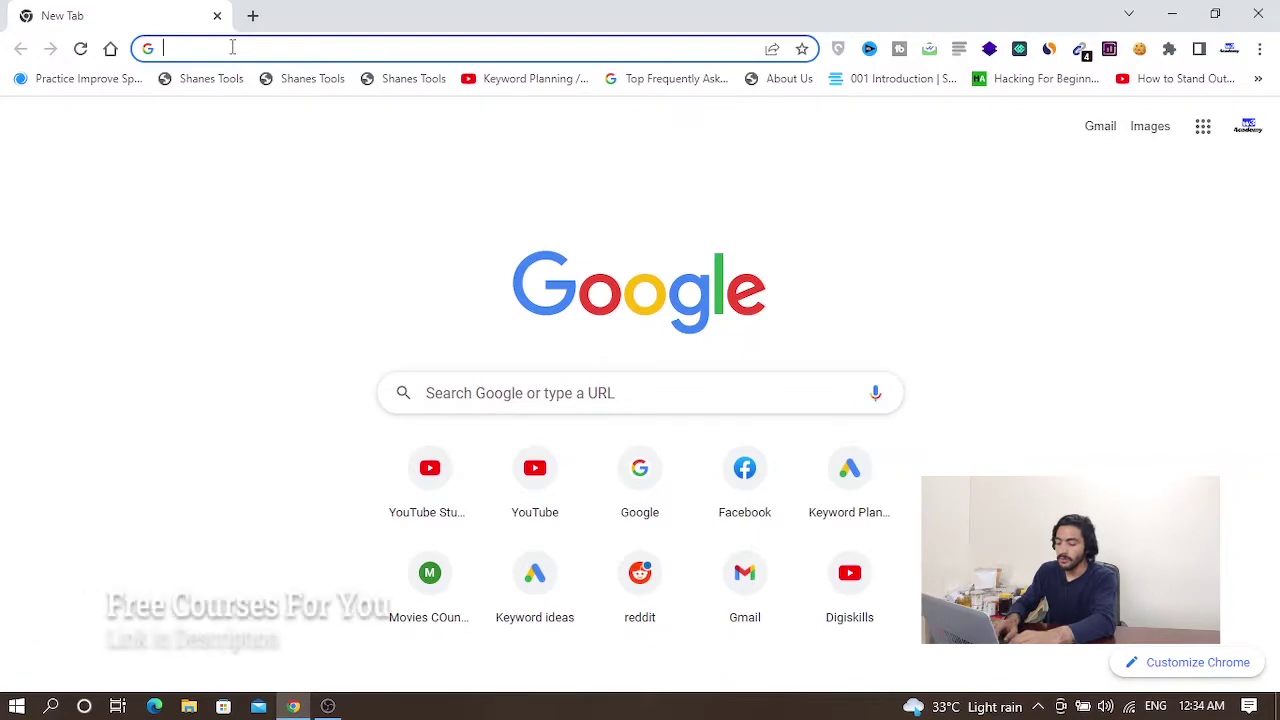
Load codecanyon.net from the address bar via the 'codec' completion
text(codeca)
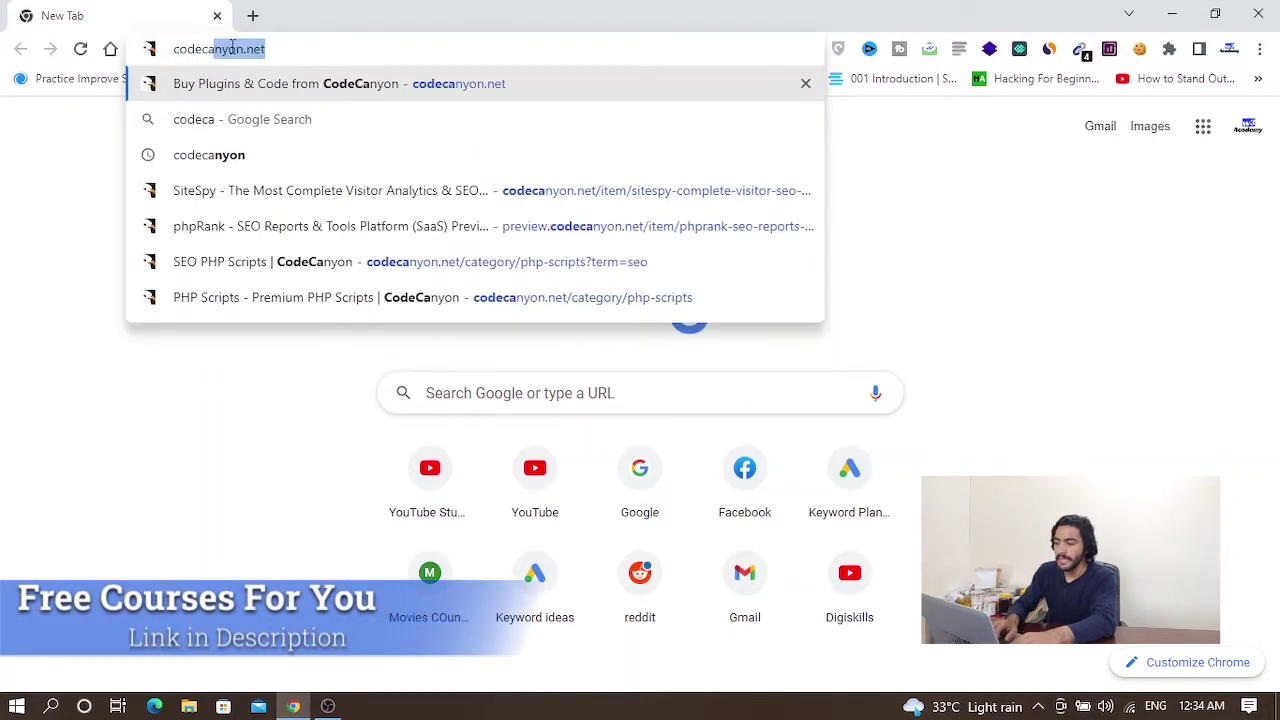
key(Return)
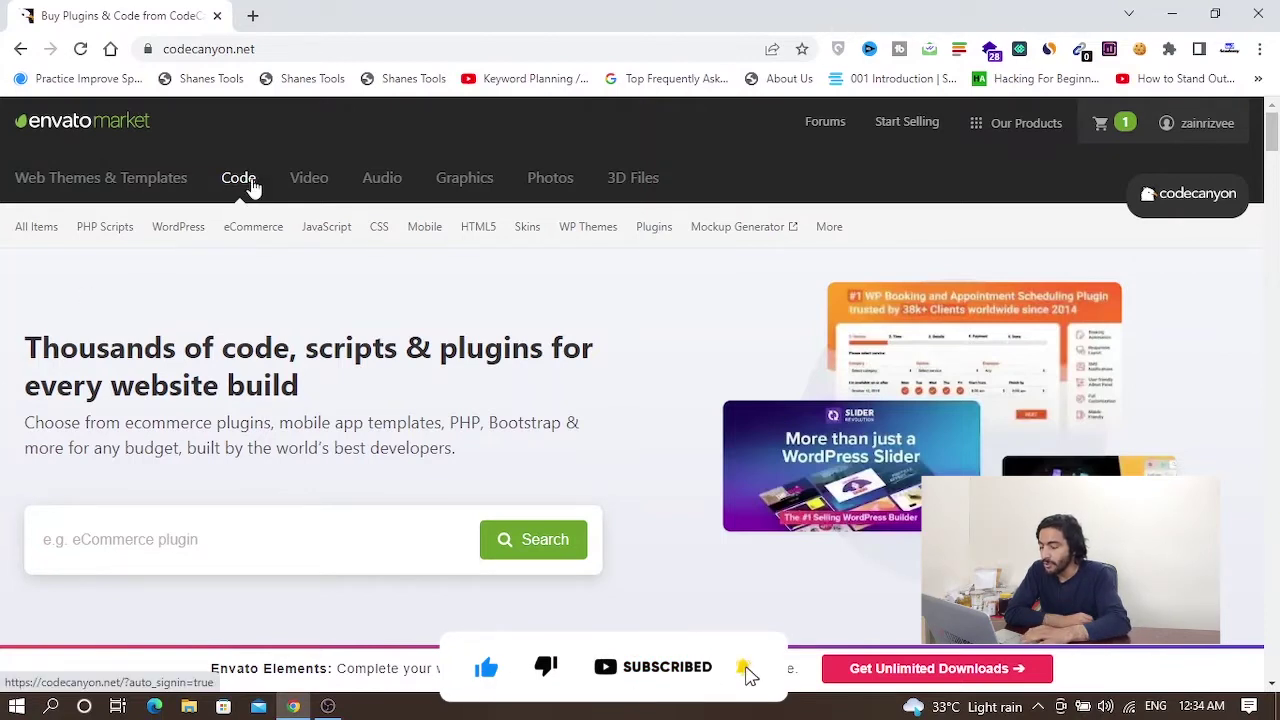
Search the Code > PHP Scripts category for 'seo', giving 124 results with SEO Studio first
click(94, 234)
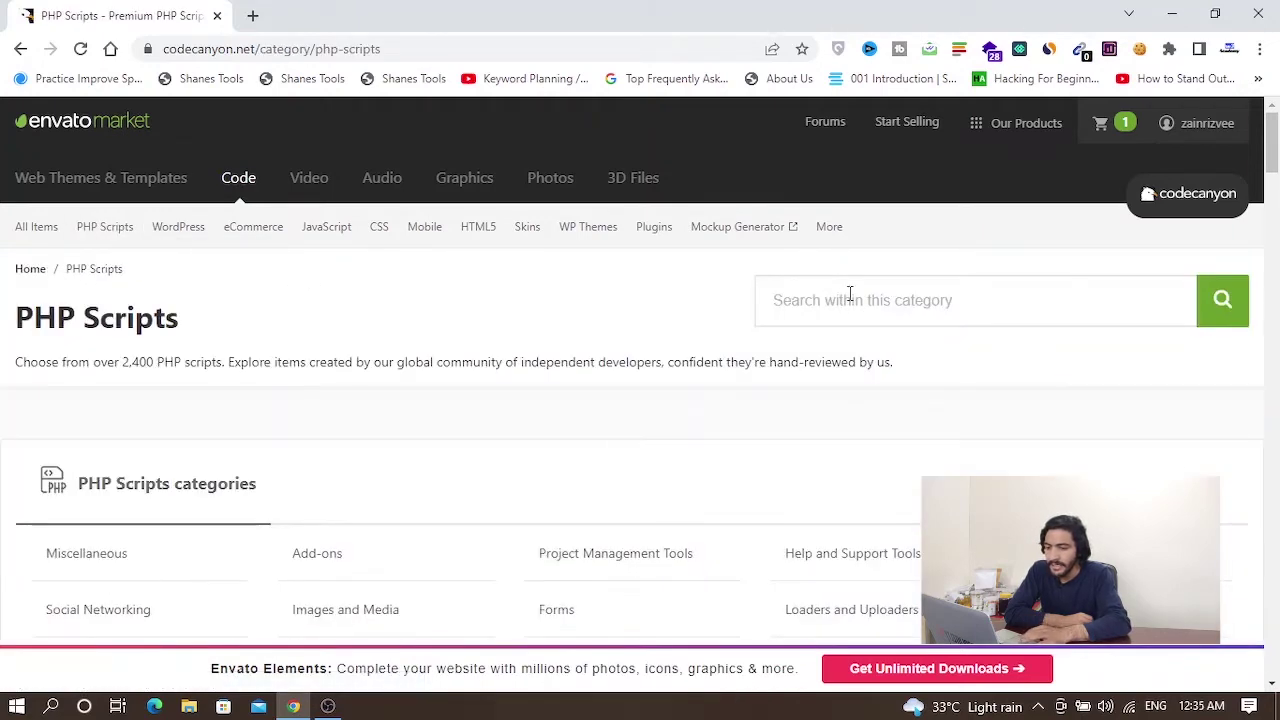
drag(1273, 150, 1275, 215)
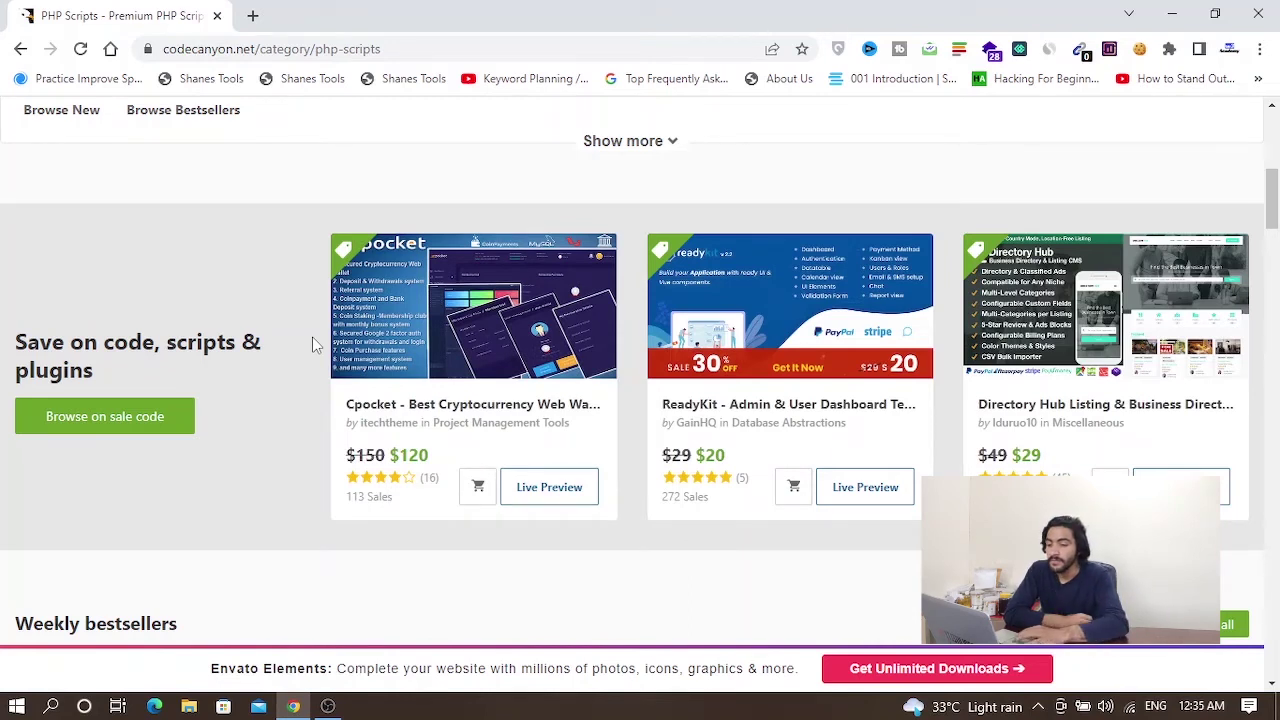
drag(1272, 215, 1276, 120)
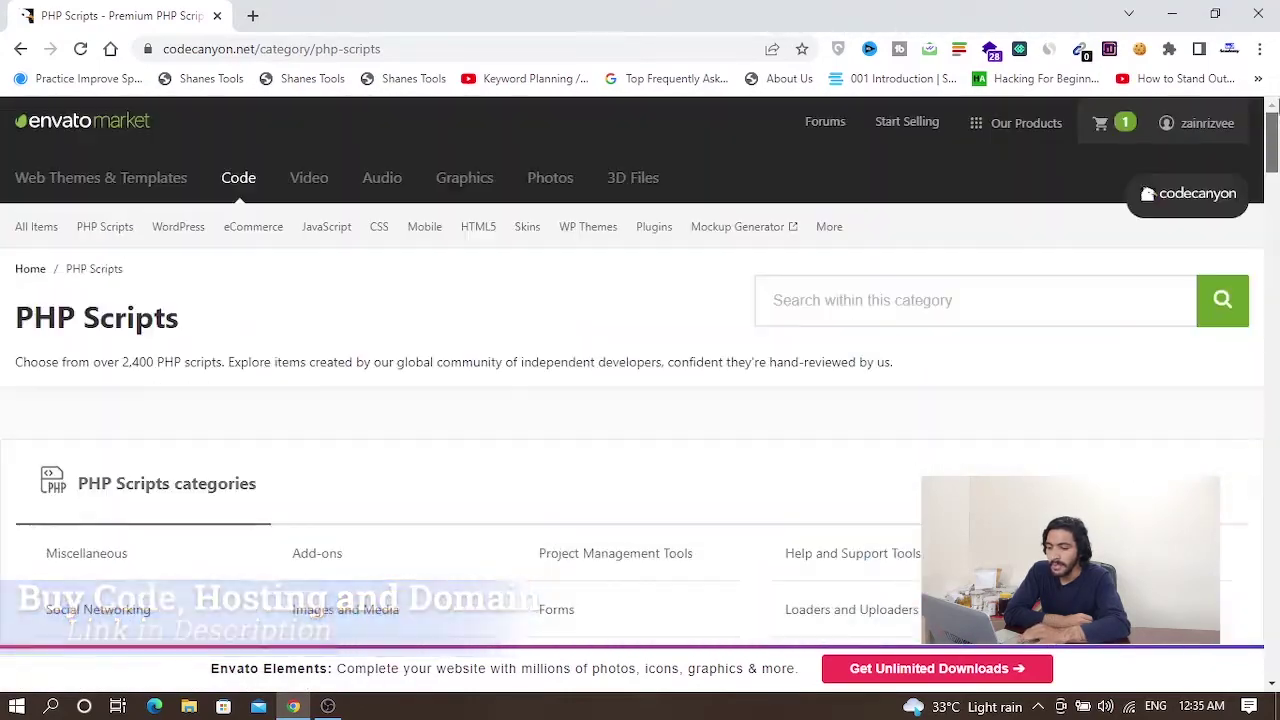
click(933, 293)
text(seo)
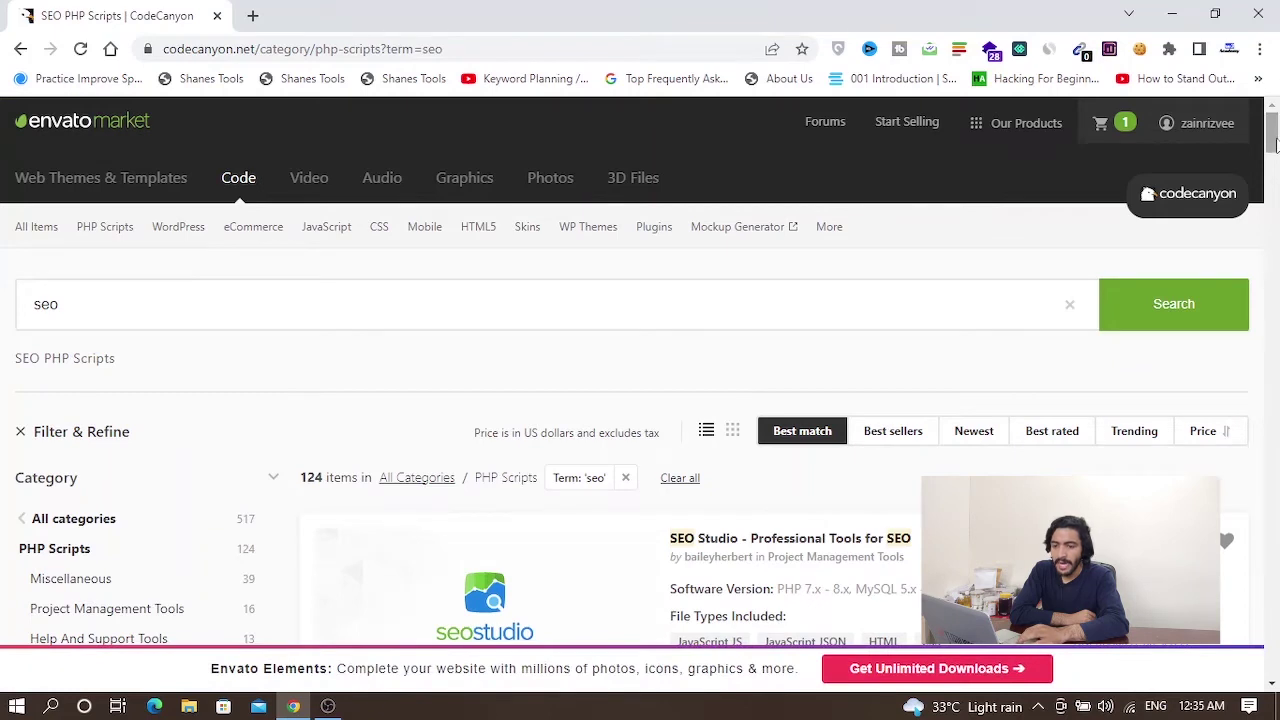
Jump to results page 3 and open the Website Review item (1,082 sales, 4.58 rating)
scroll(1274, 147, down, 1)
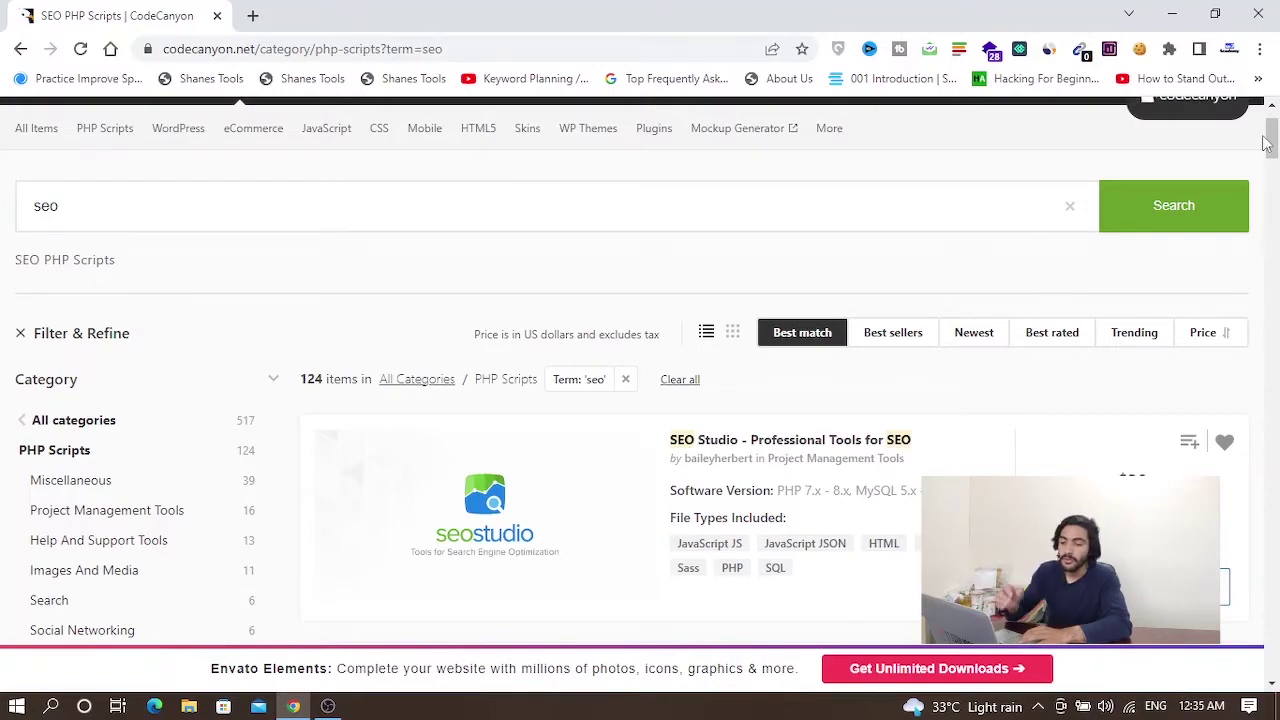
drag(1271, 142, 1272, 620)
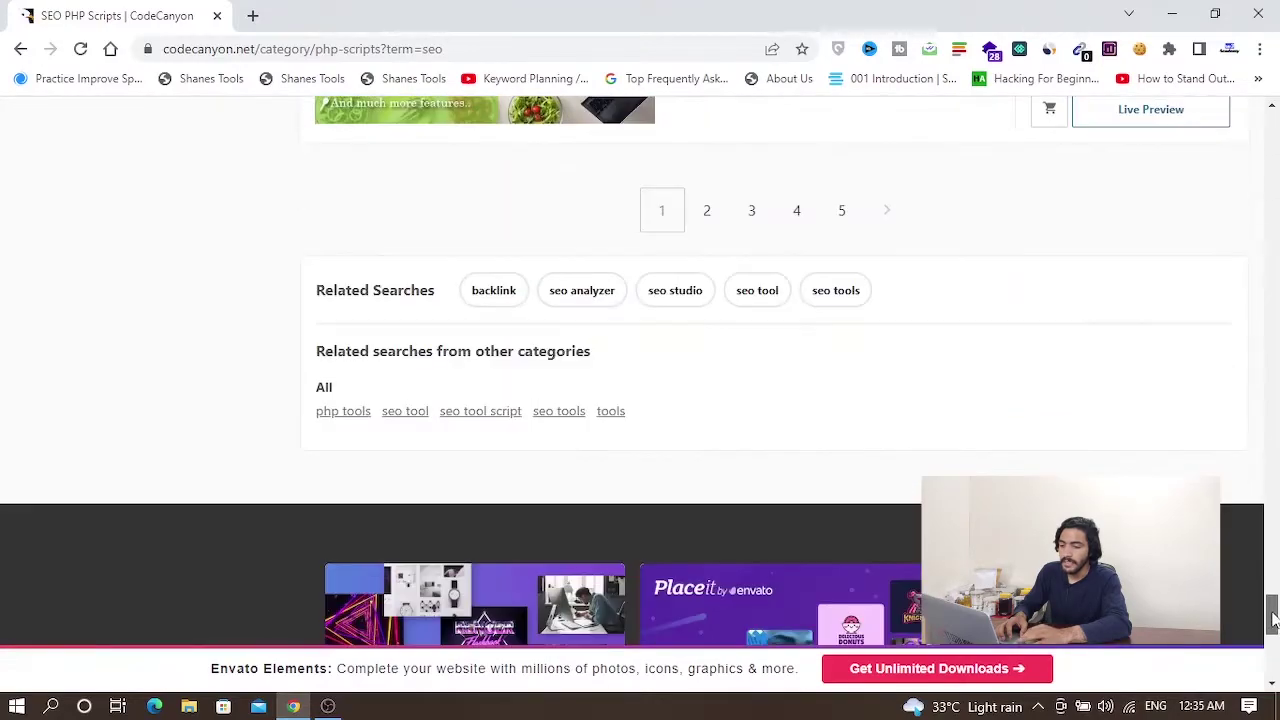
click(748, 214)
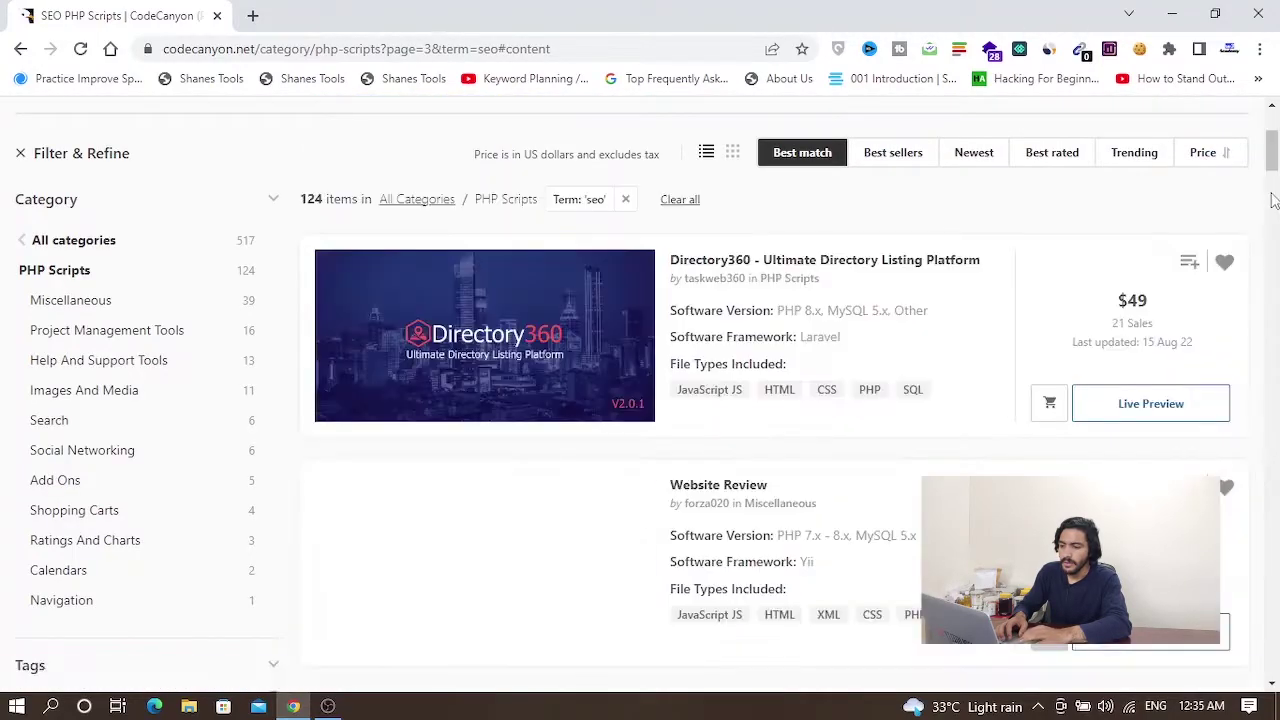
drag(1272, 155, 1272, 198)
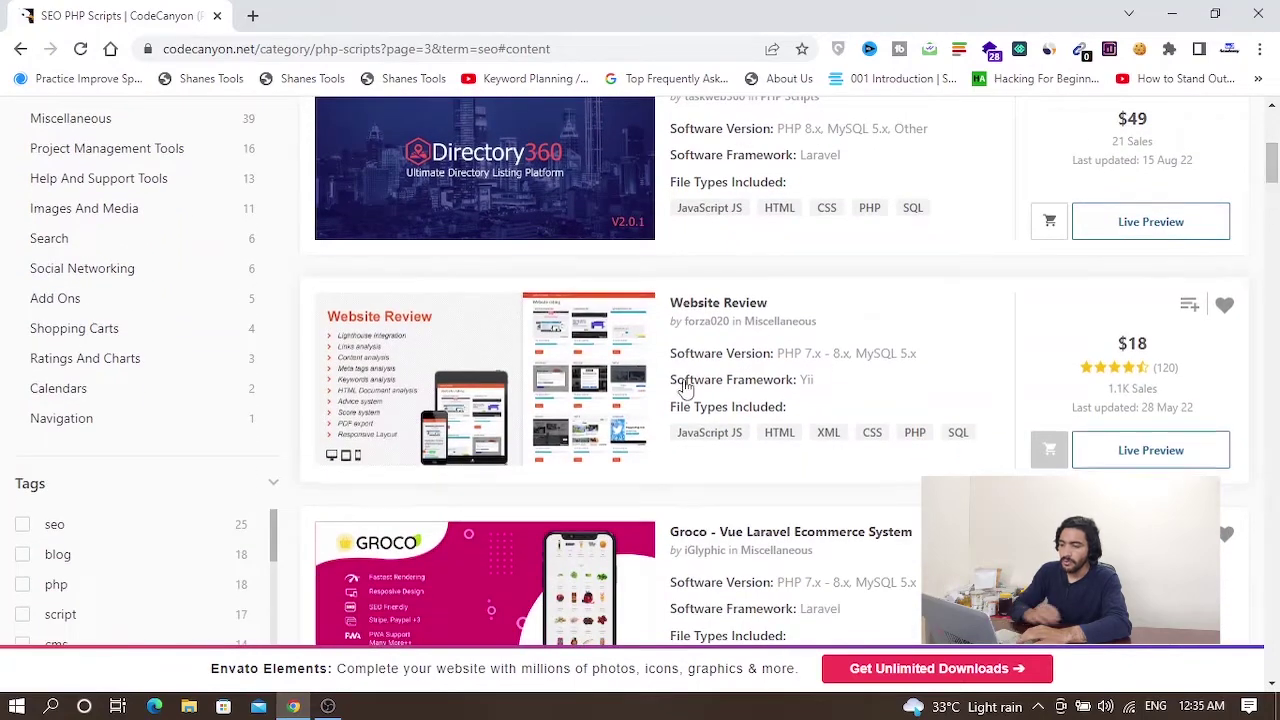
click(716, 304)
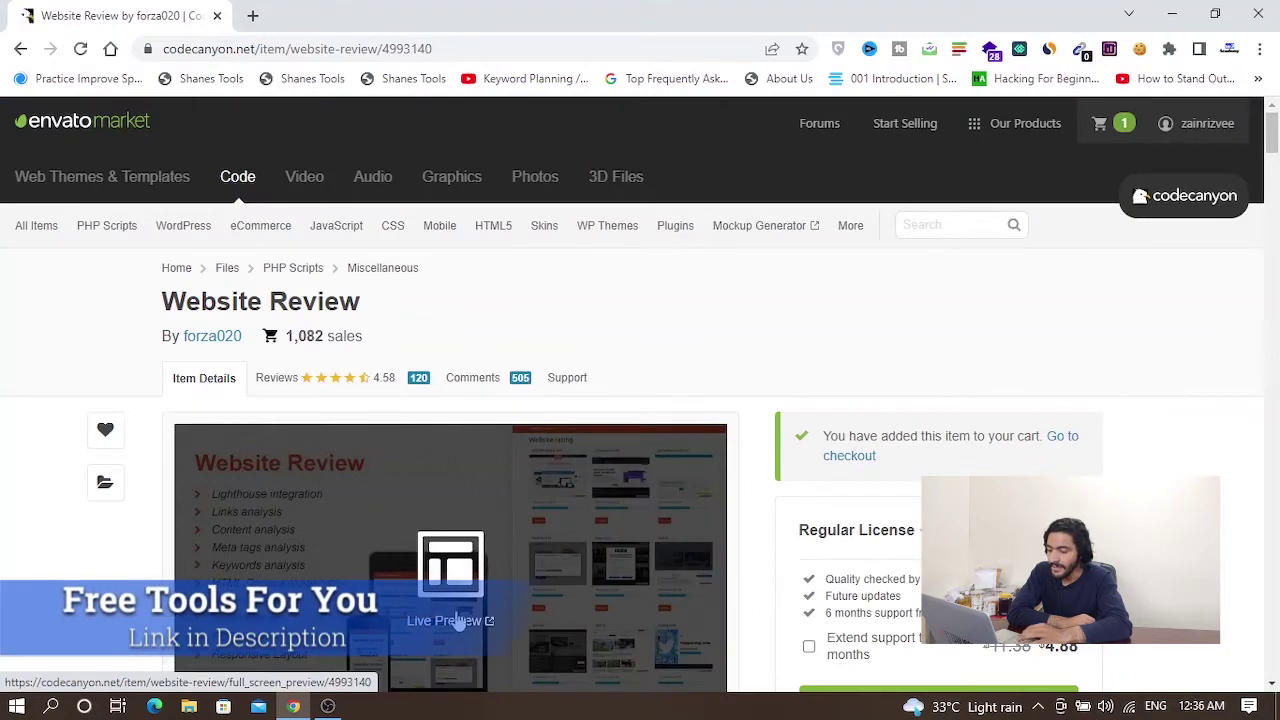
View the Website Review Live Preview in a second tab, then return to the item tab
click(447, 622)
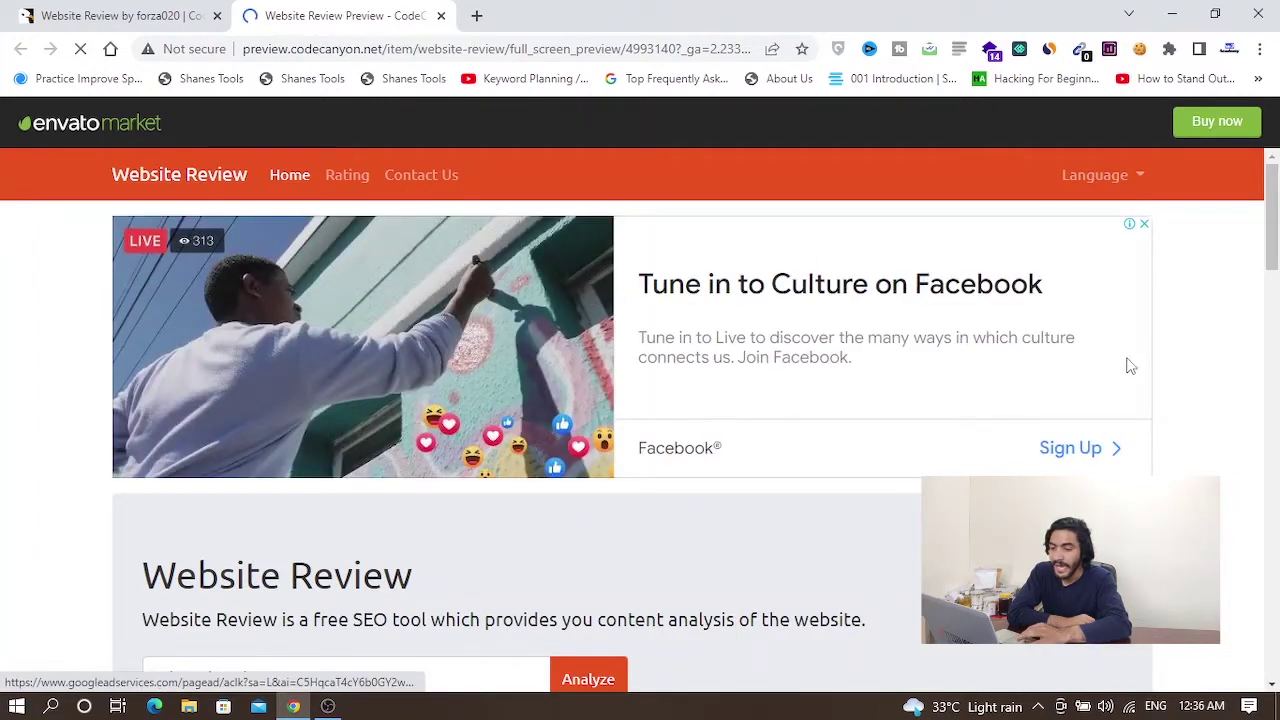
scroll(1273, 256, down, 3)
scroll(1273, 230, up, 3)
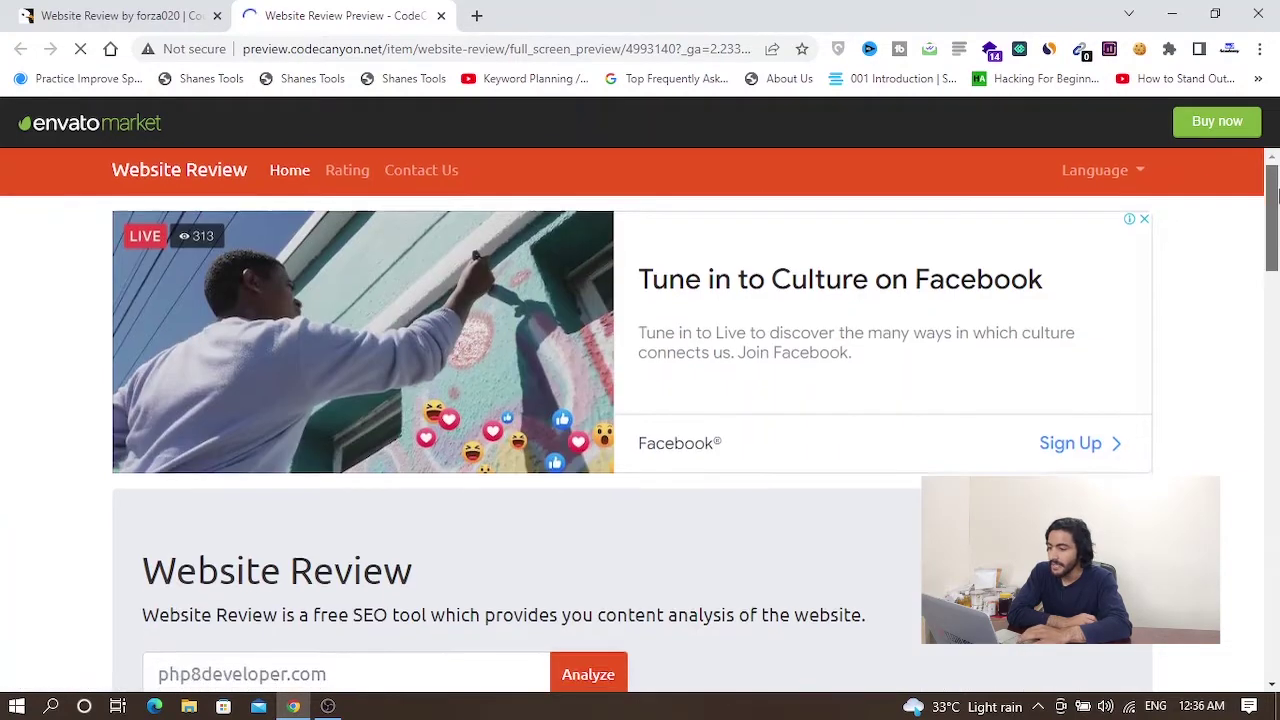
scroll(1273, 195, down, 1)
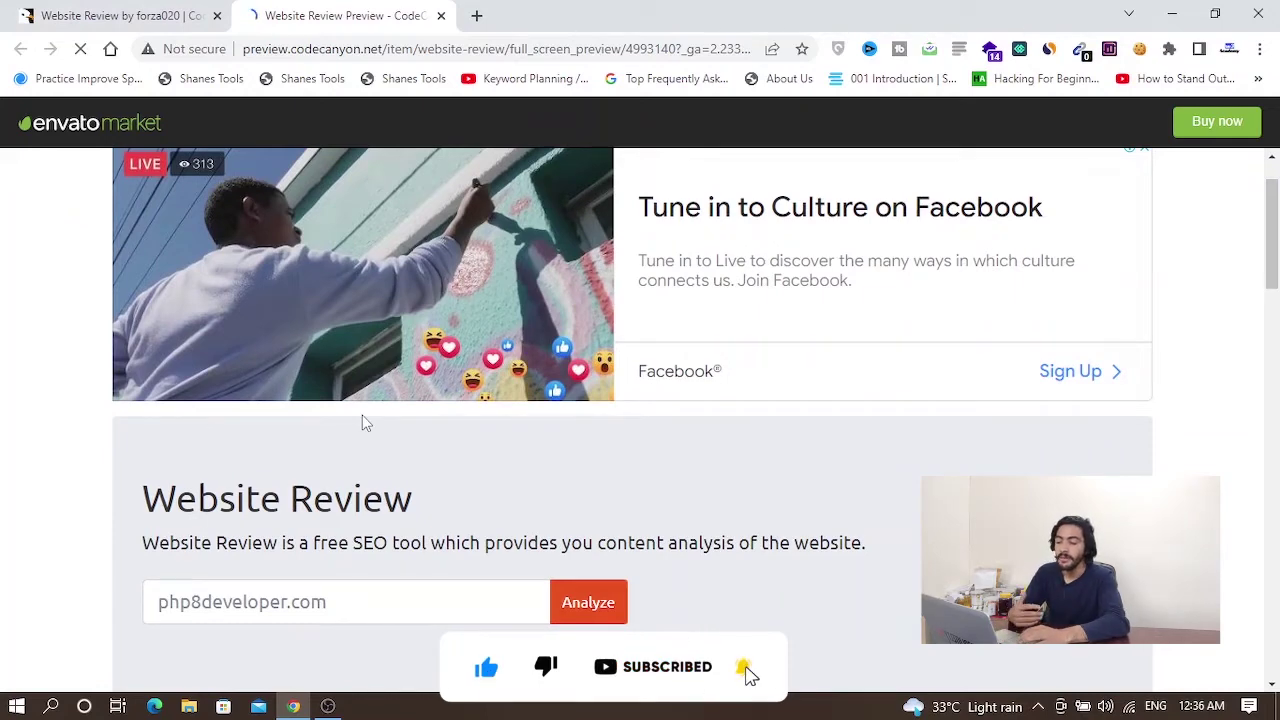
click(158, 12)
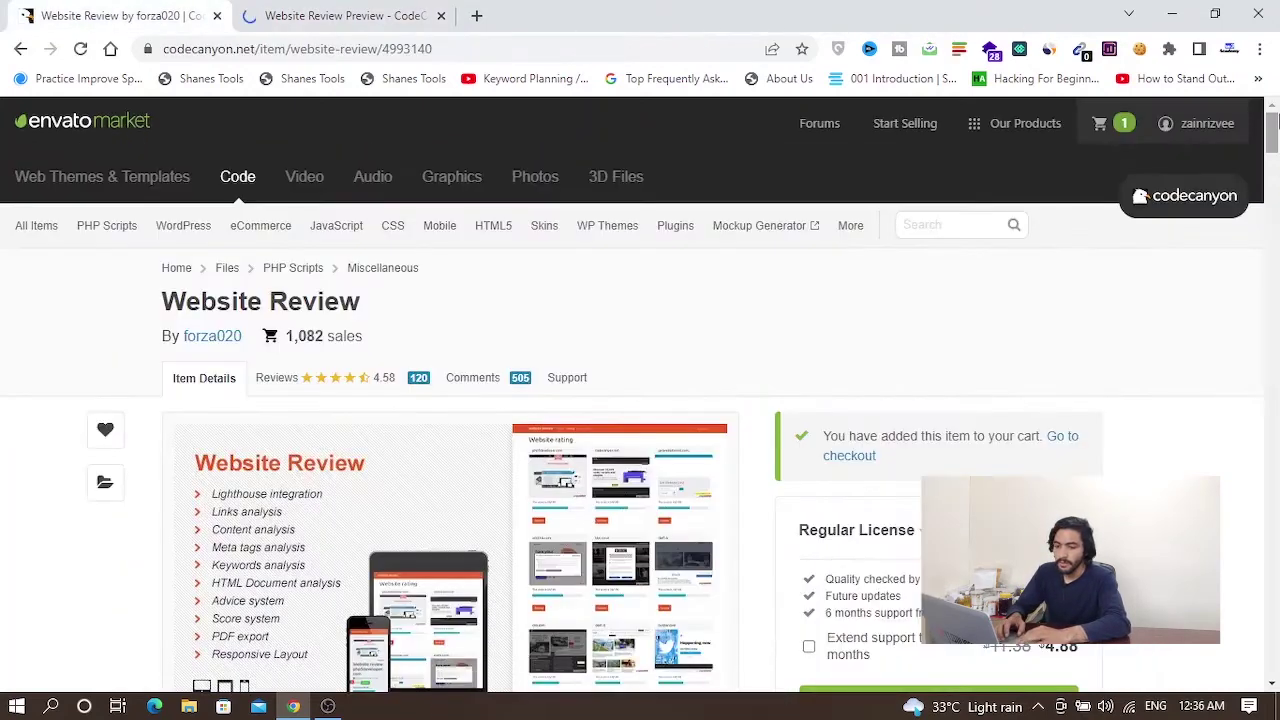
Check out the cart with Website Review for US$ 20.00 until Payment complete shows
drag(1273, 135, 1273, 147)
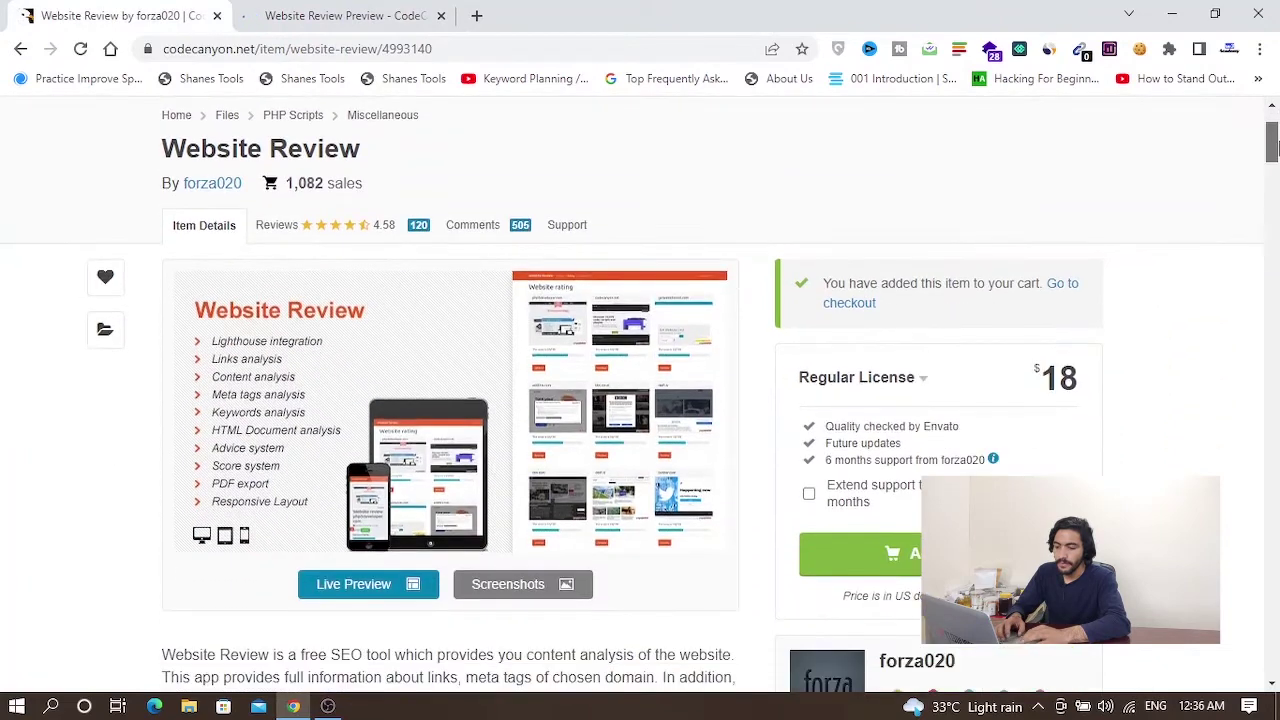
click(850, 302)
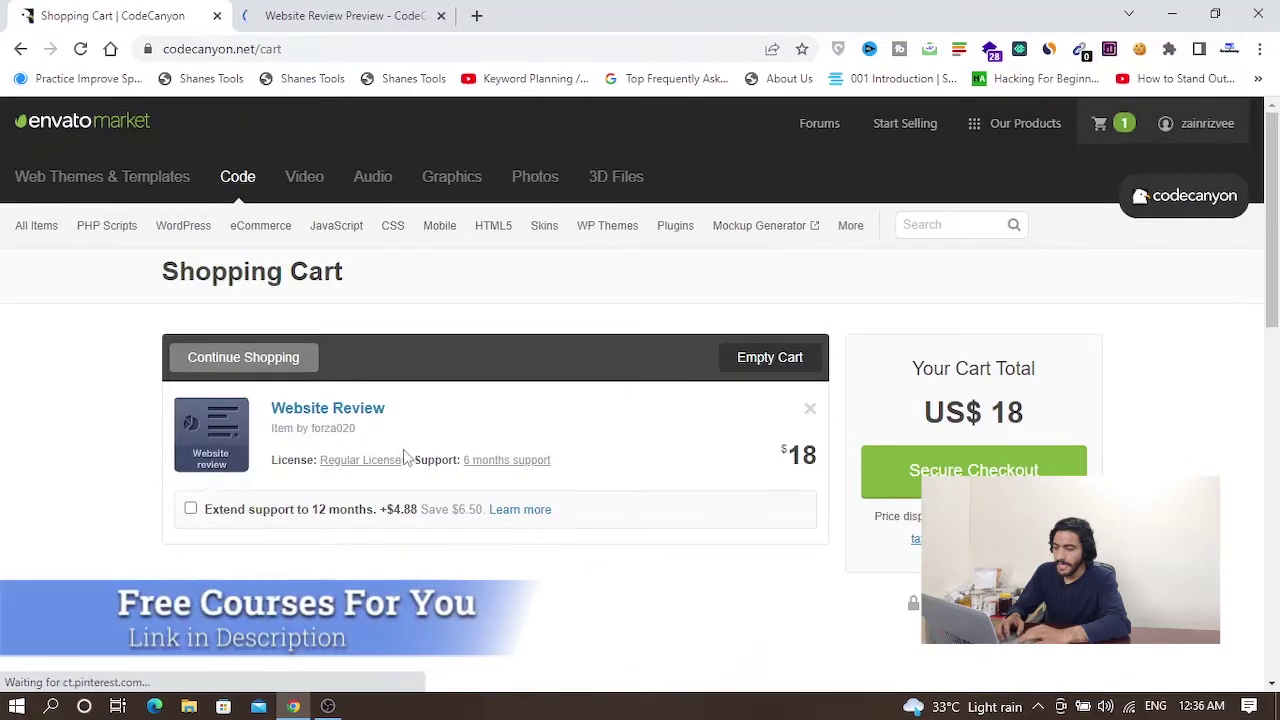
click(1014, 470)
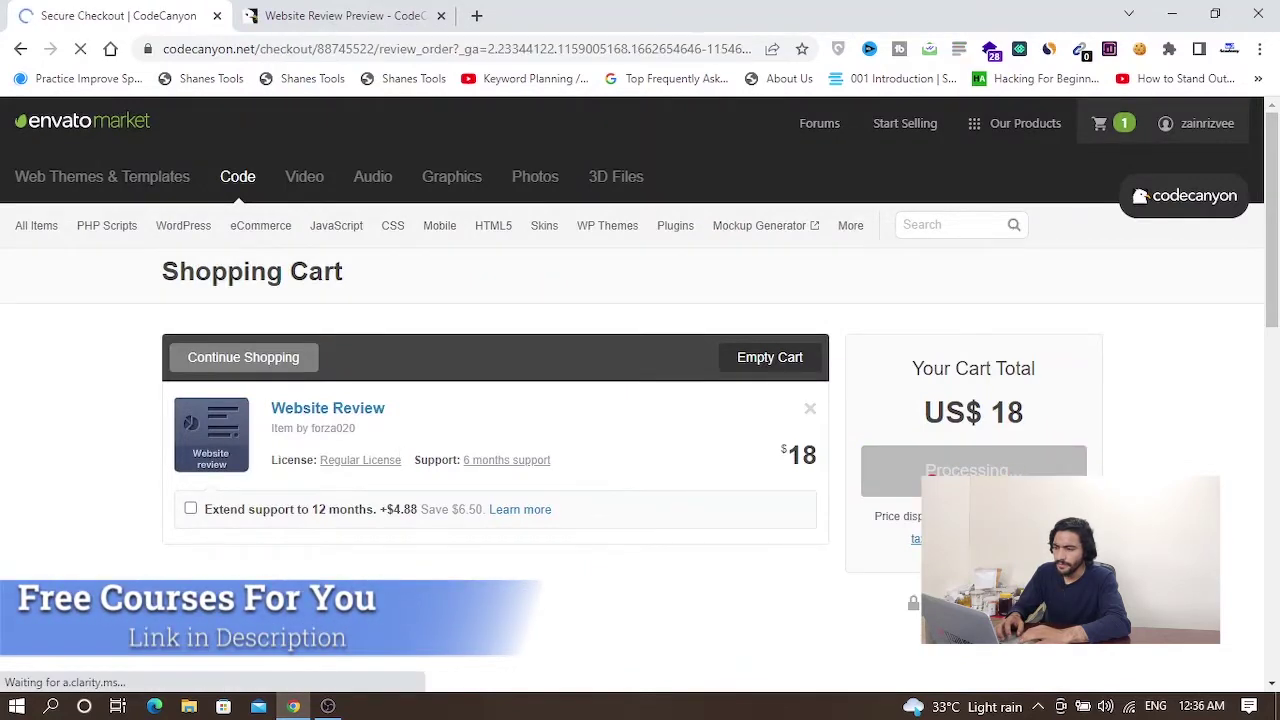
scroll(1264, 450, down, 1)
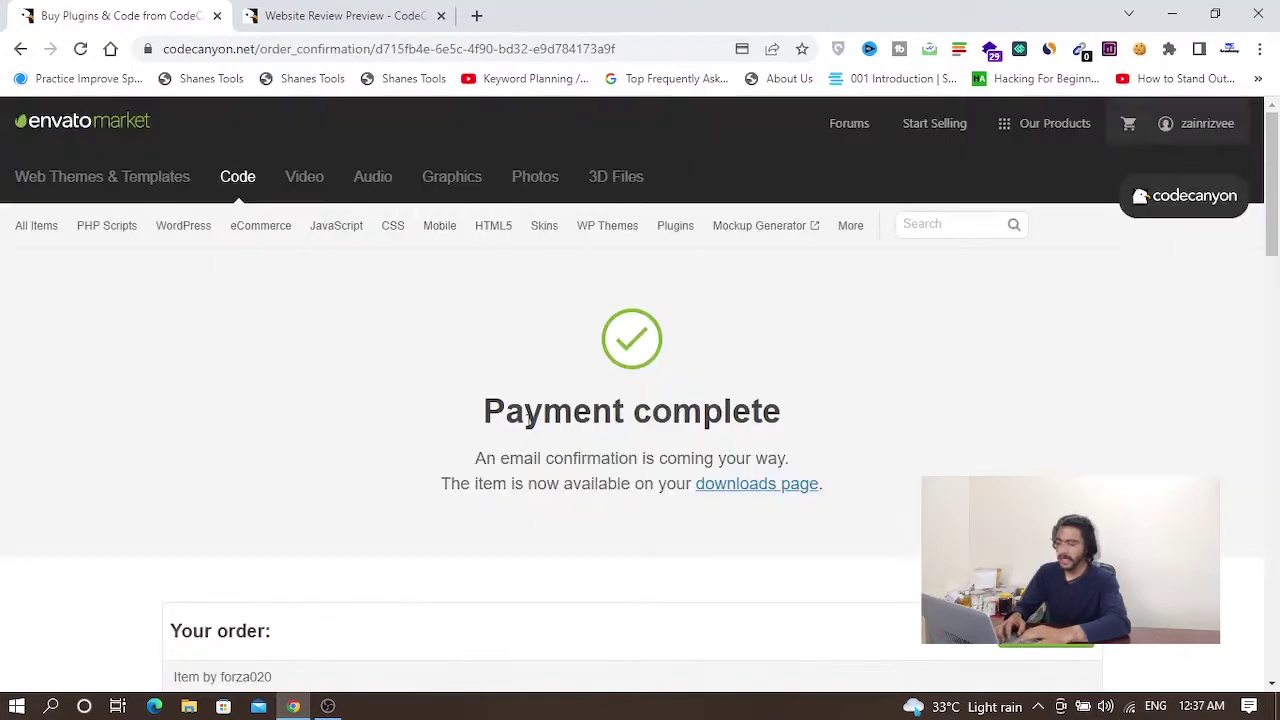
Go from the Payment complete confirmation to the downloads page of purchases
drag(551, 412, 784, 418)
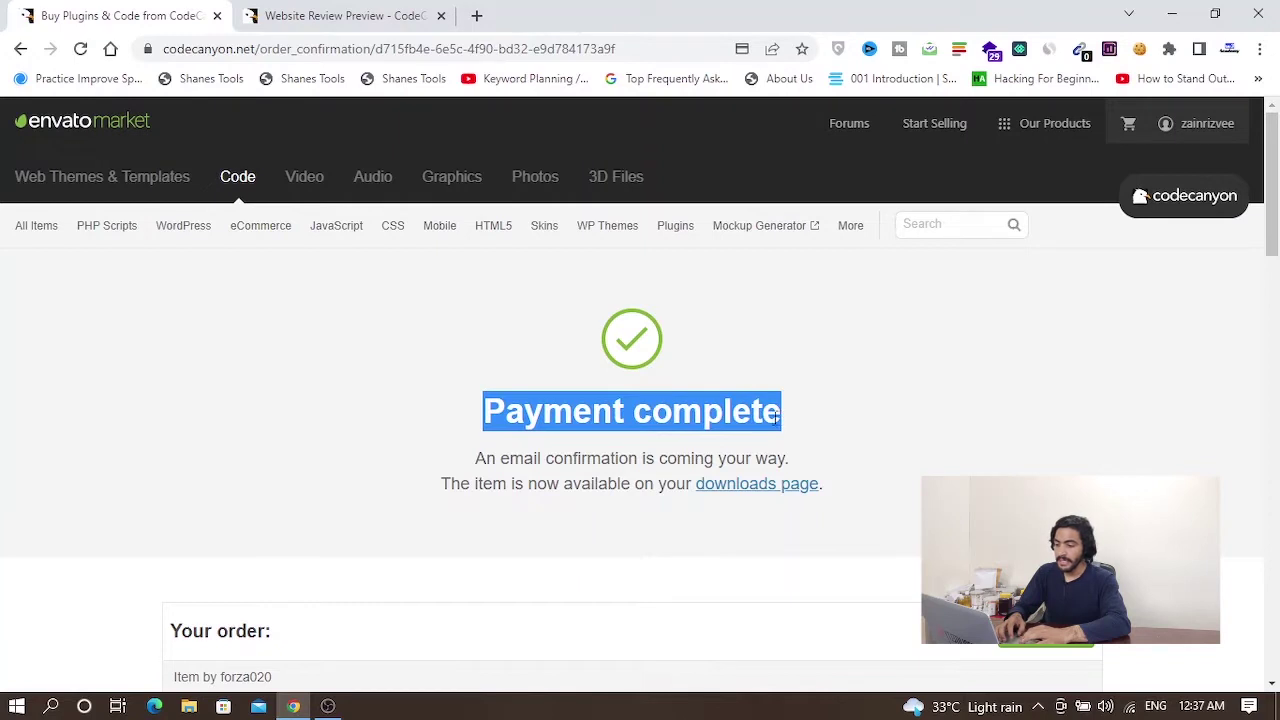
click(503, 462)
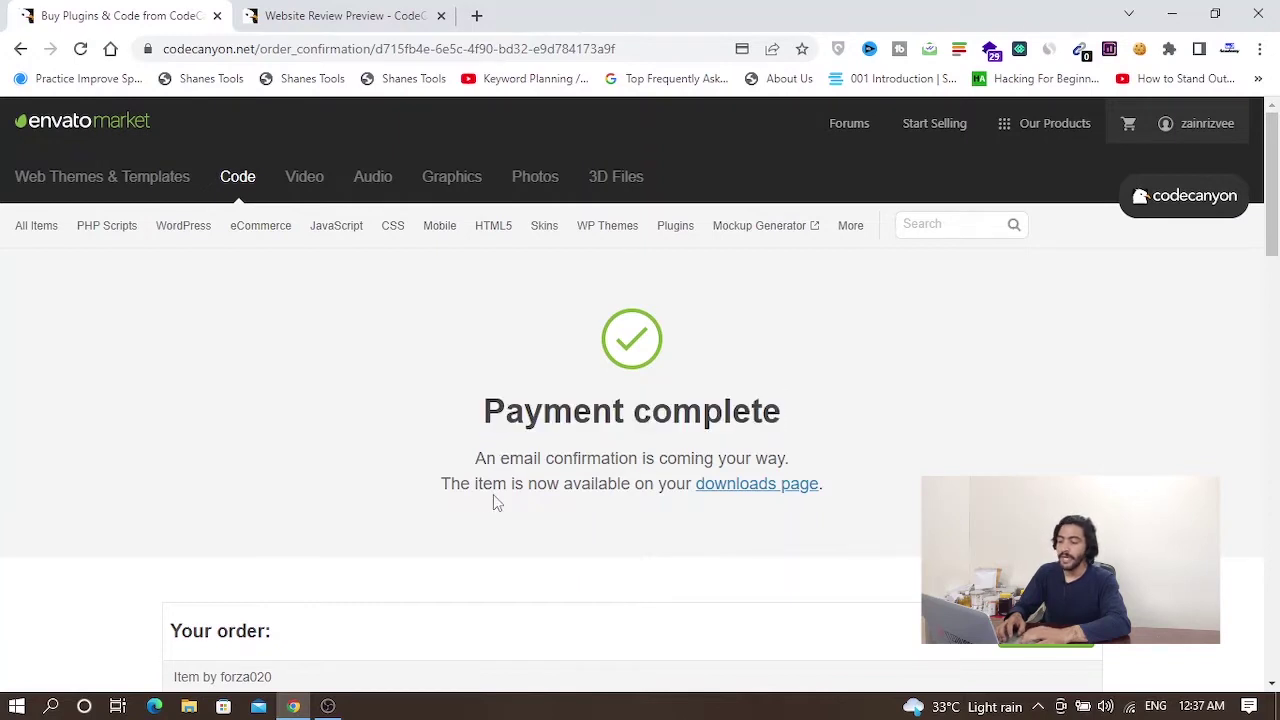
click(764, 487)
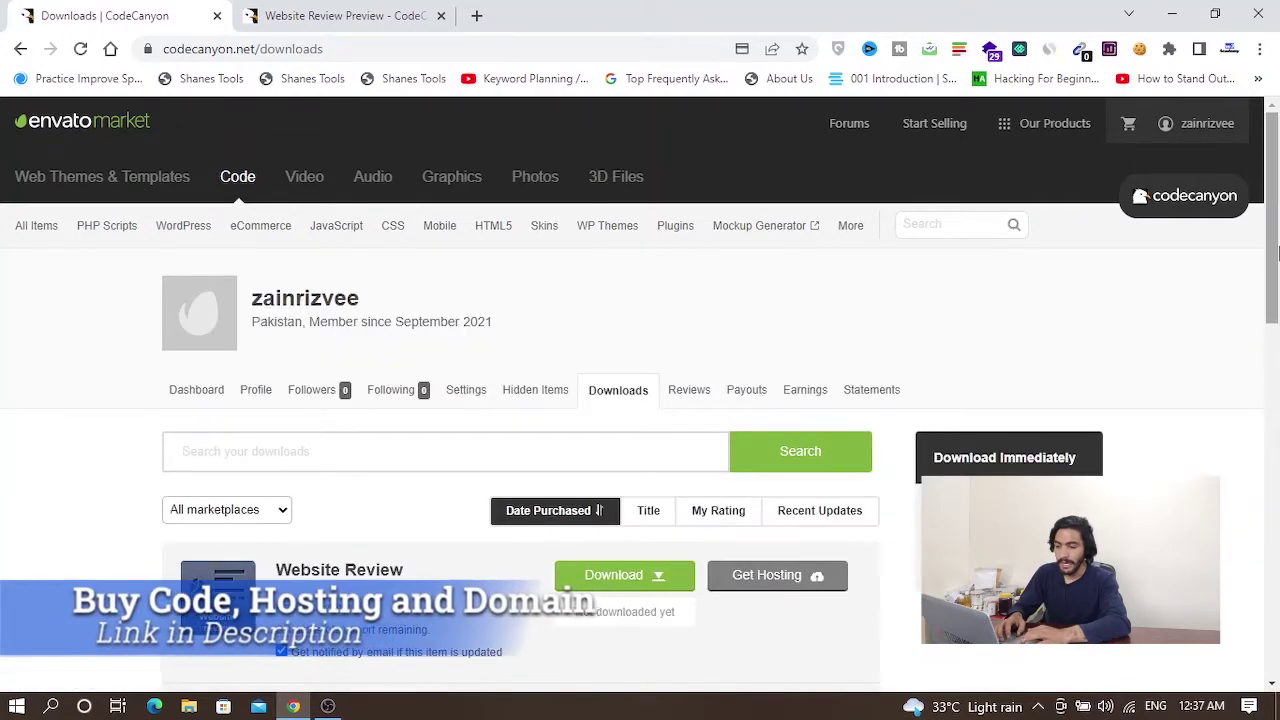
scroll(1276, 290, down, 1)
scroll(1276, 290, down, 1)
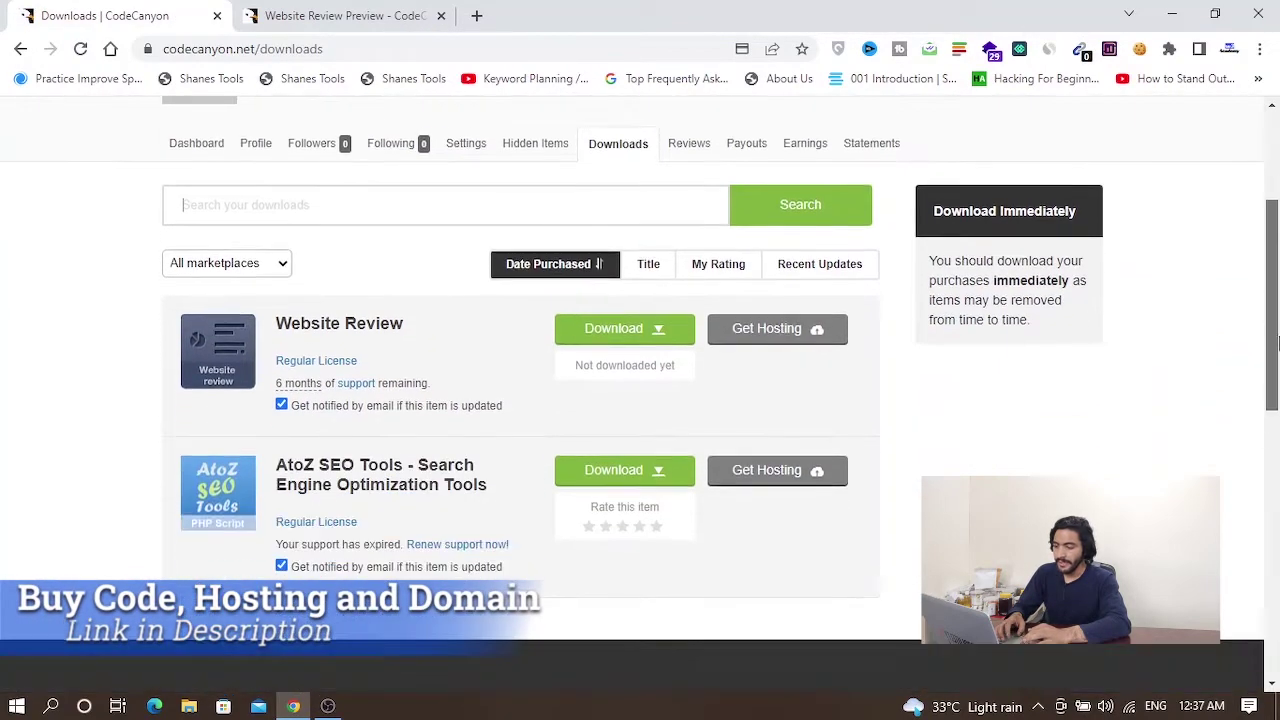
Download Website Review's 'All files & documentation' and its text licence certificate and purchase code
mouse_move(185, 533)
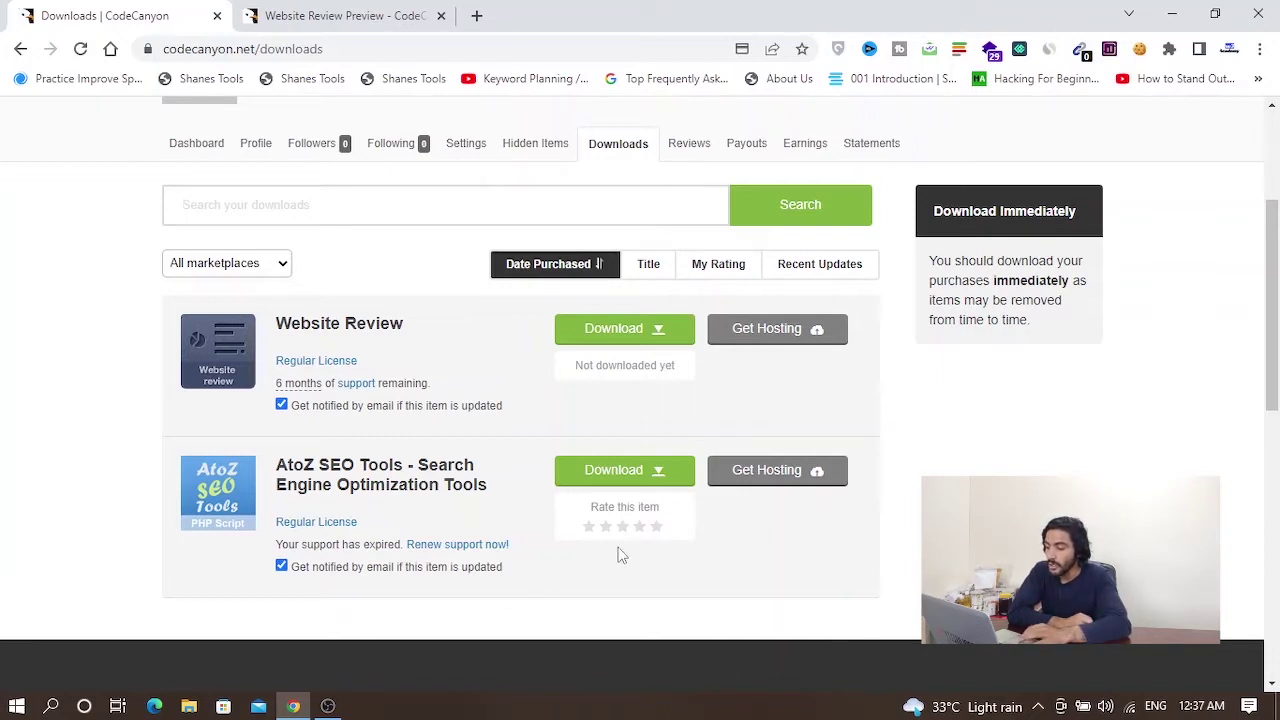
click(643, 340)
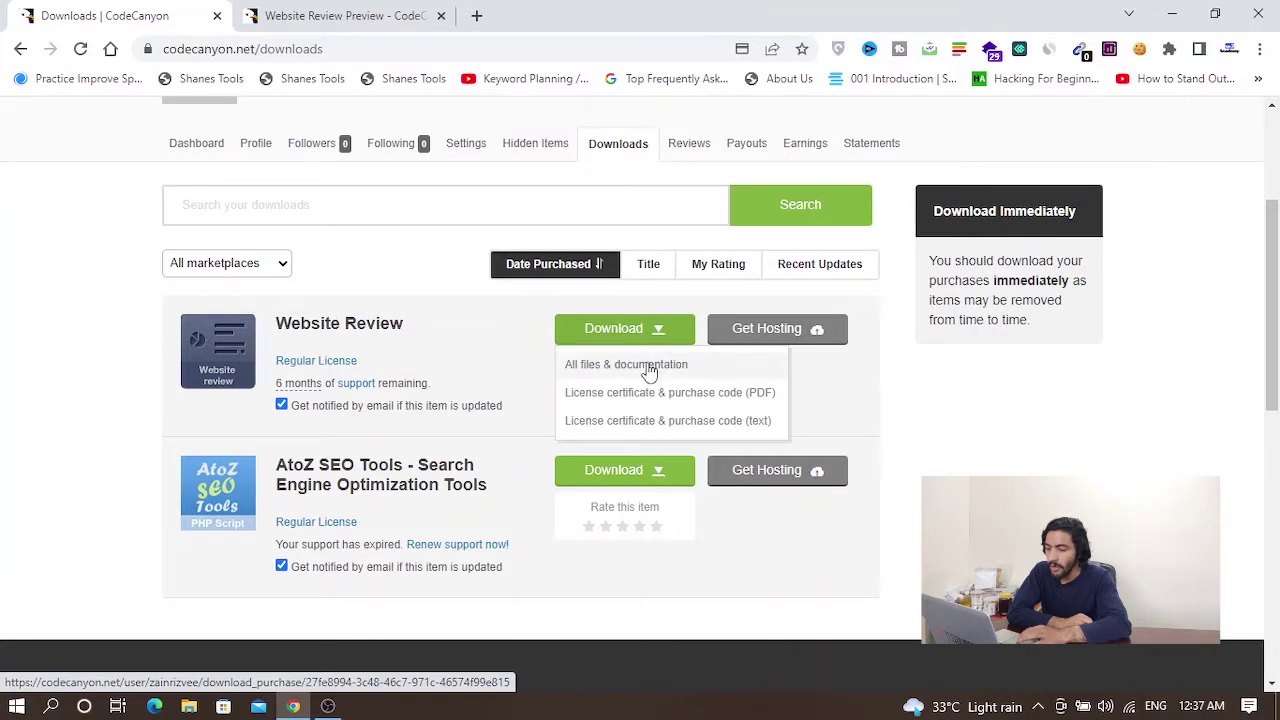
click(650, 366)
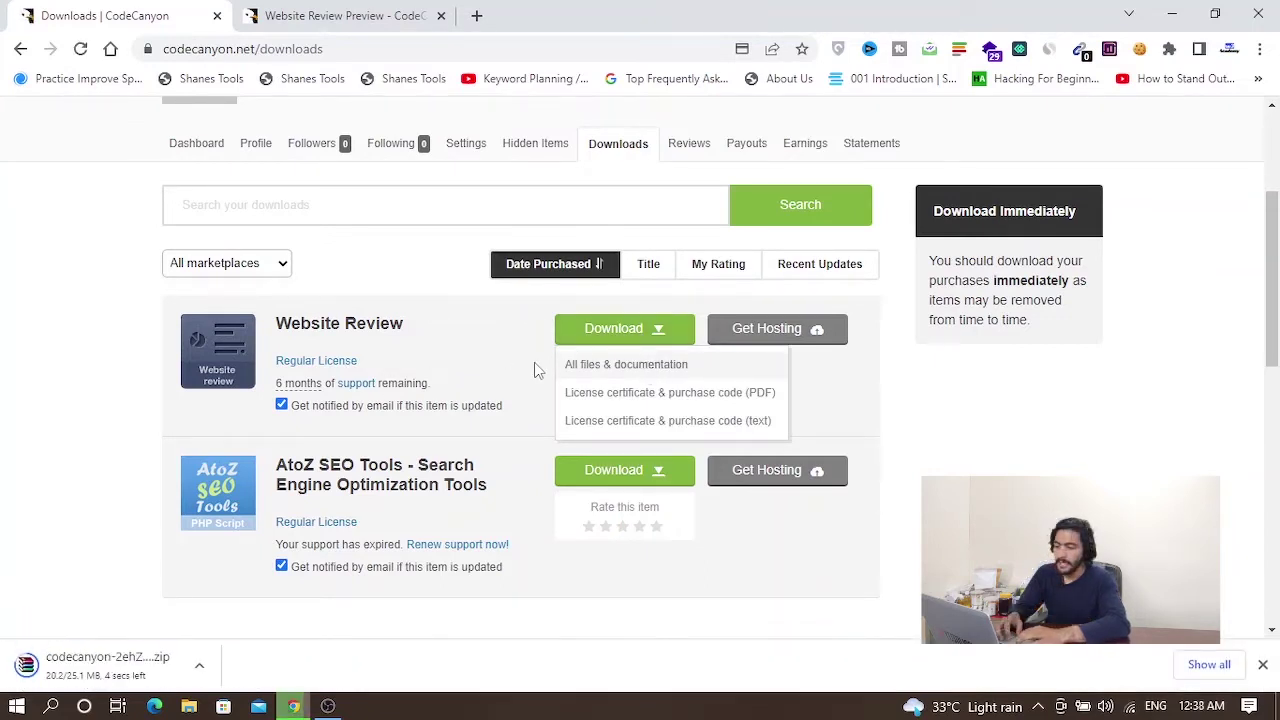
click(641, 426)
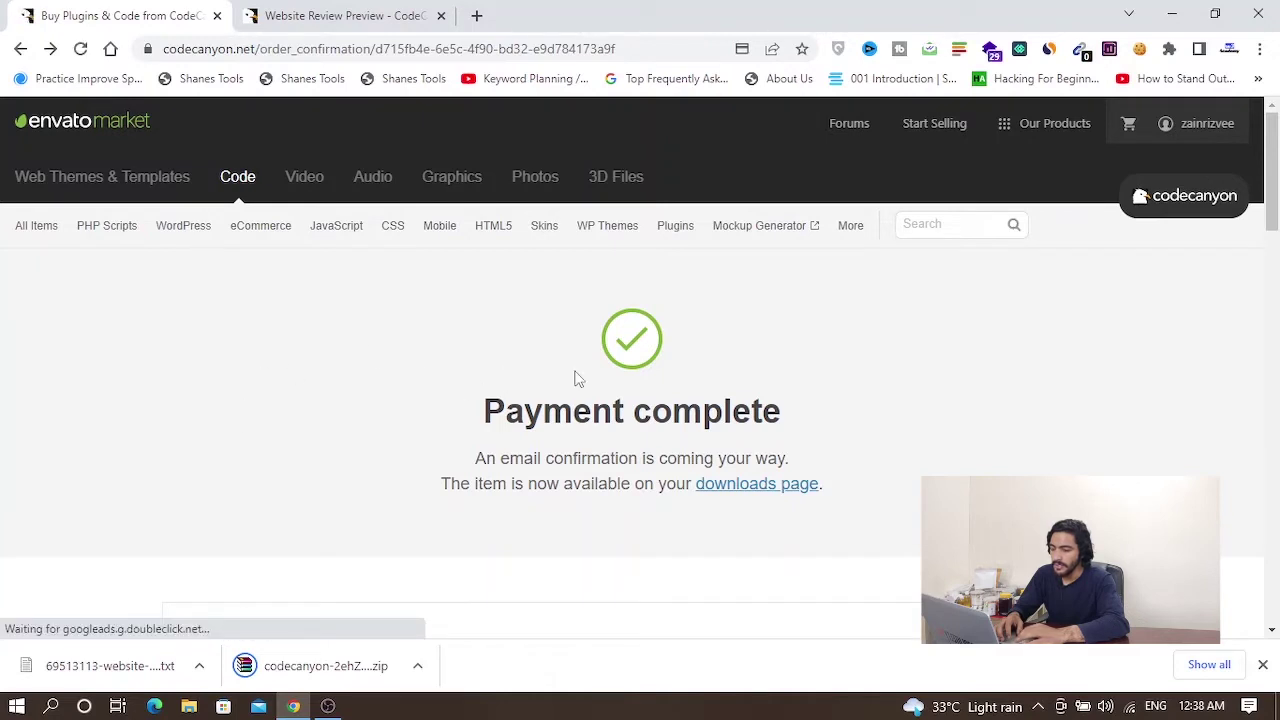
From the Website Review page, open the Online Documentation in a new tab at Basic Installation
key(alt+Left)
drag(168, 288, 436, 274)
click(436, 274)
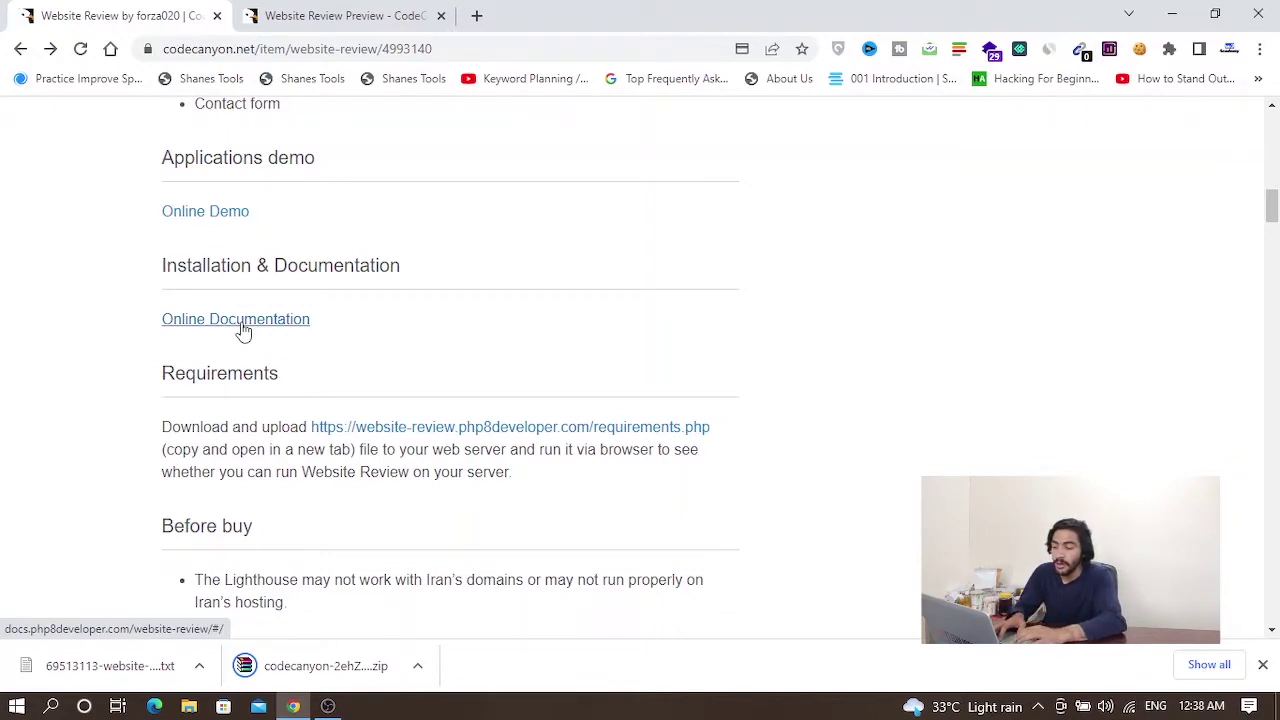
click(243, 319)
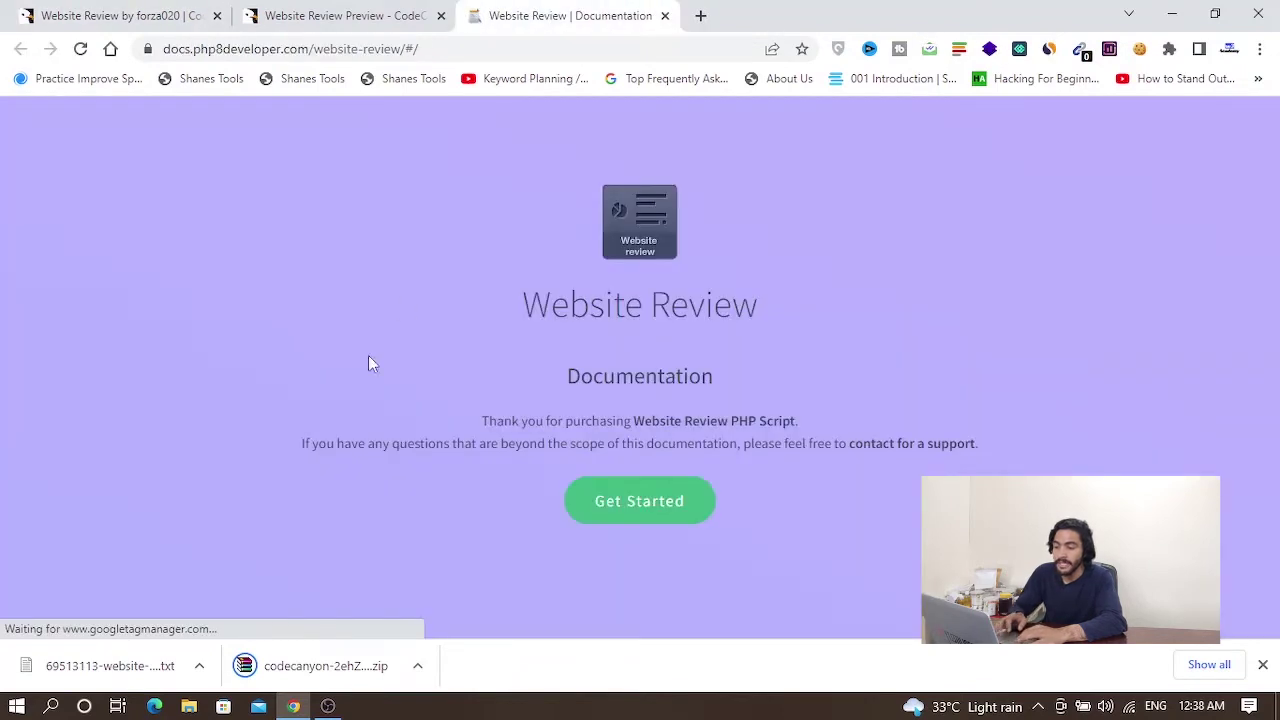
click(639, 500)
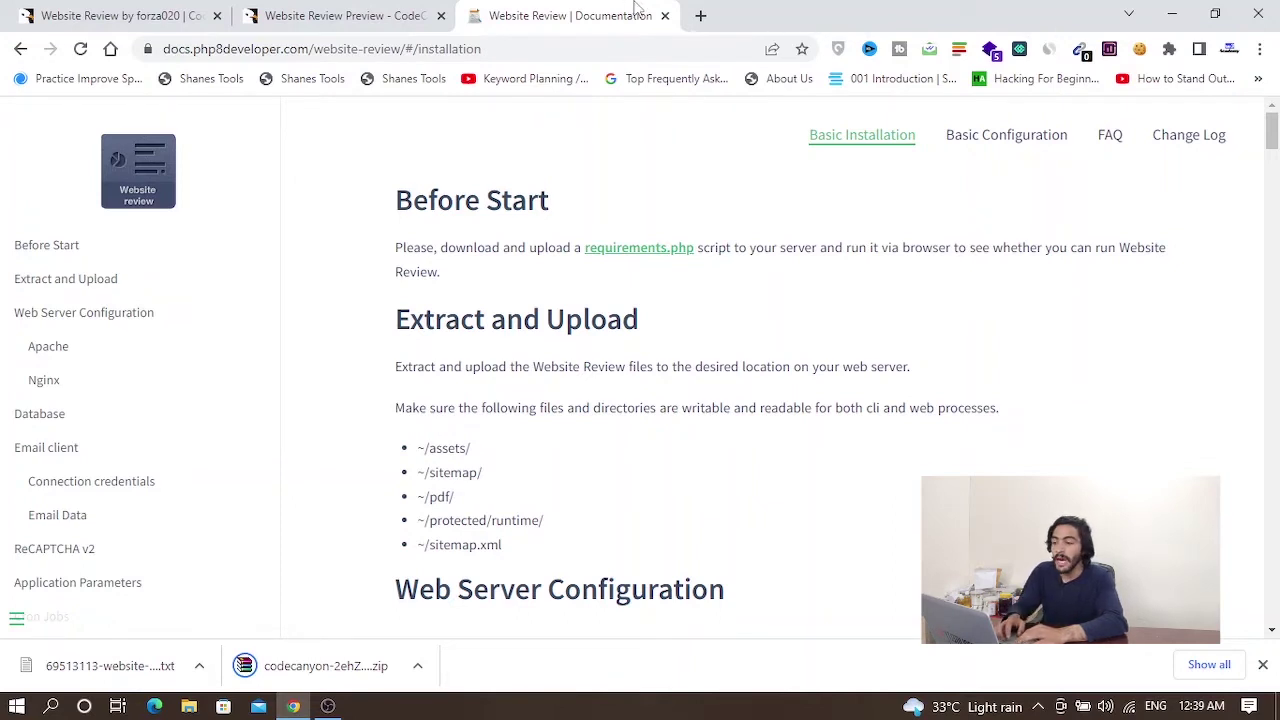
Open hostinger.com in a new tab to reach the hPanel hosting dashboard
click(700, 15)
text(hostin)
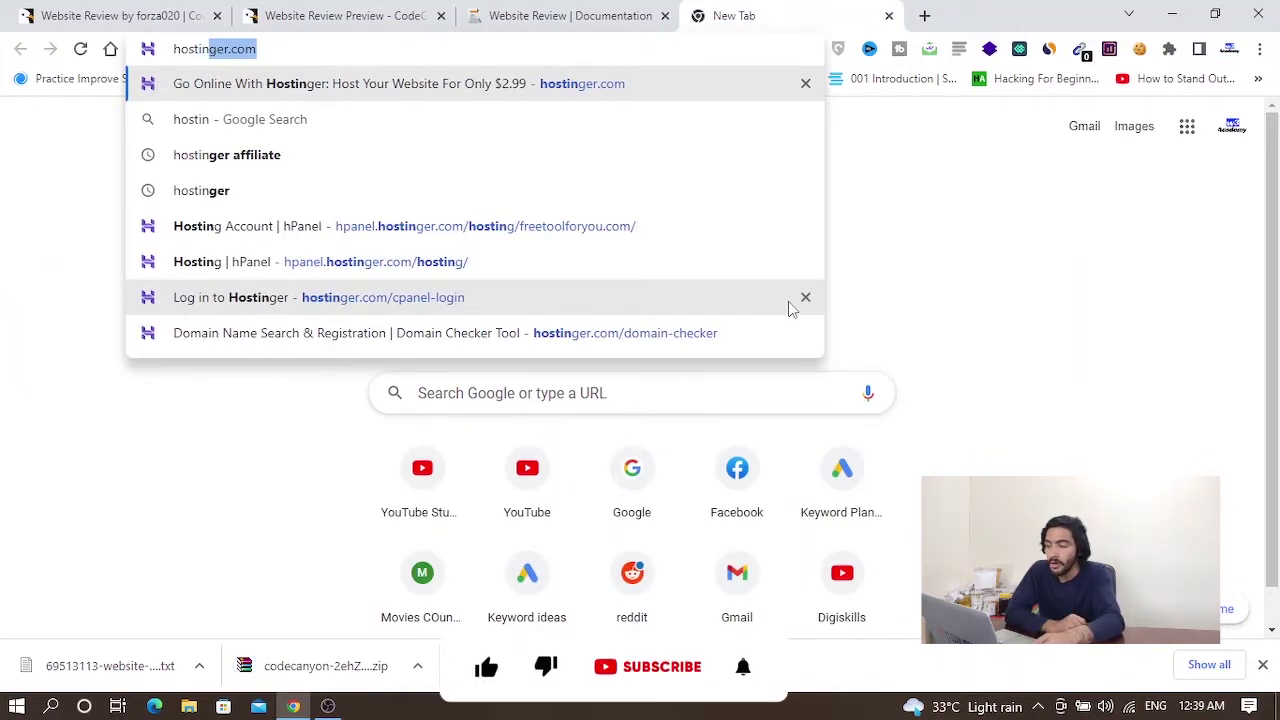
key(Return)
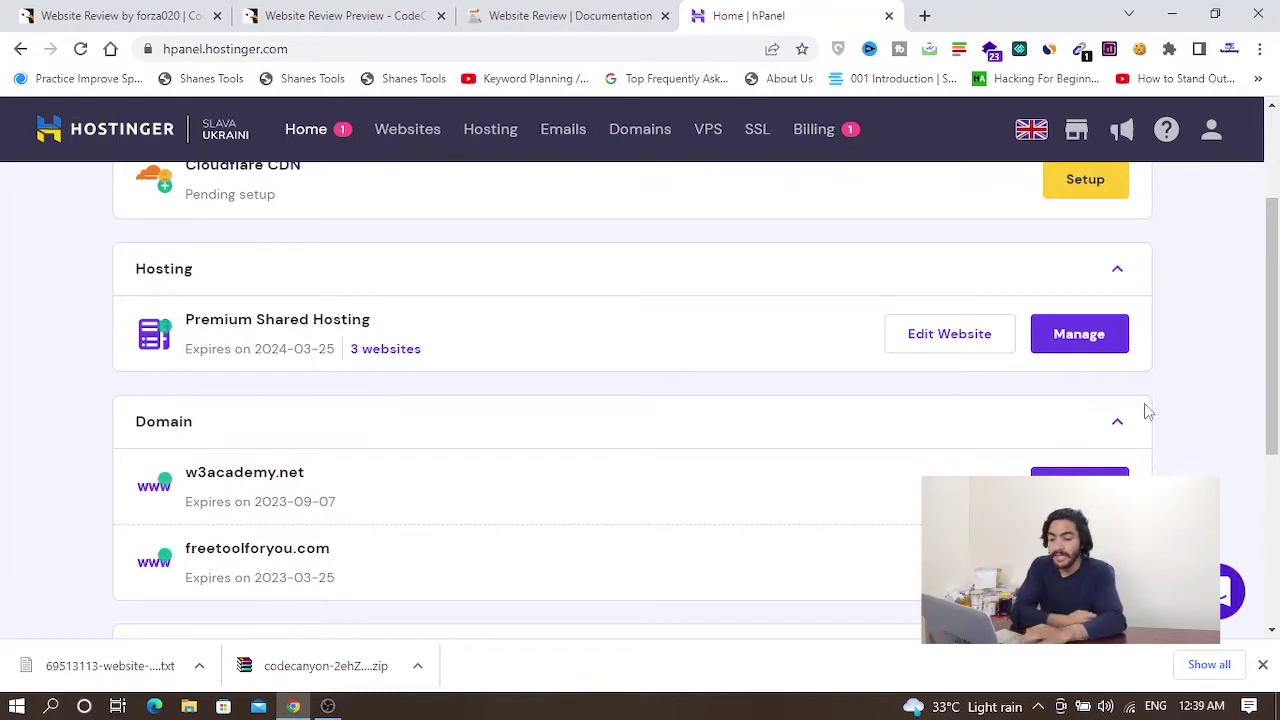
scroll(1278, 455, down, 1)
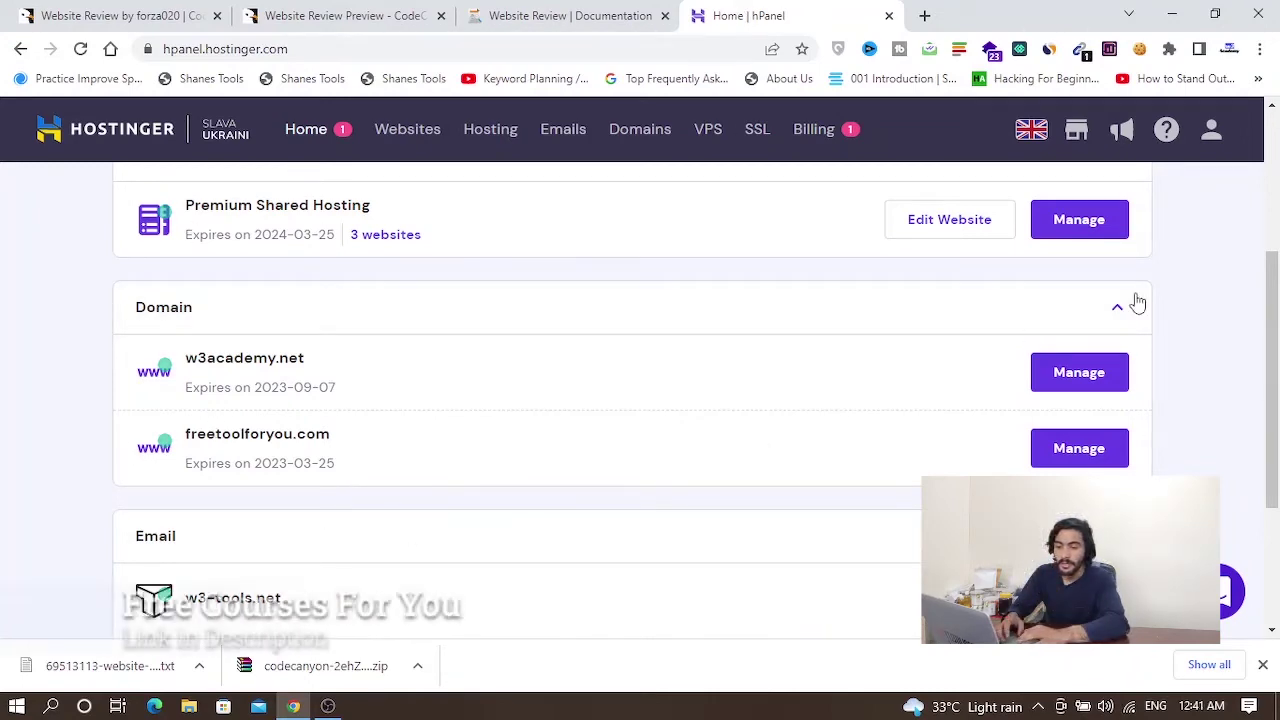
drag(1273, 262, 1274, 150)
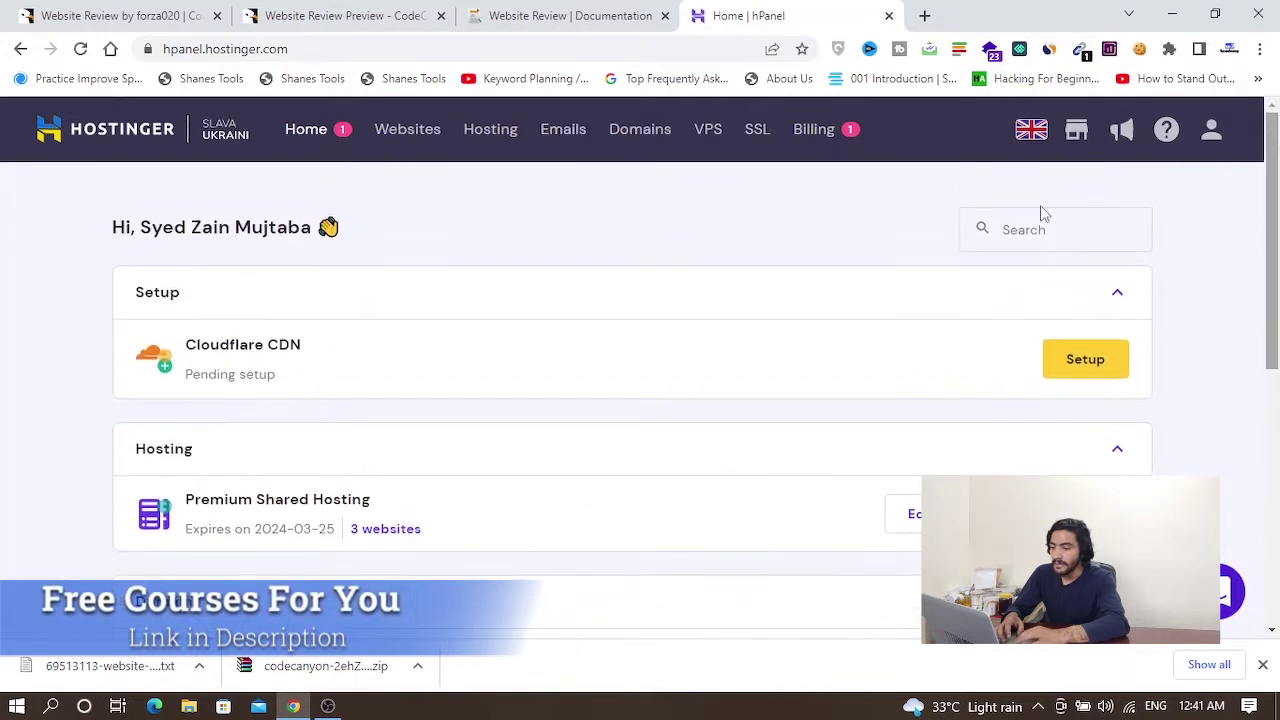
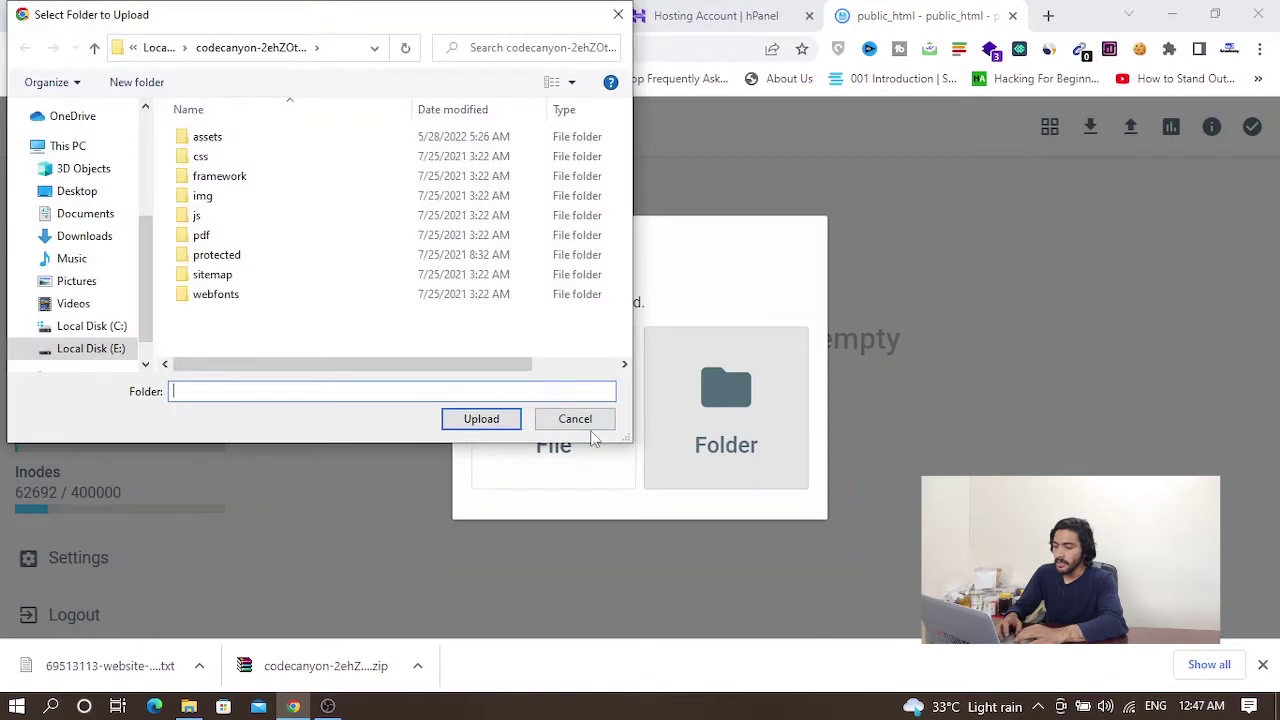
Upload the website-review zip archive from Downloads into public_html
click(588, 425)
click(523, 450)
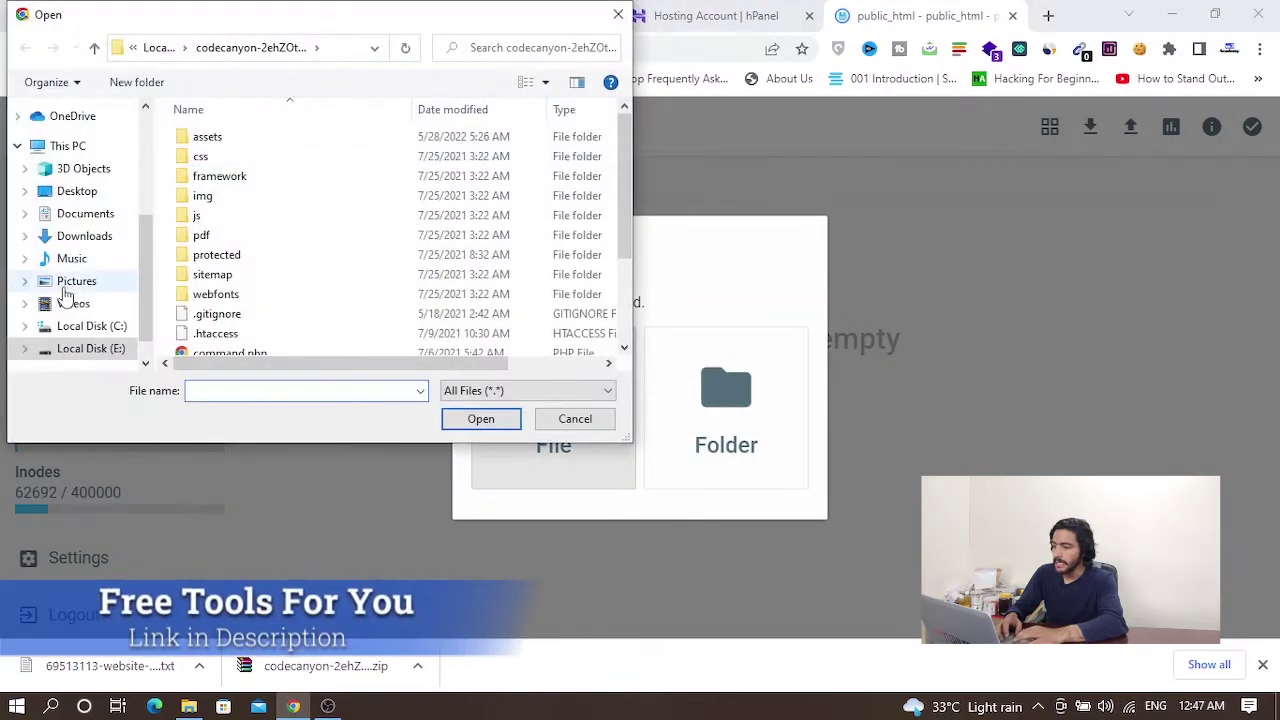
click(86, 238)
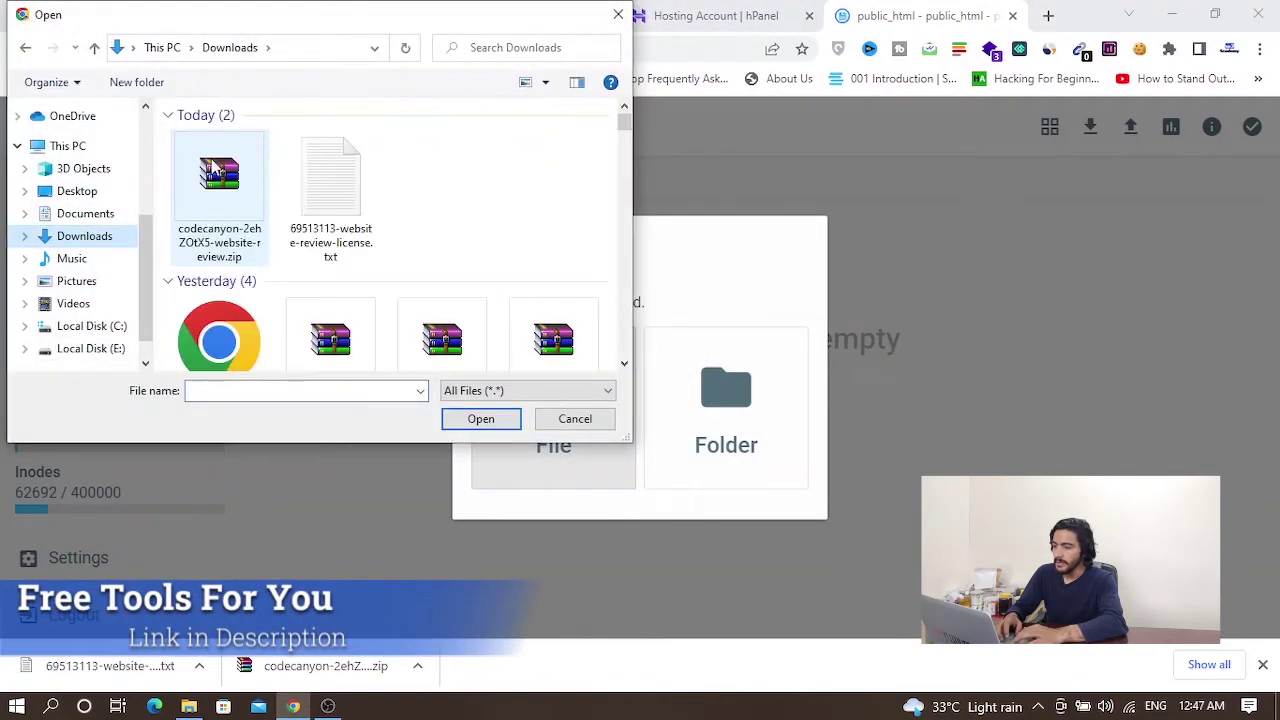
double_click(238, 228)
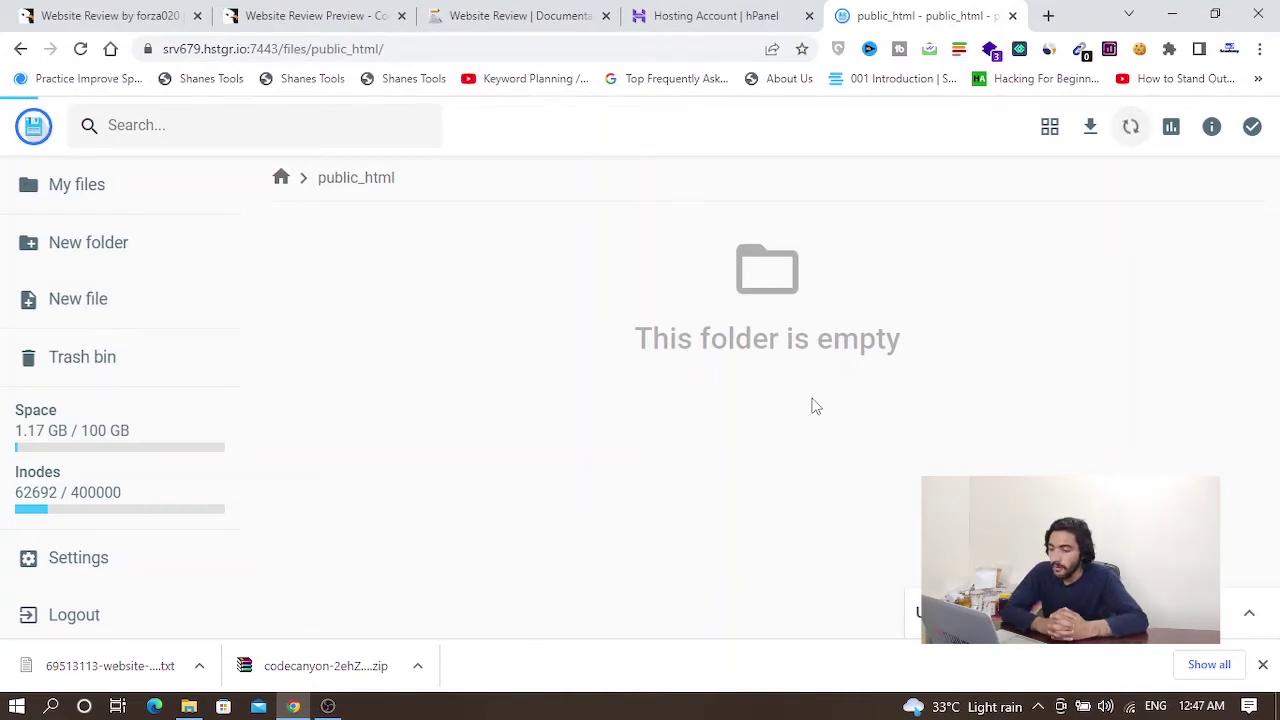
Unarchive the uploaded zip into a new folder named Codecanyon
click(537, 285)
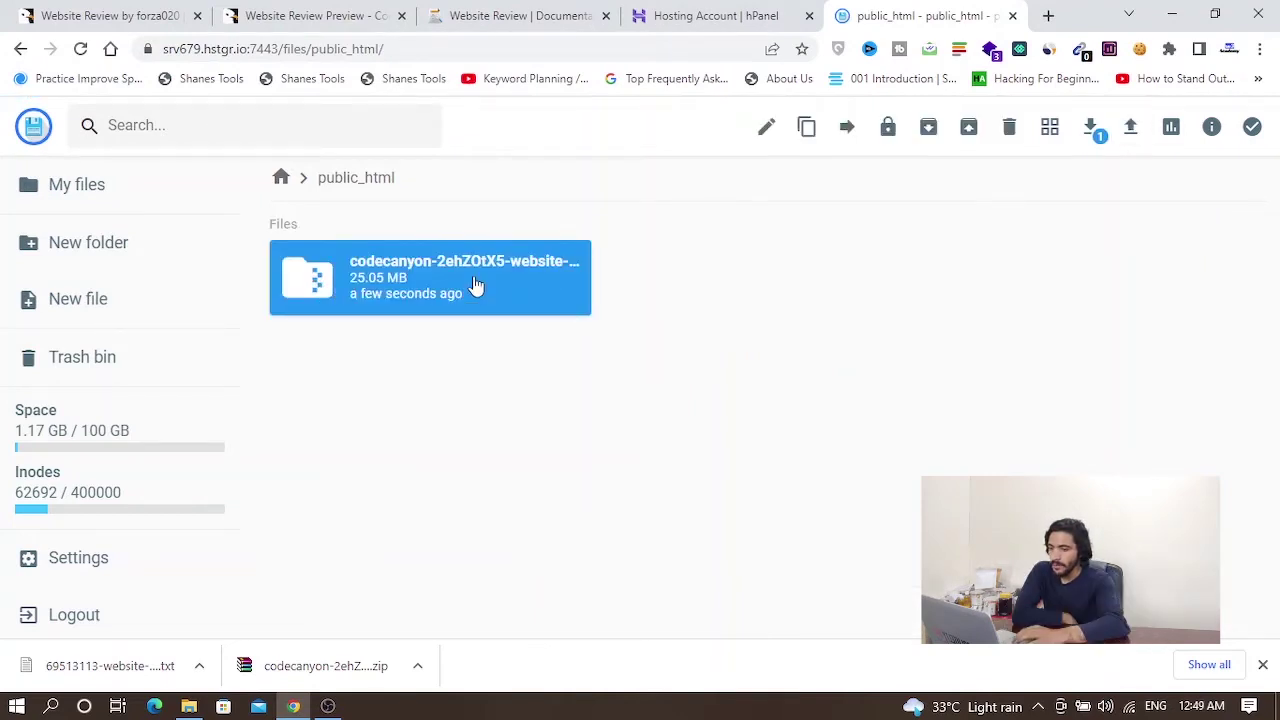
click(967, 128)
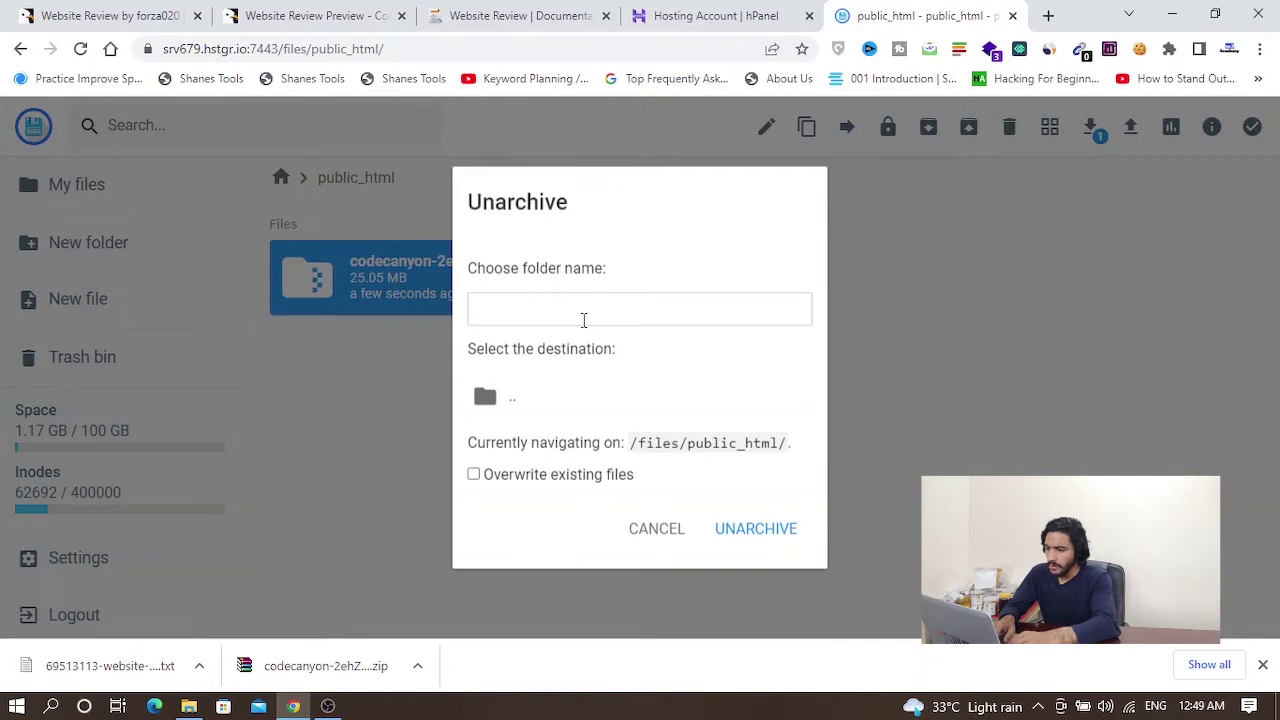
text(Web)
key(BackSpace)
key(BackSpace)
key(BackSpace)
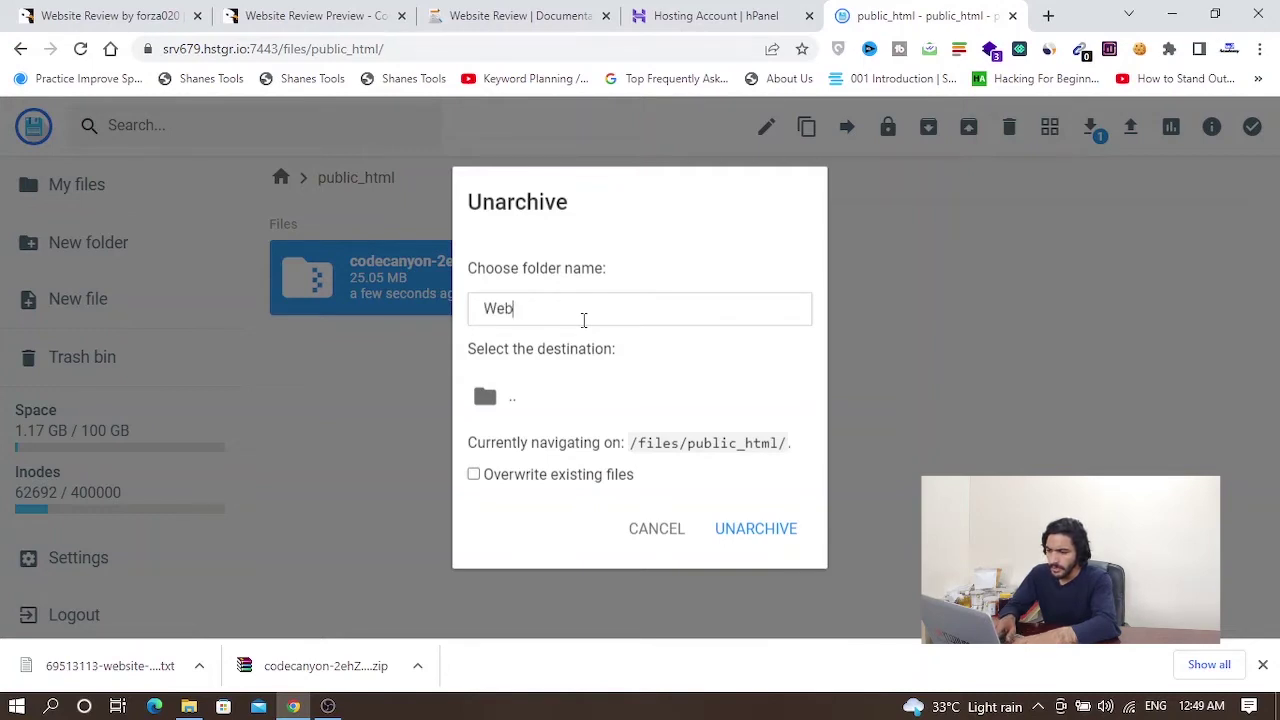
text(Codecanyon)
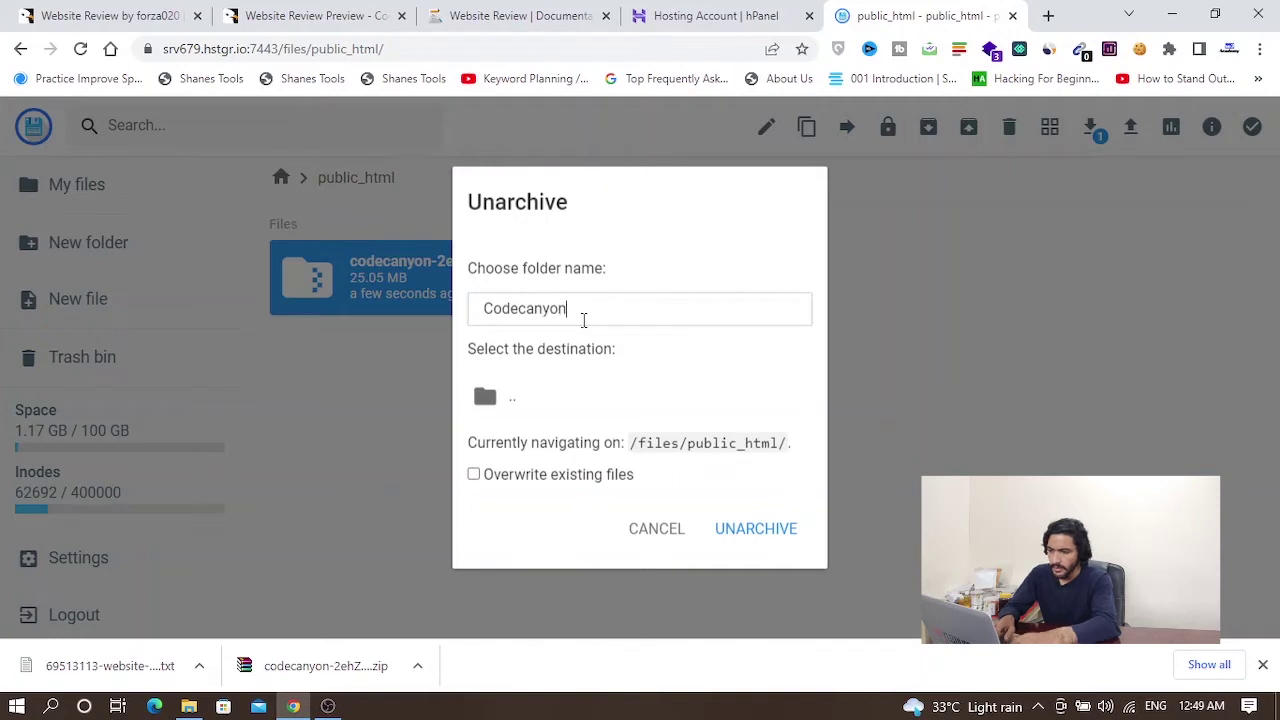
key(Return)
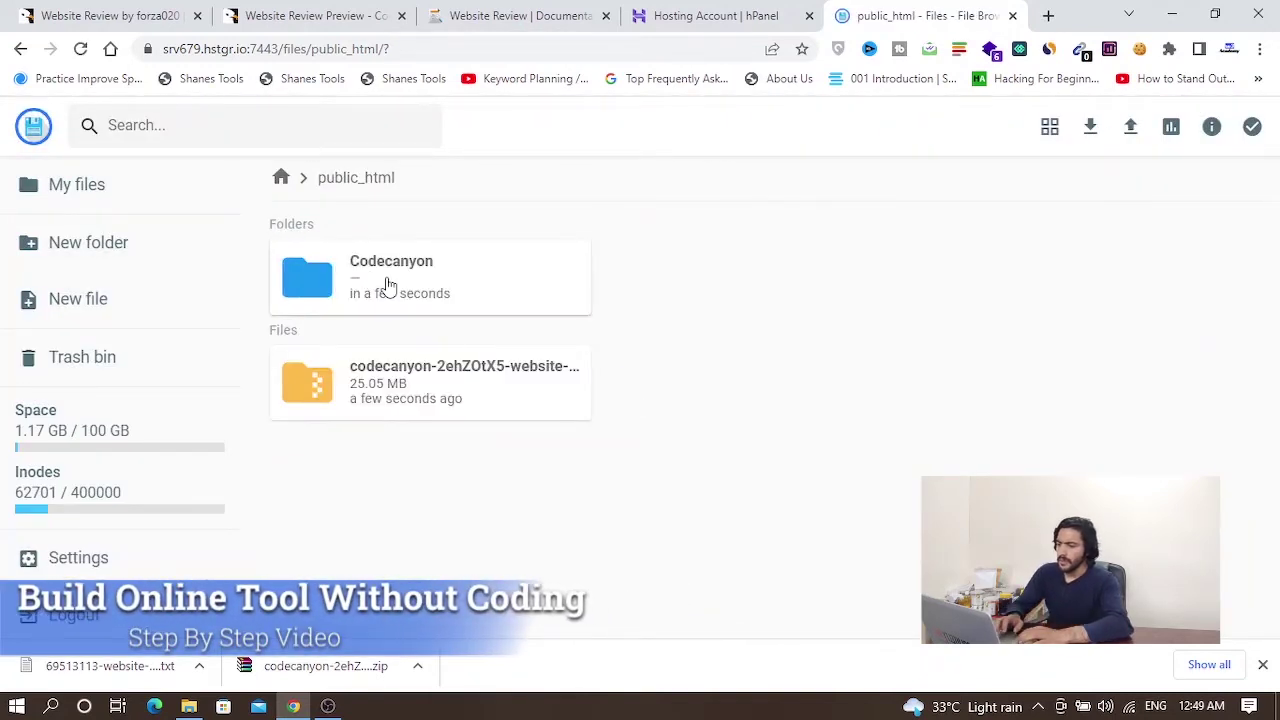
In Codecanyon, select every extracted folder and file, from assets and css to index.php and robots.txt
double_click(388, 287)
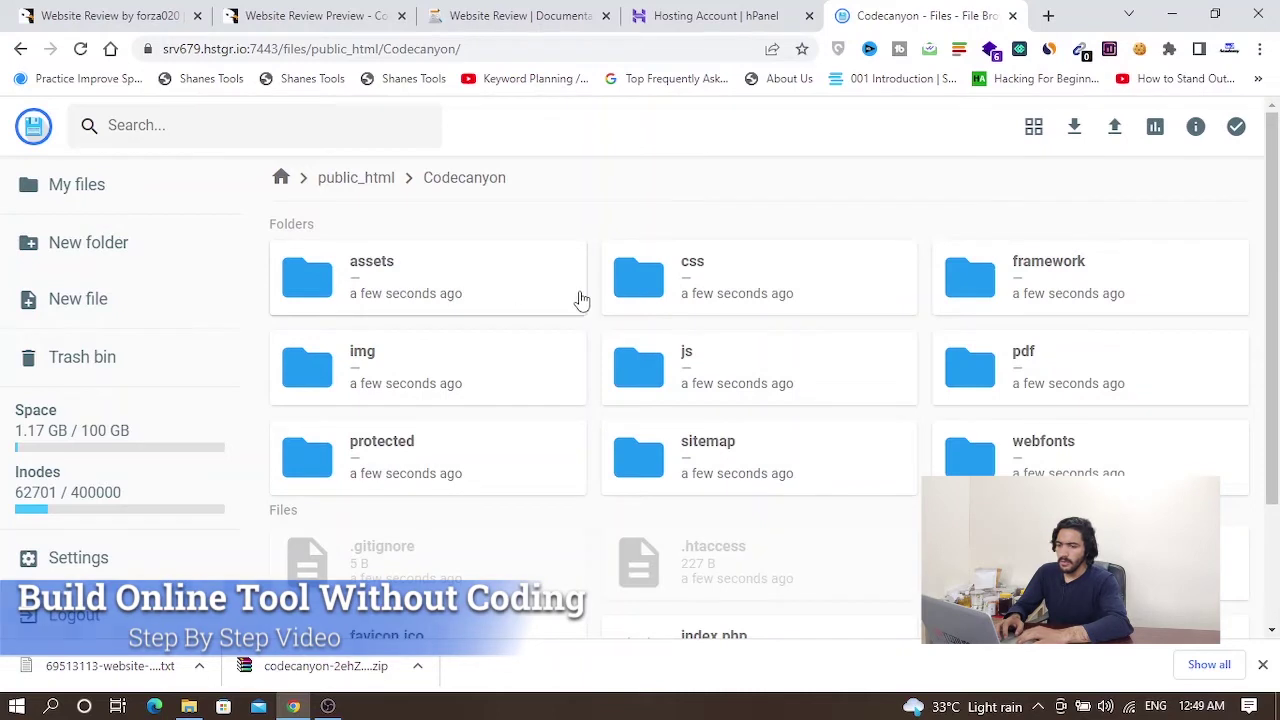
click(1234, 128)
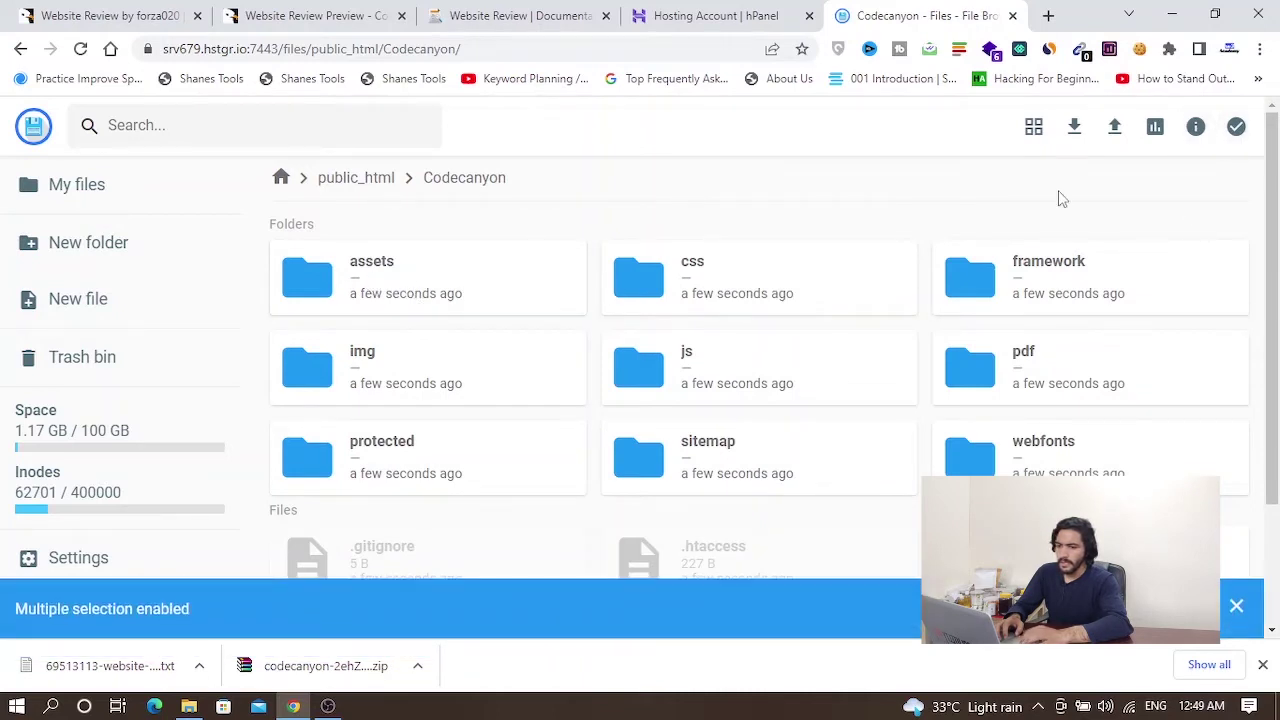
click(466, 300)
click(875, 280)
click(1105, 305)
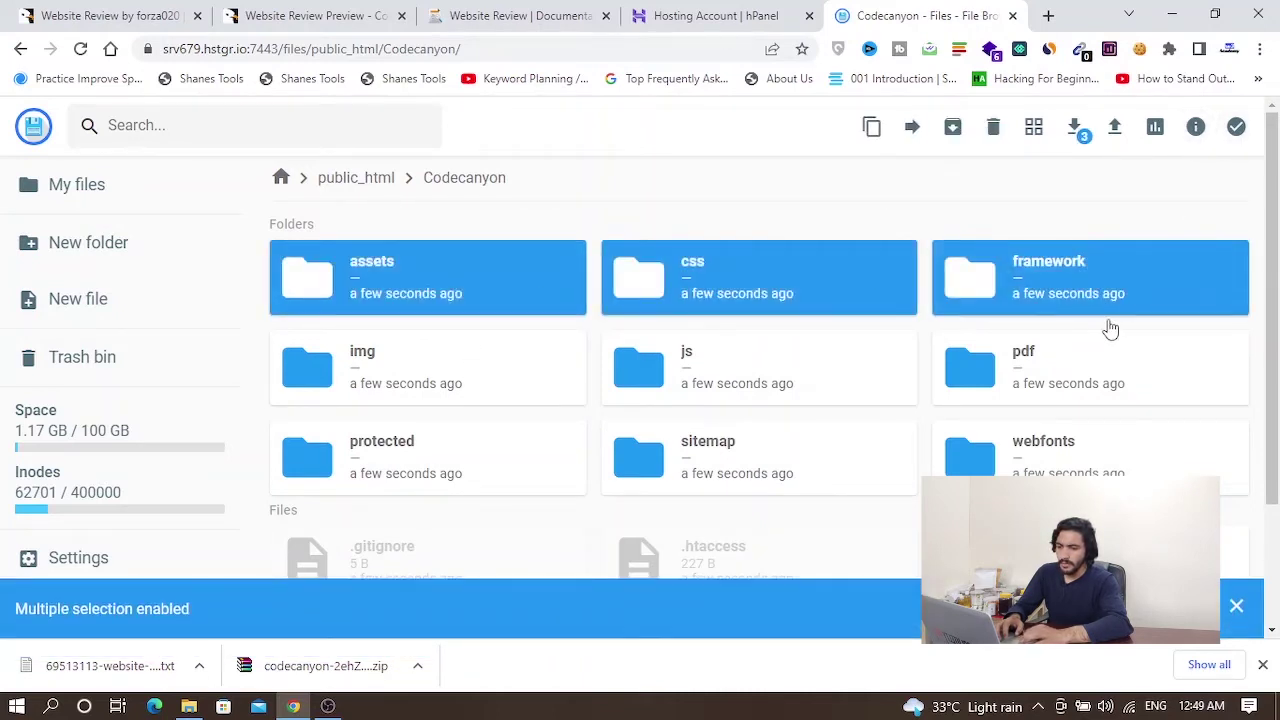
click(1090, 370)
click(663, 380)
click(570, 392)
click(477, 466)
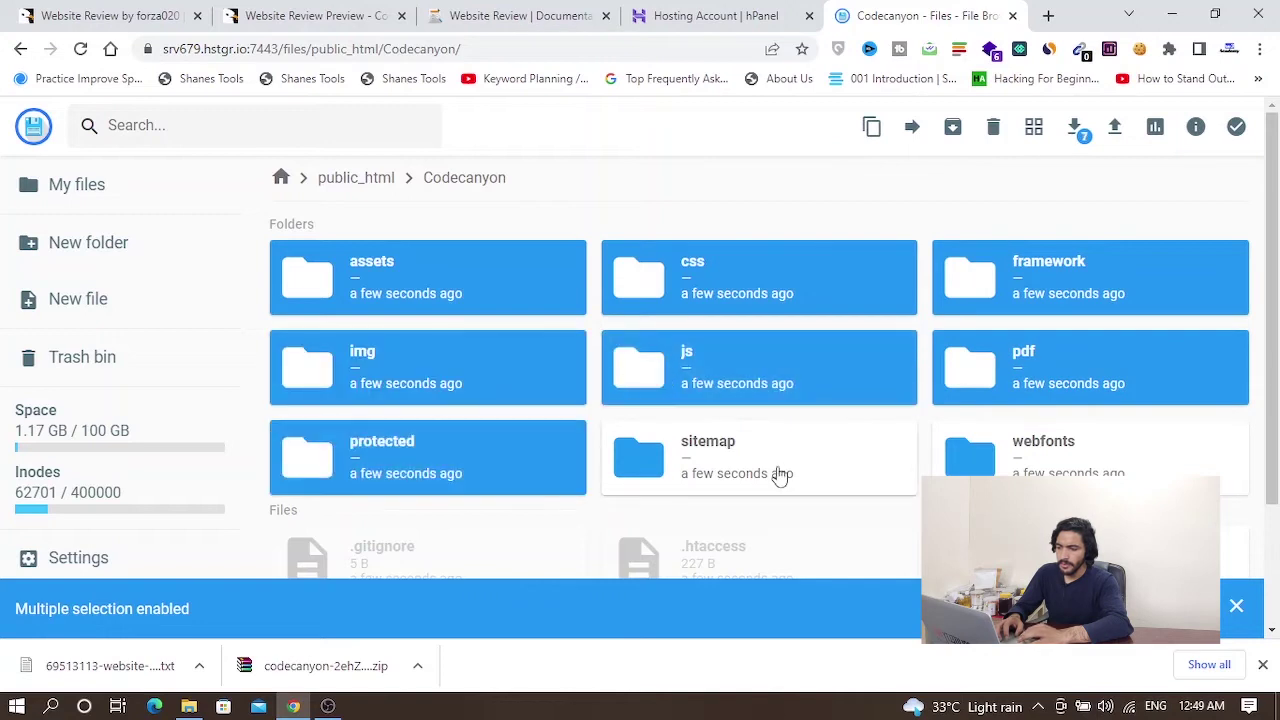
click(780, 474)
click(1160, 449)
scroll(1160, 449, down, 2)
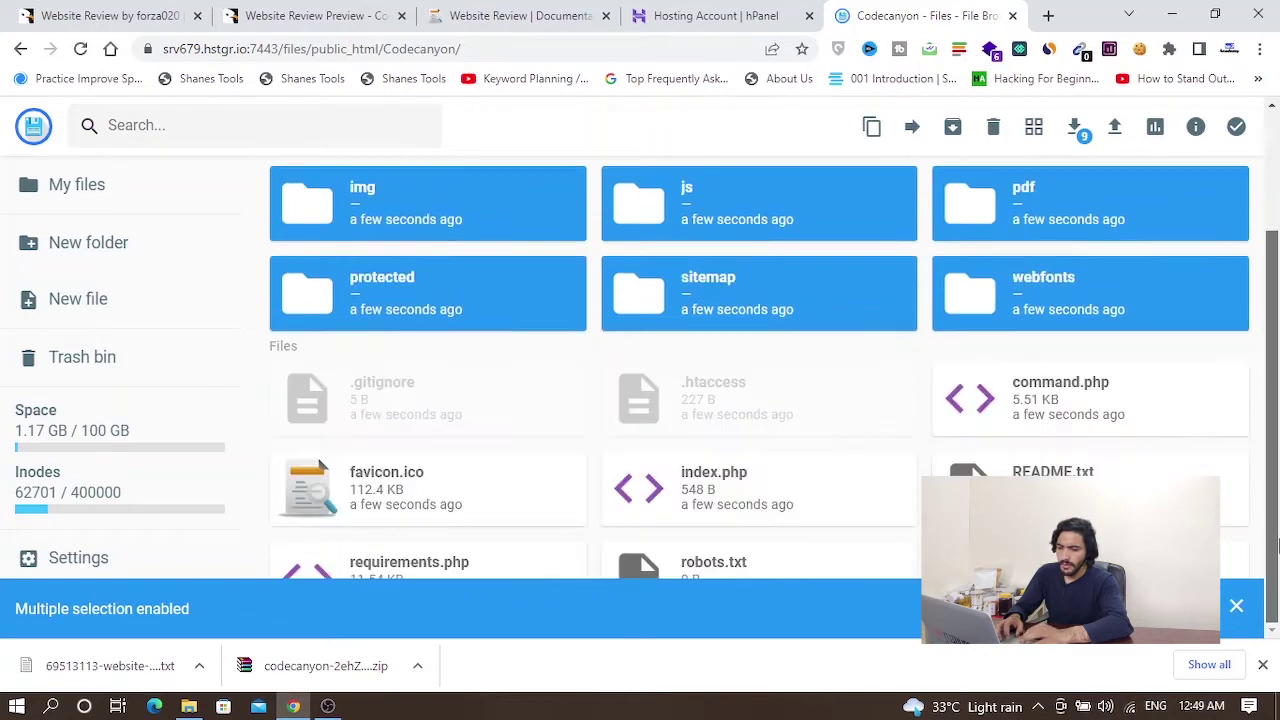
click(1084, 432)
click(680, 414)
click(449, 409)
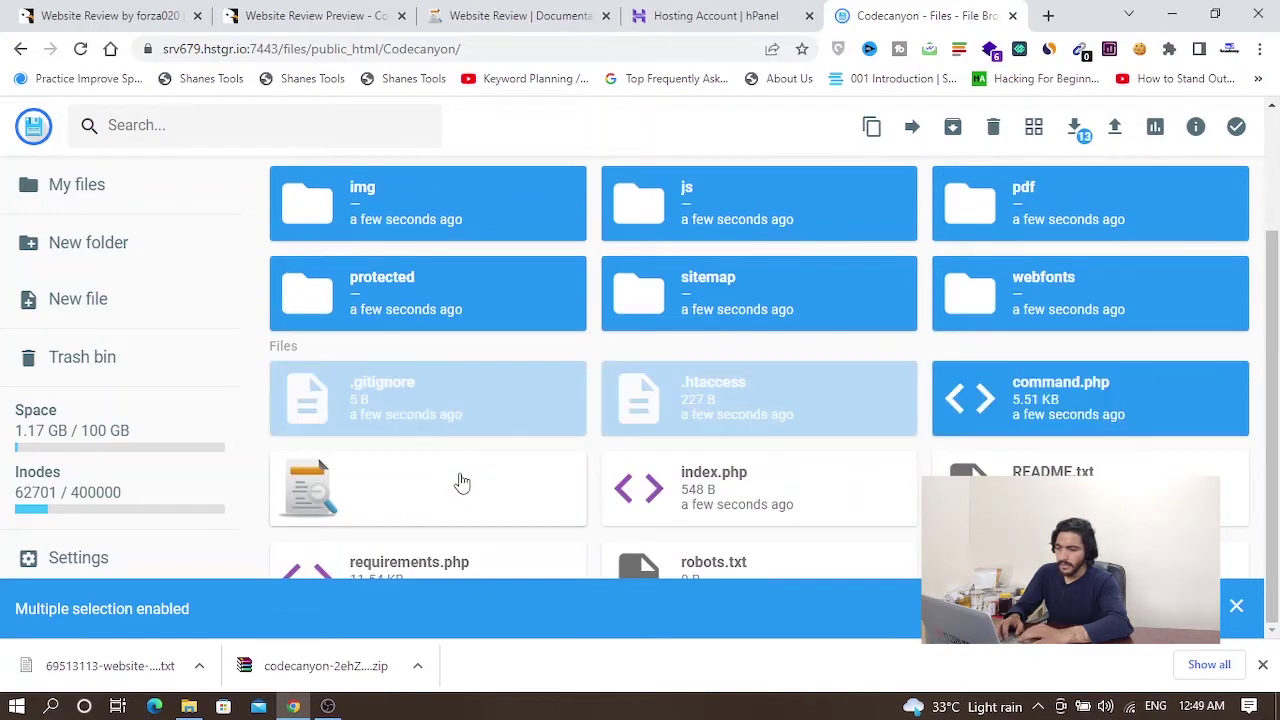
click(460, 480)
click(720, 488)
click(1060, 490)
click(1060, 560)
click(705, 565)
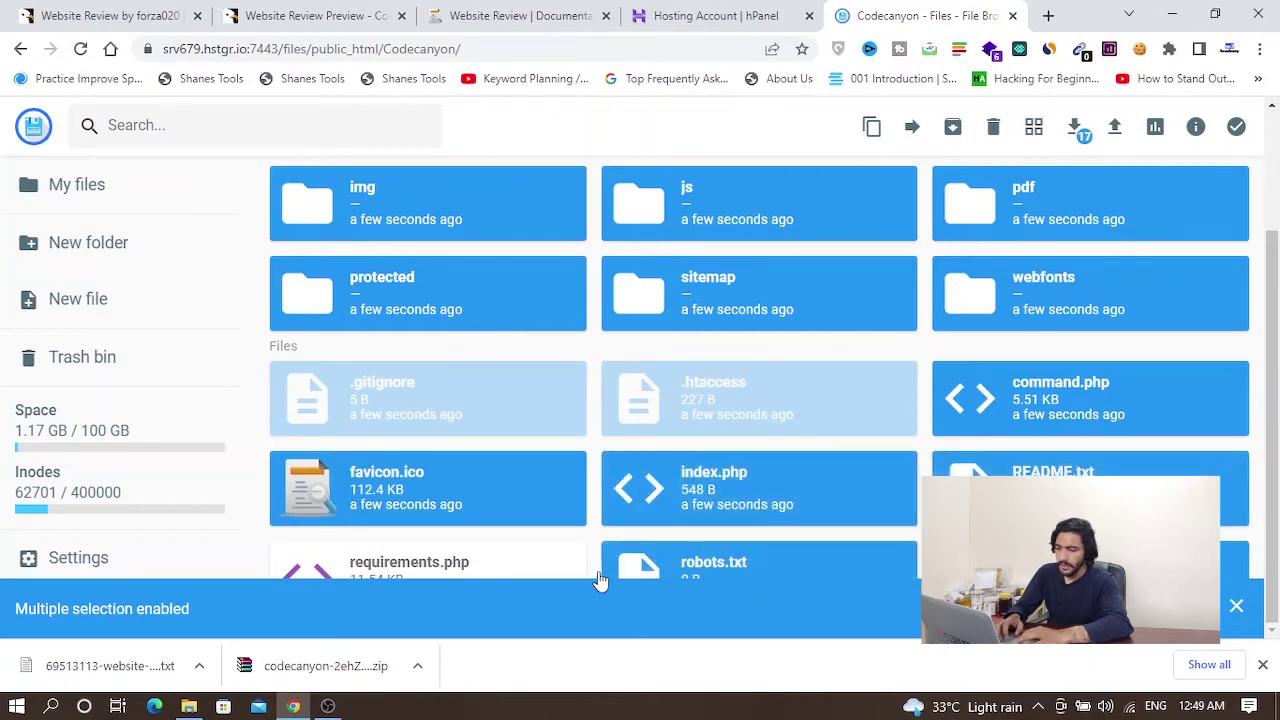
click(424, 578)
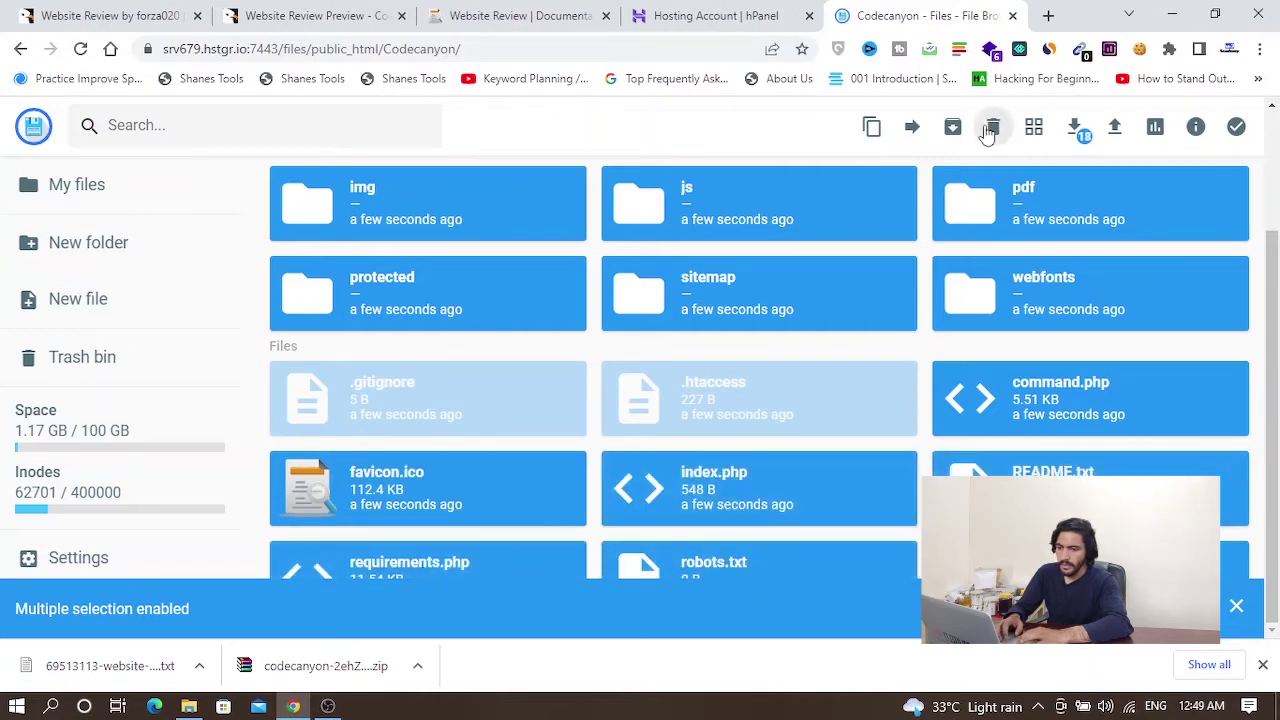
Move the selected items up into public_html
click(914, 128)
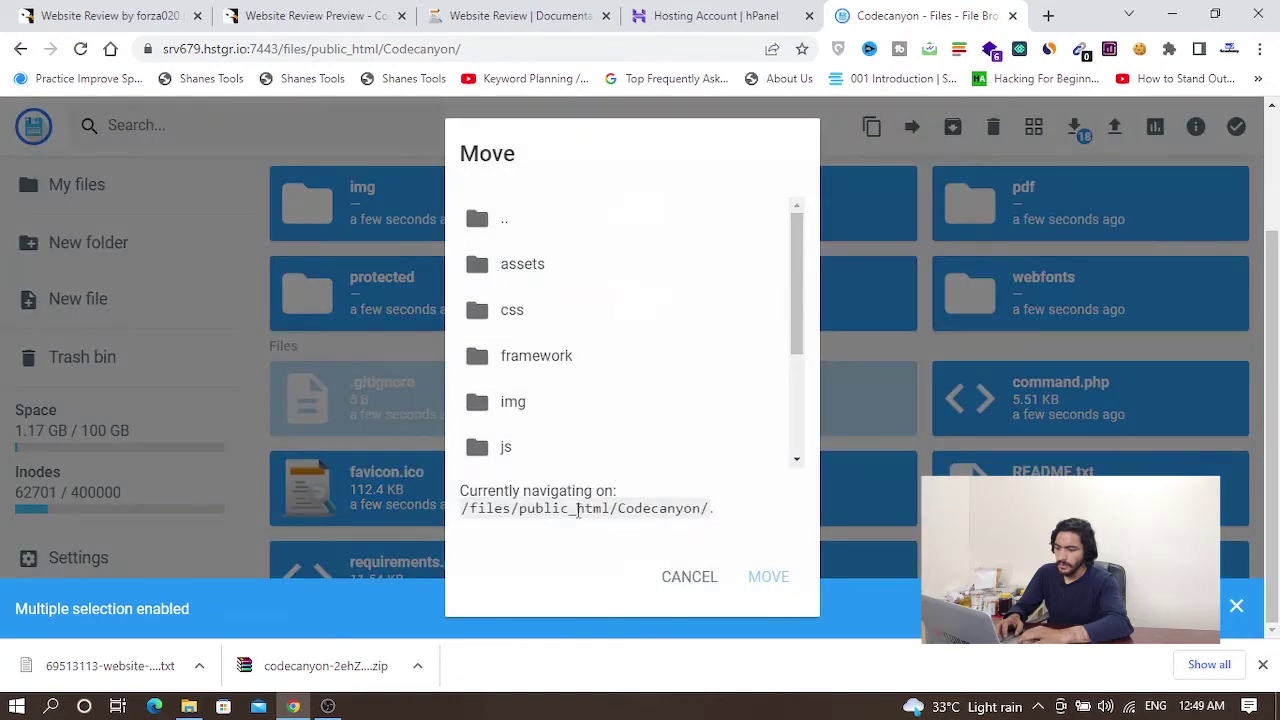
double_click(531, 224)
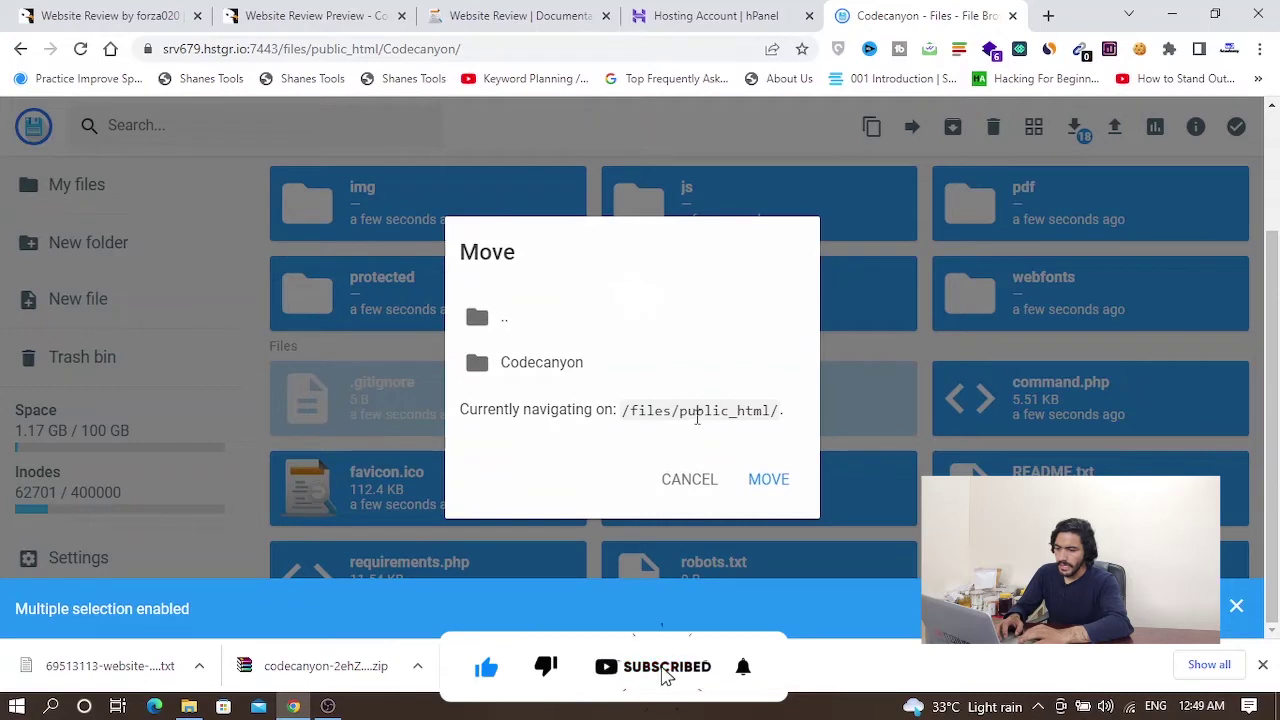
click(768, 482)
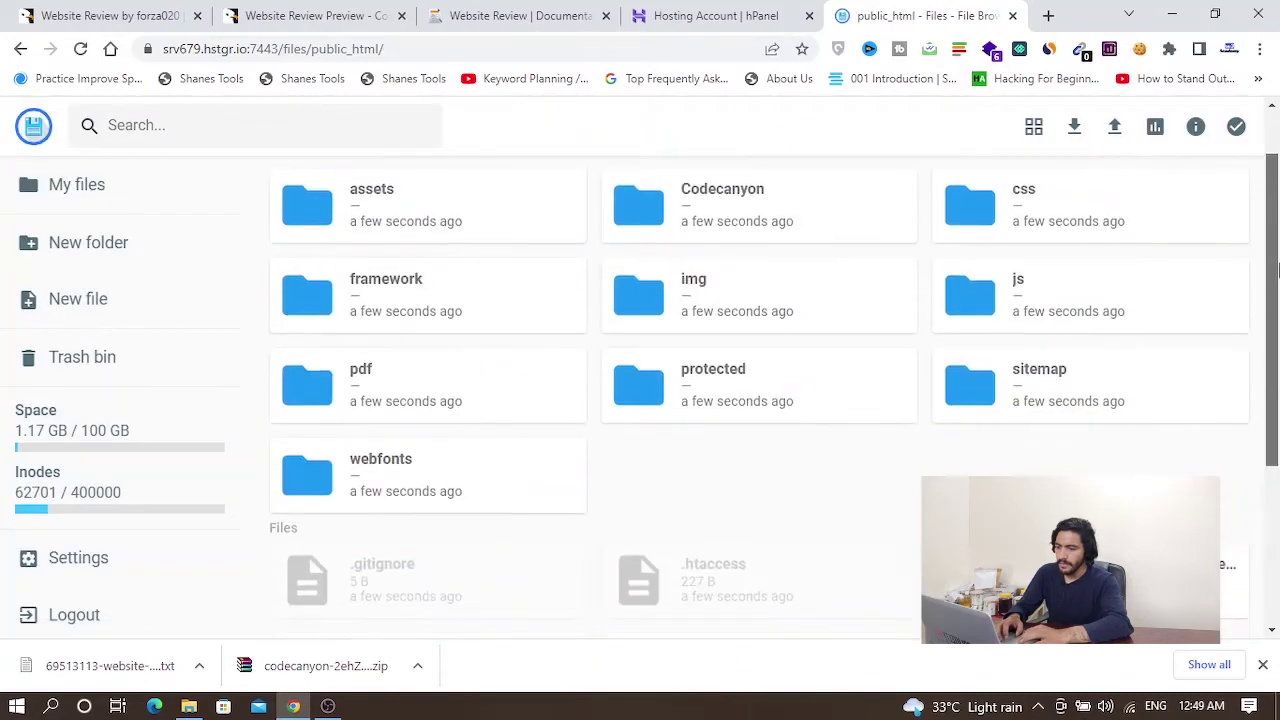
drag(1276, 264, 1277, 470)
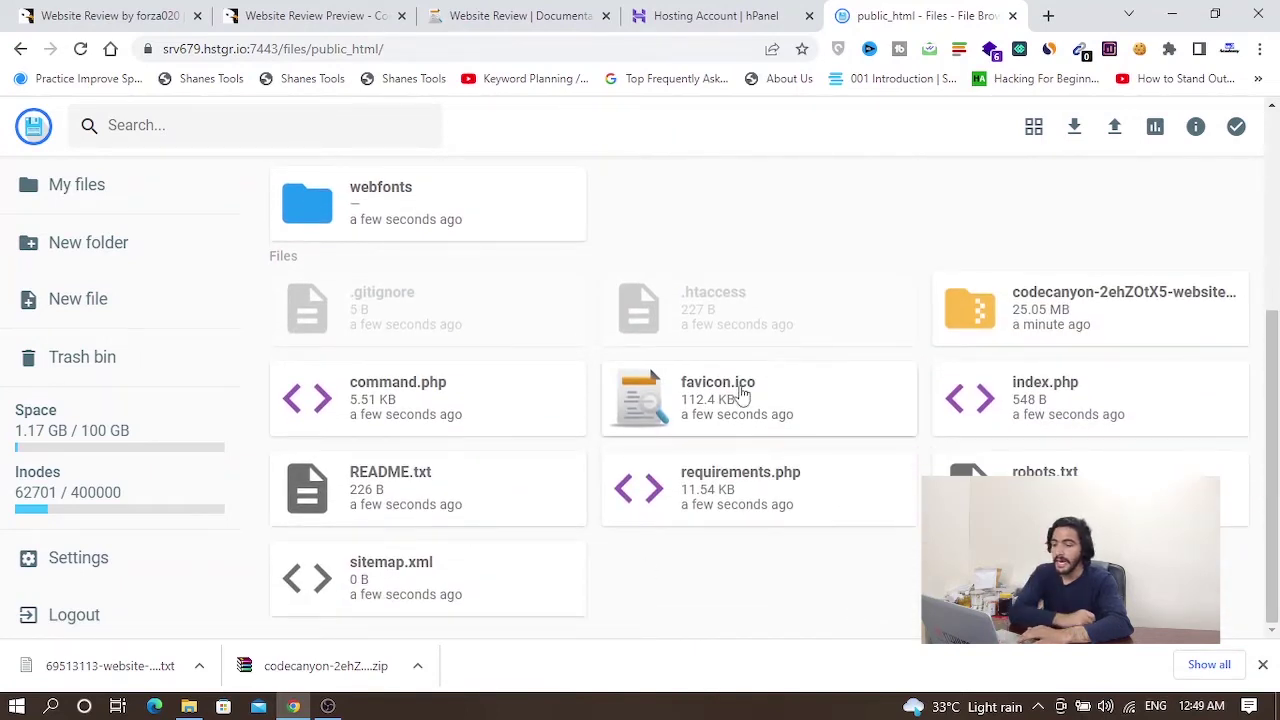
drag(1276, 353, 1276, 165)
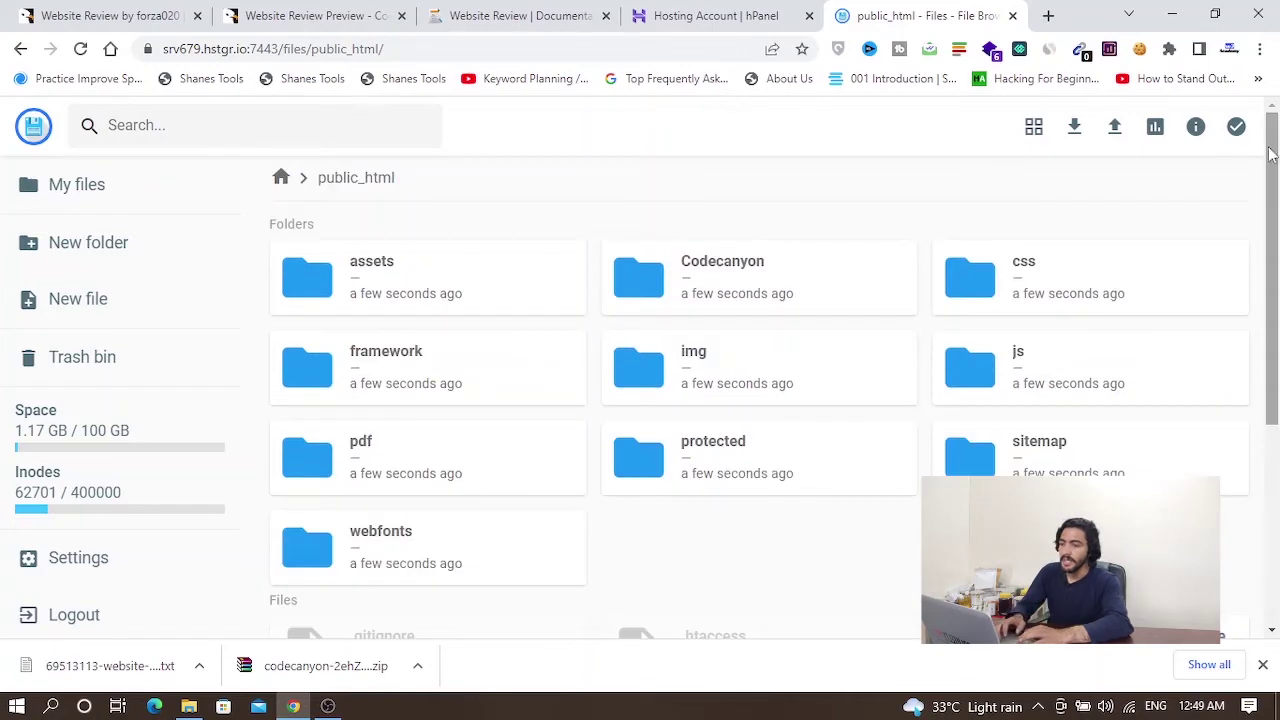
click(540, 15)
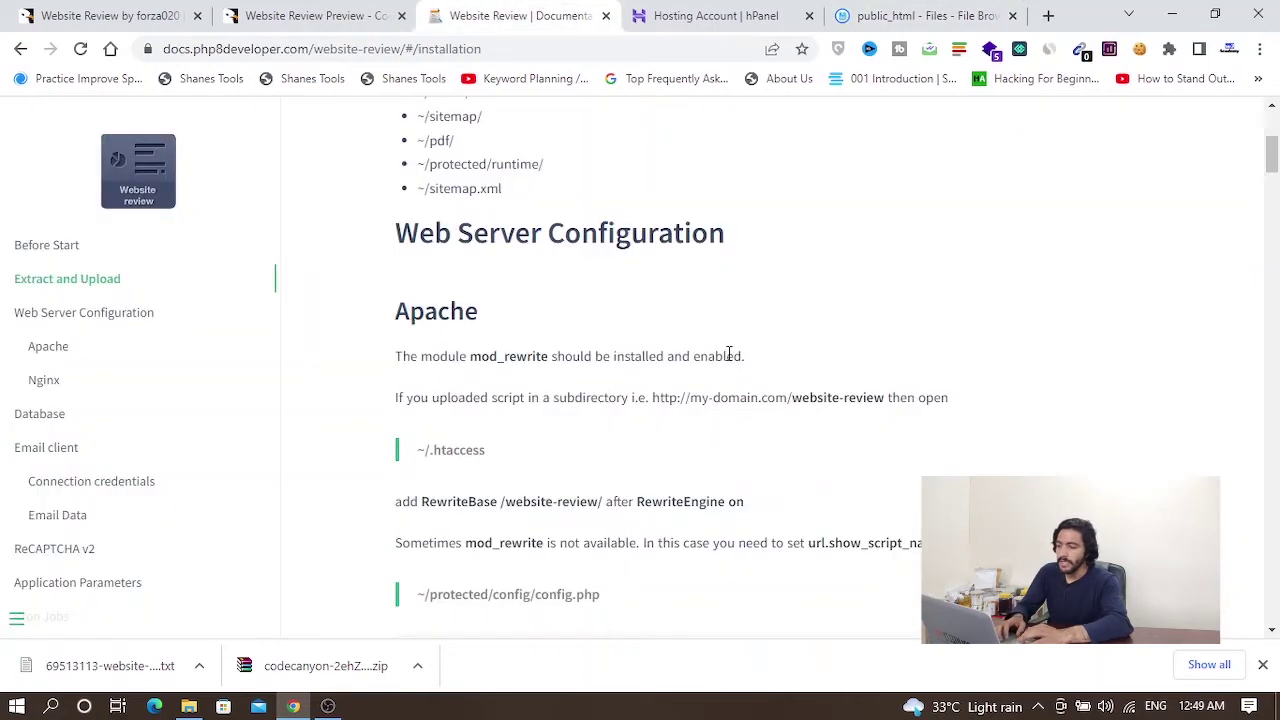
click(1268, 146)
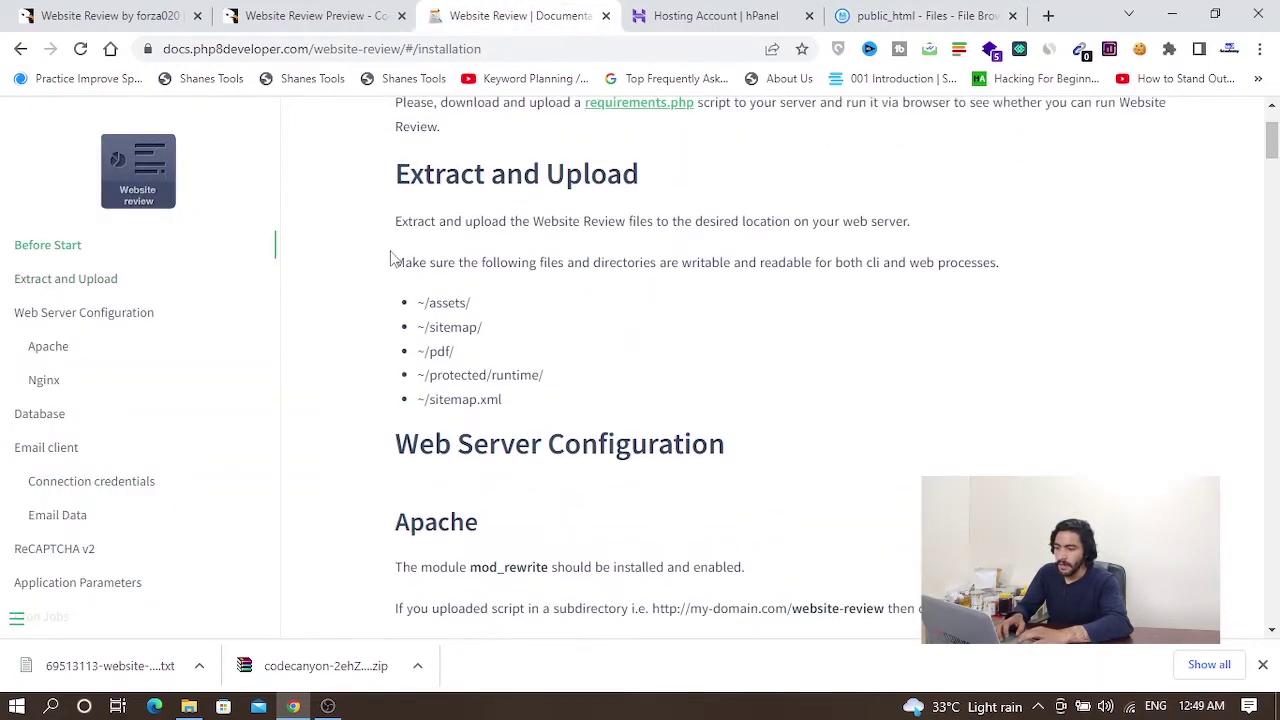
drag(392, 260, 1014, 271)
click(843, 334)
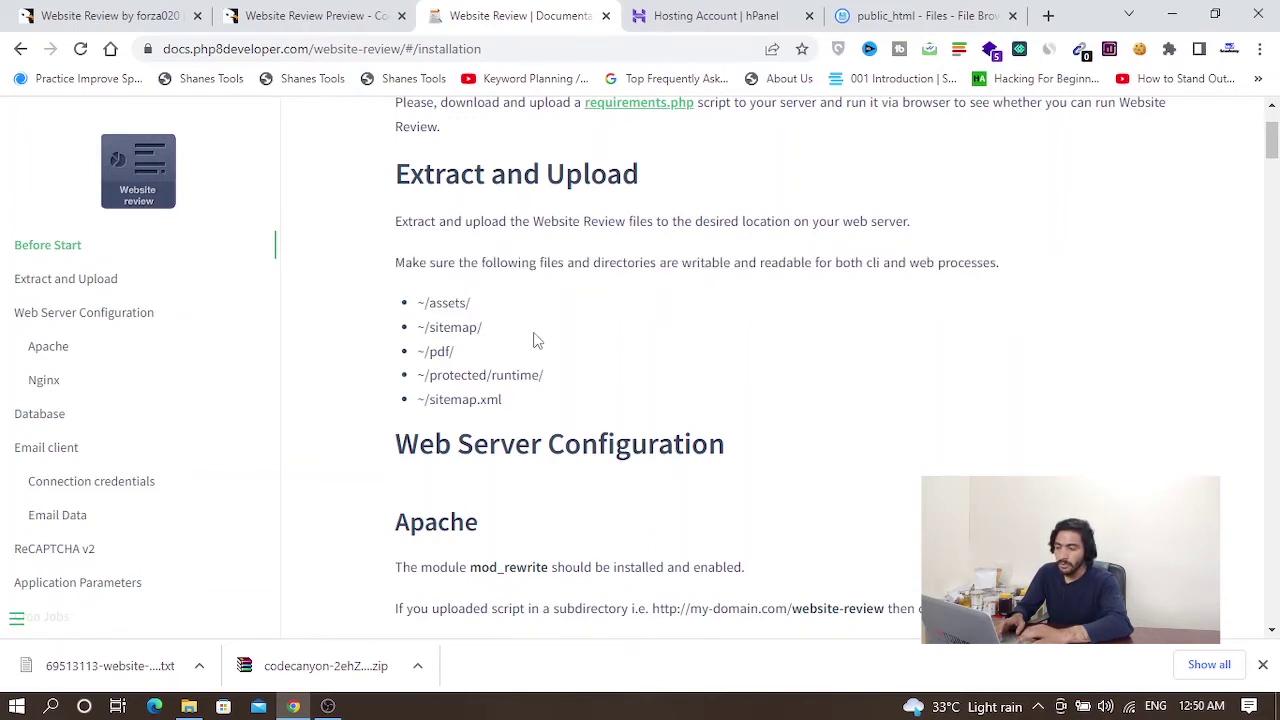
click(920, 15)
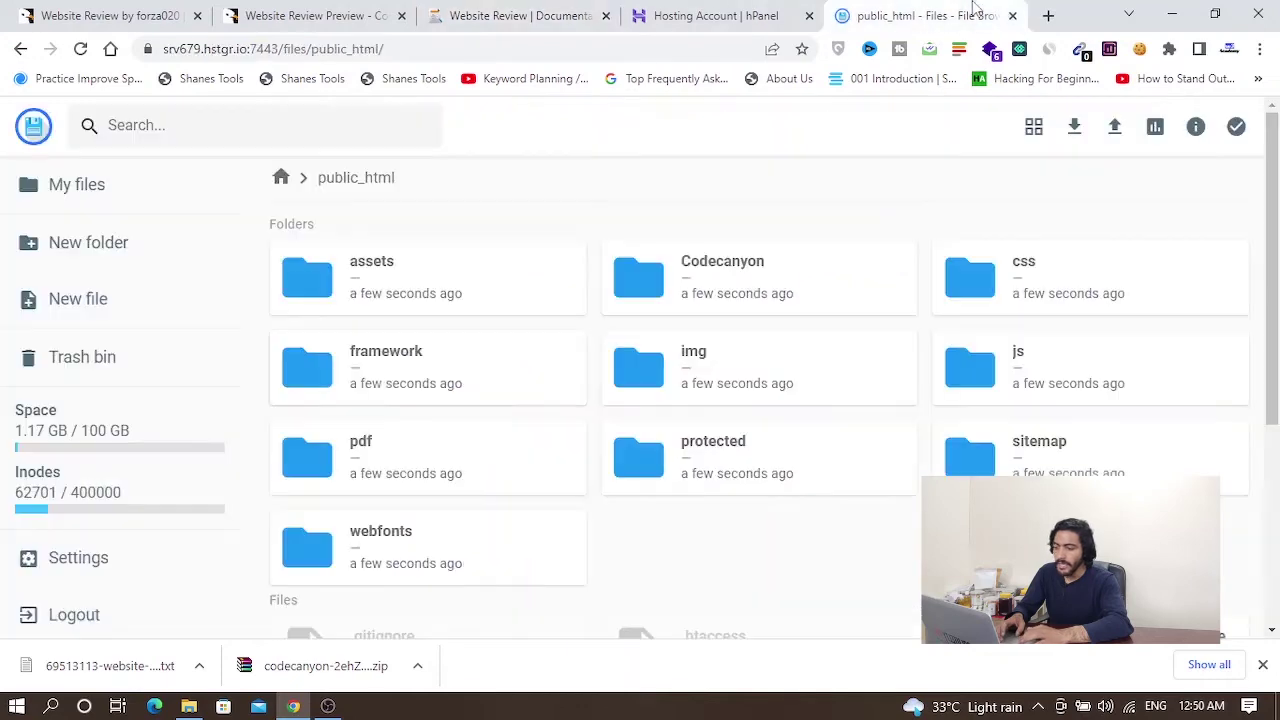
click(475, 12)
Give the assets folder 777 permissions
click(915, 15)
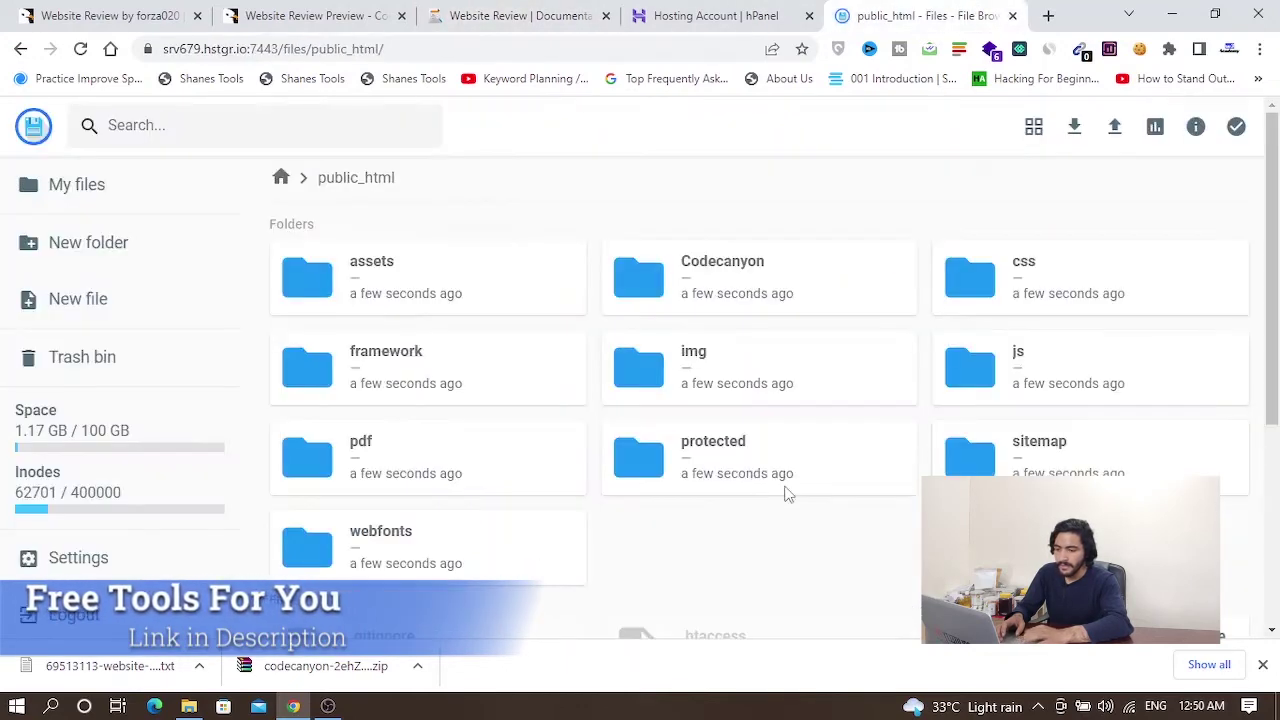
scroll(787, 494, down, 3)
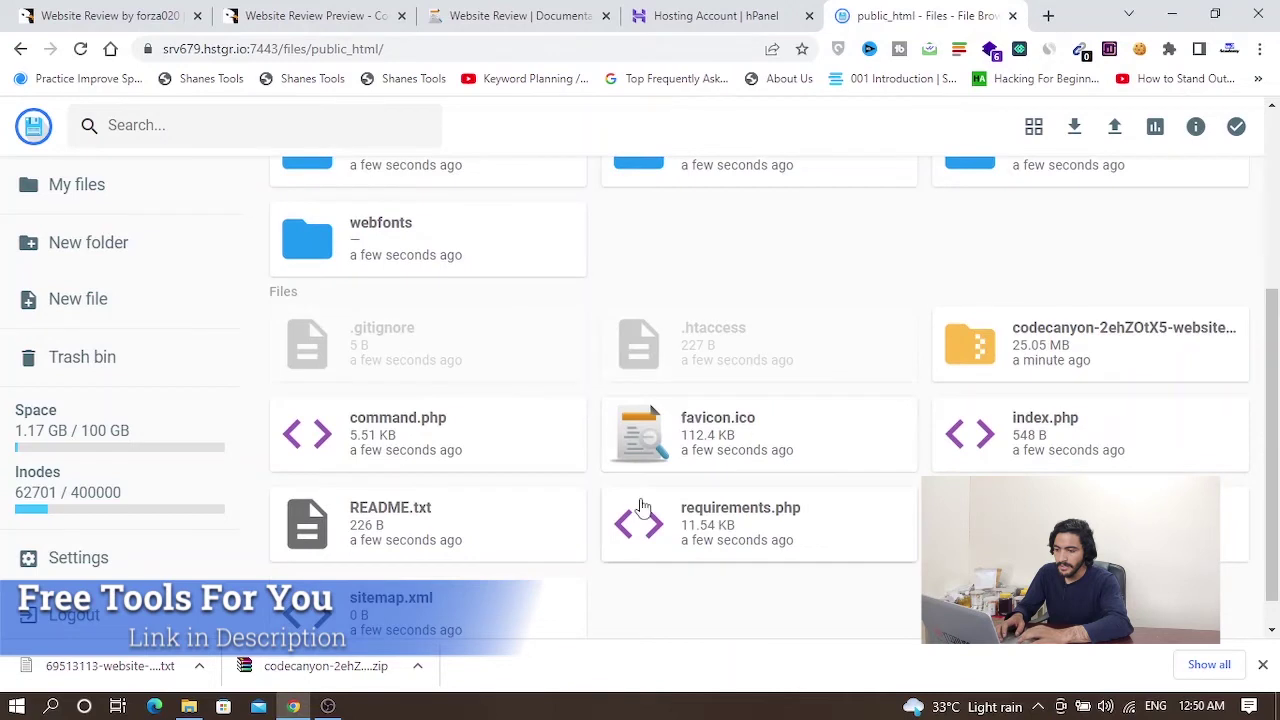
drag(1272, 440, 1275, 100)
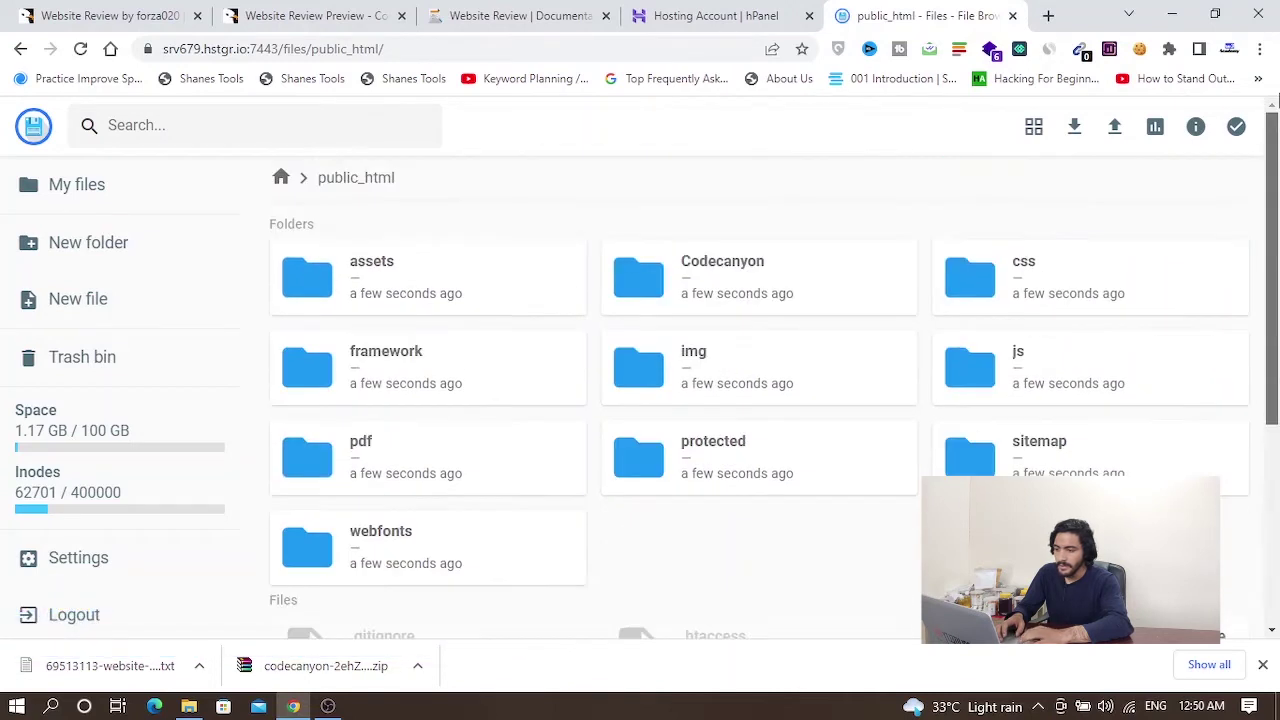
click(390, 278)
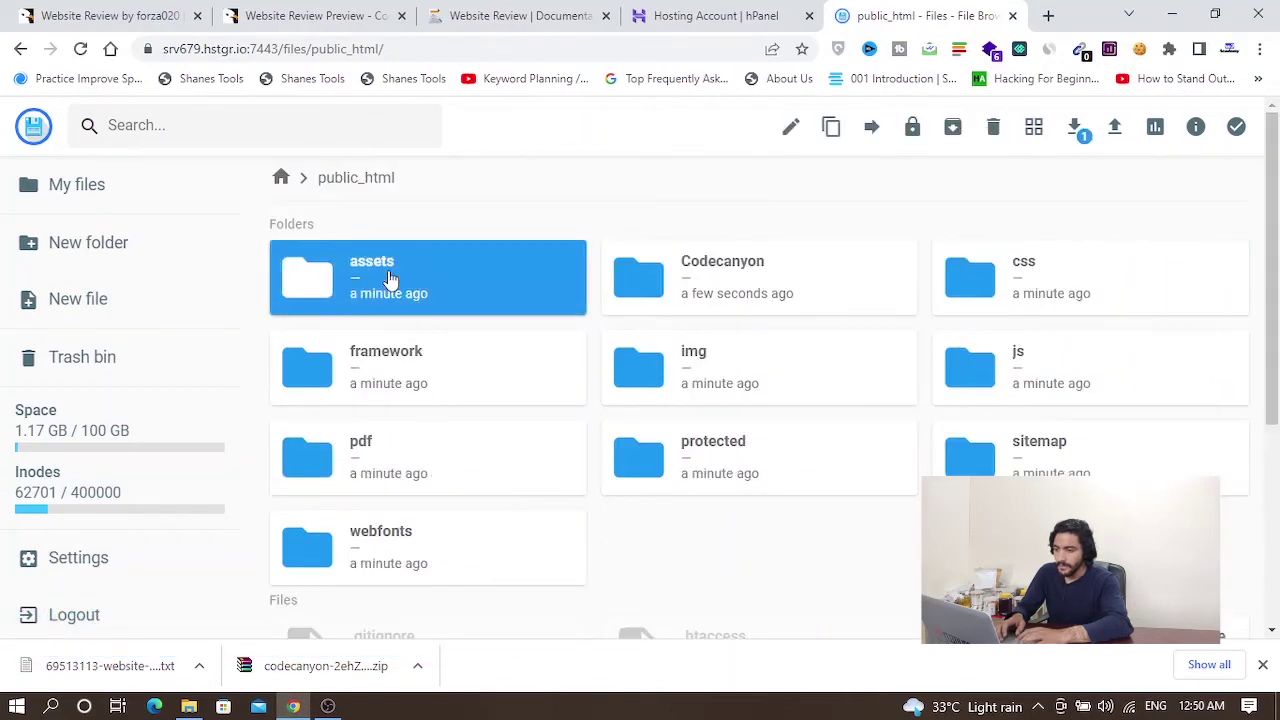
right_click(392, 278)
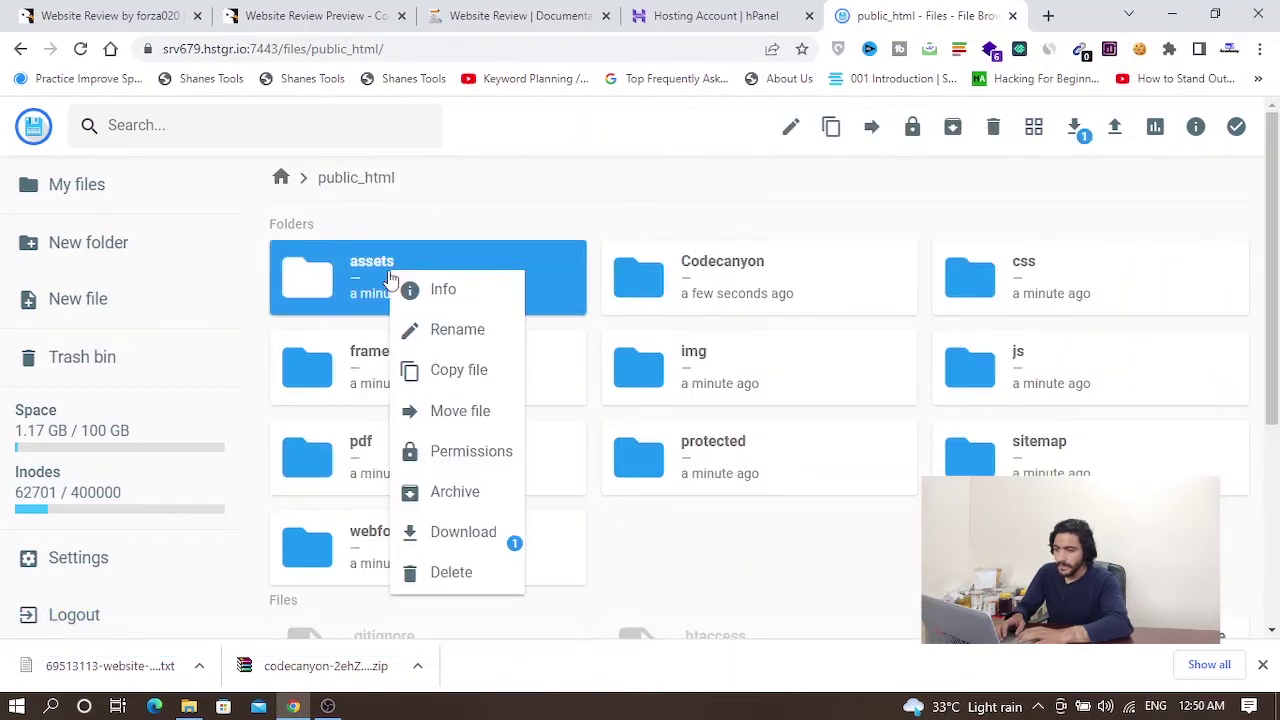
click(445, 451)
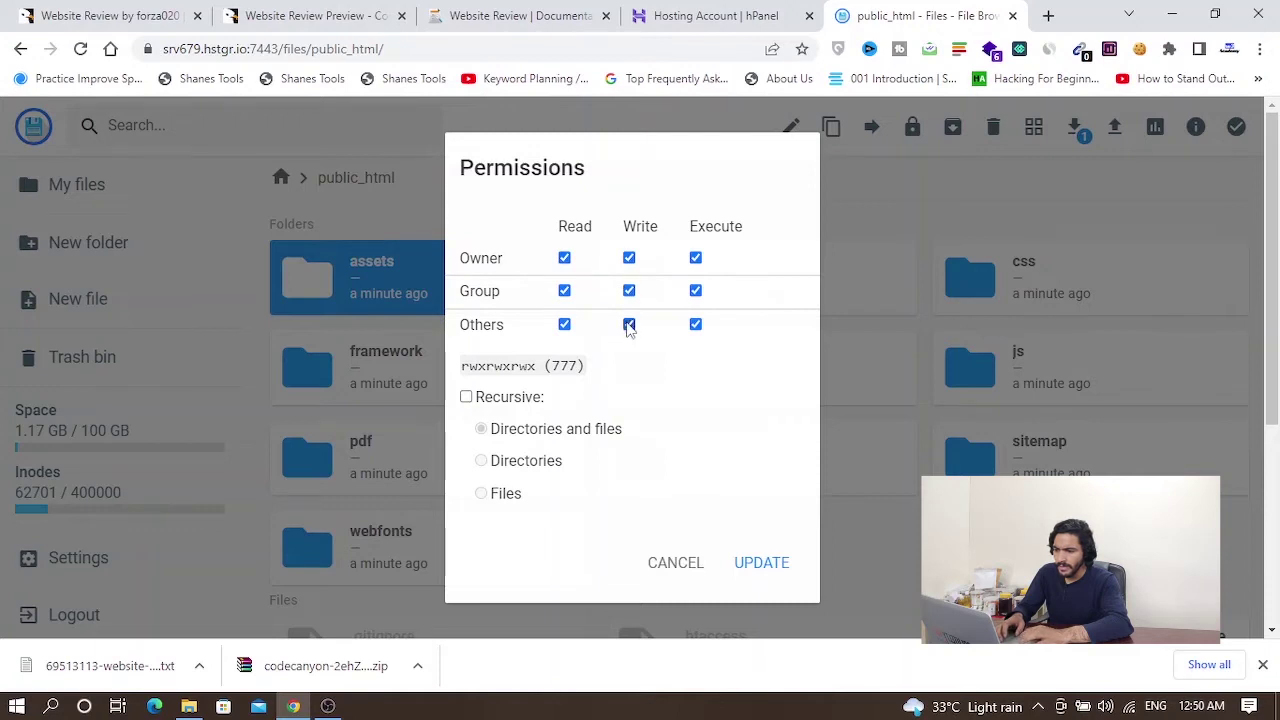
click(760, 566)
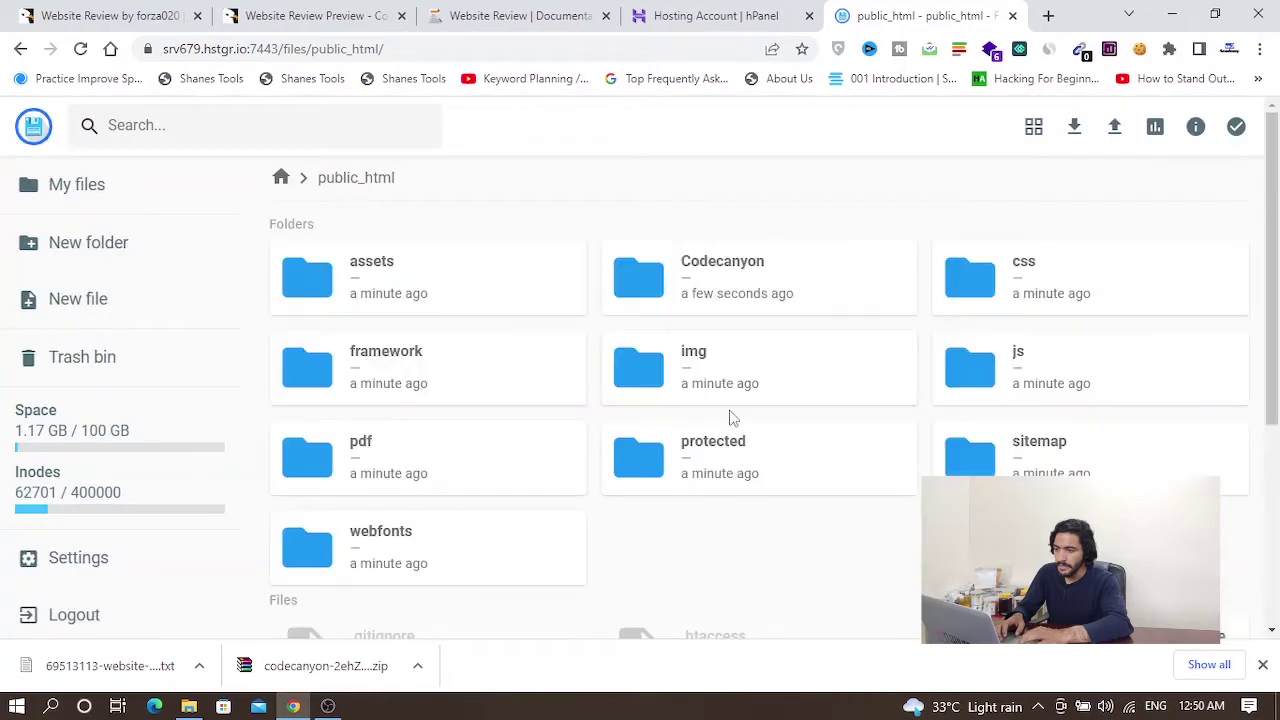
After checking the docs' writable-path list, set sitemap.xml to 666 permissions
click(497, 10)
click(920, 15)
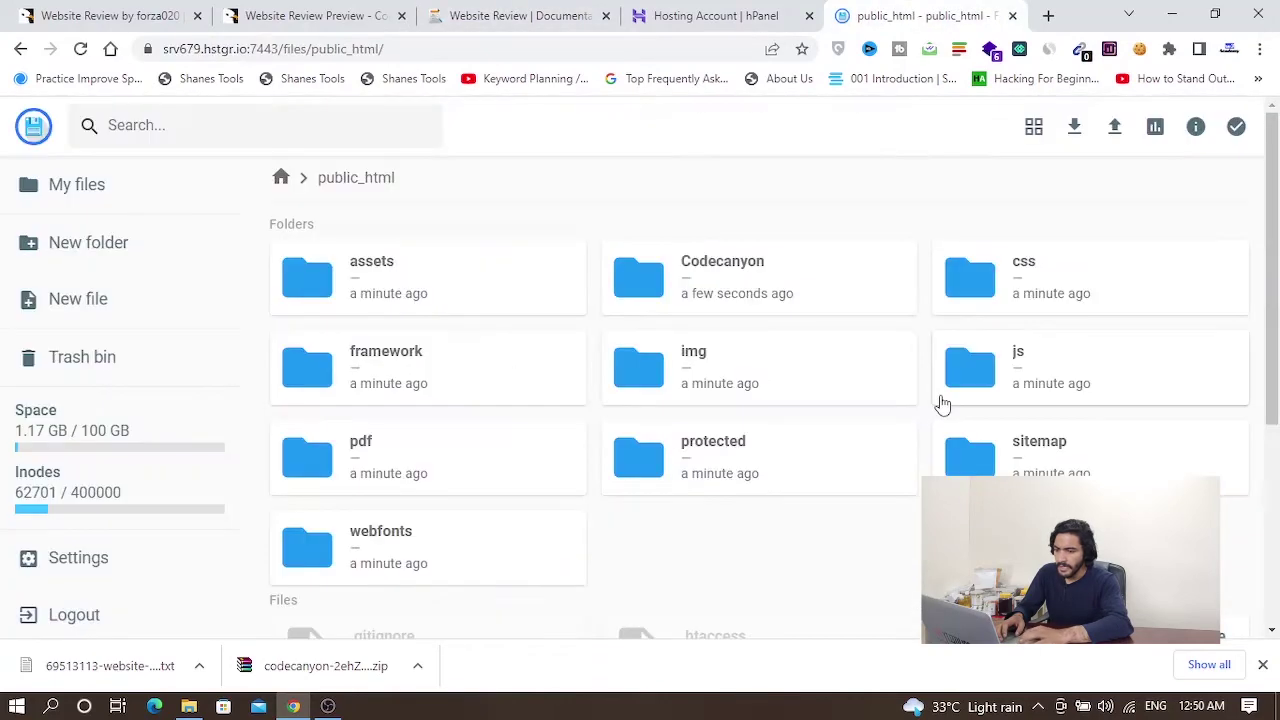
scroll(1275, 408, down, 3)
scroll(1275, 408, down, 1)
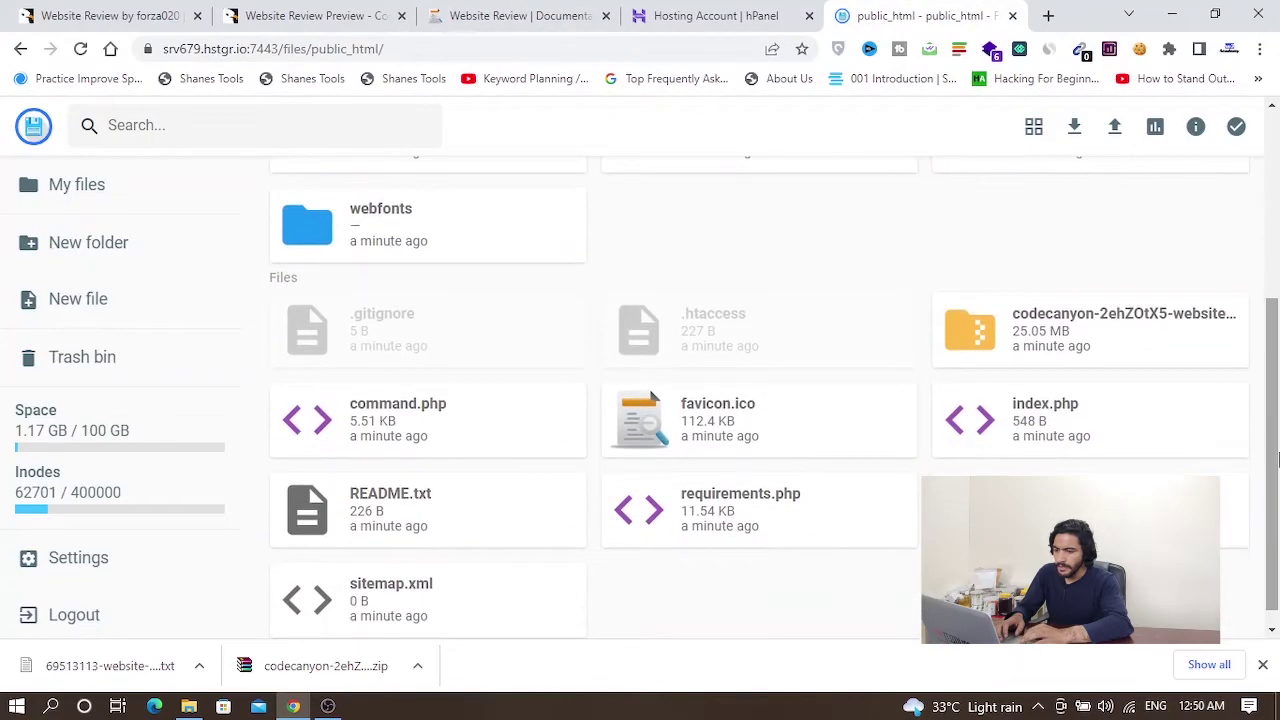
right_click(425, 600)
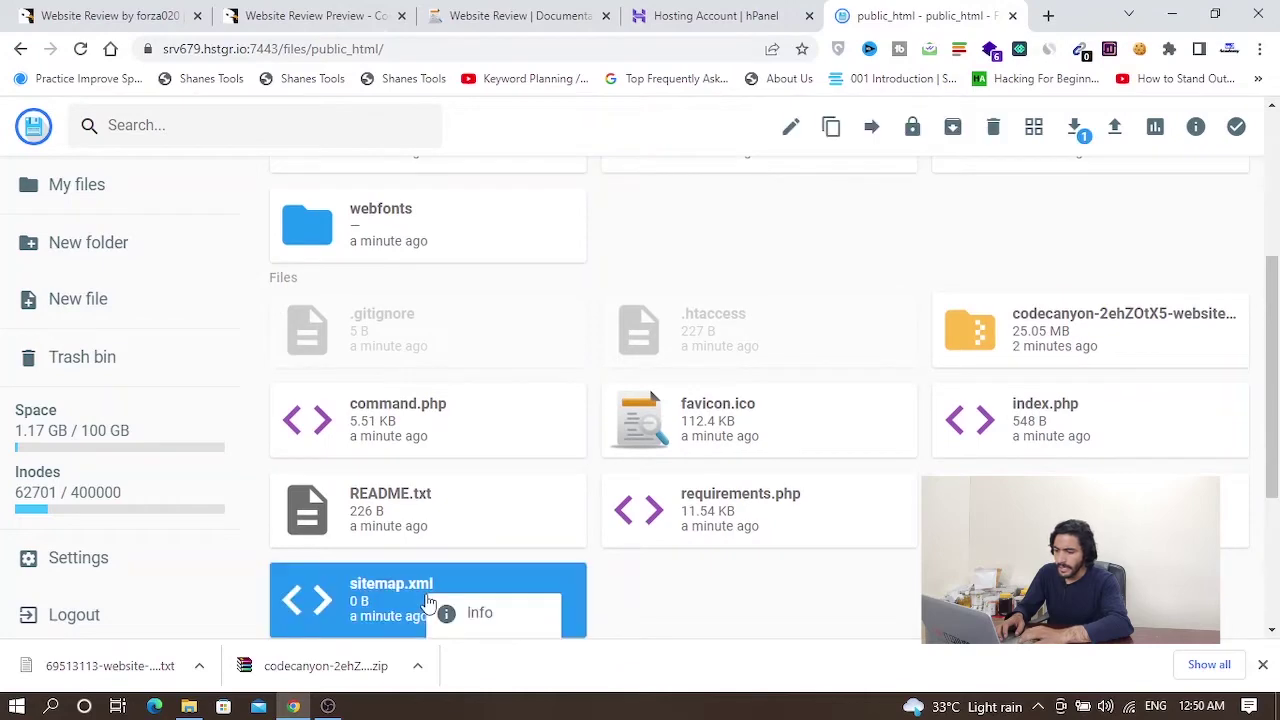
scroll(1273, 262, up, 3)
scroll(1273, 262, down, 4)
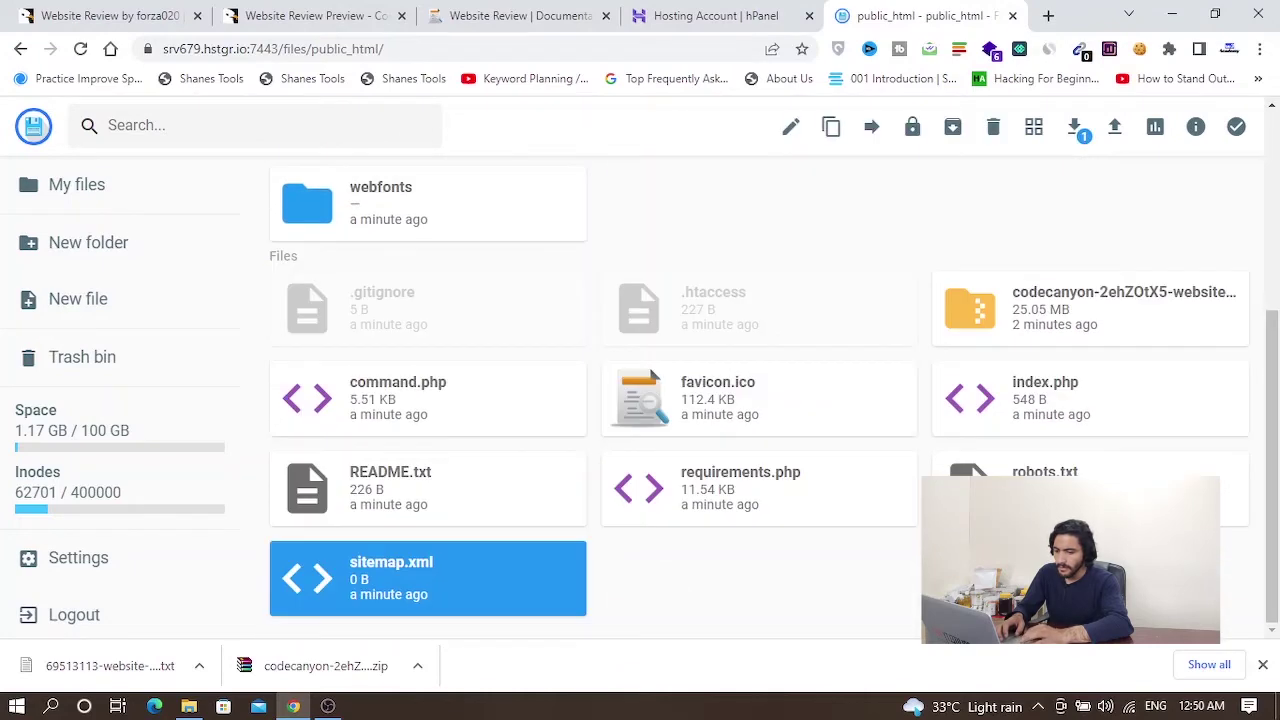
click(1263, 665)
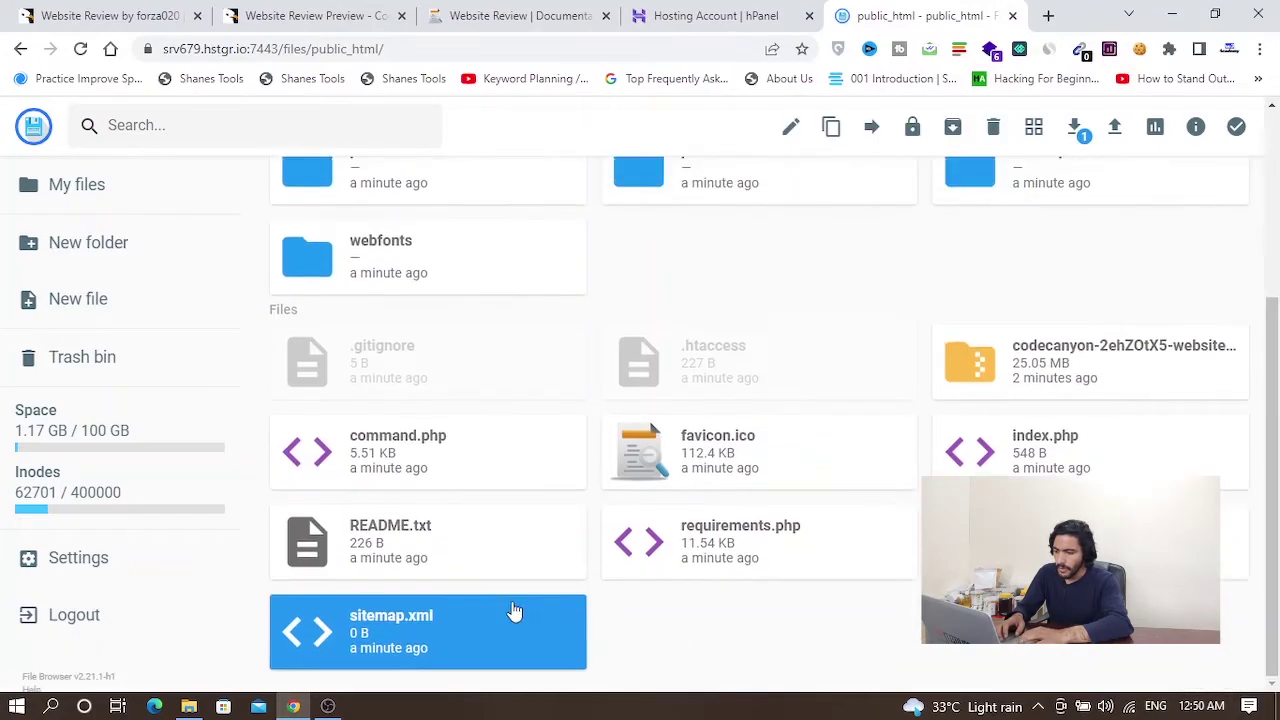
right_click(500, 615)
scroll(500, 600, down, 1)
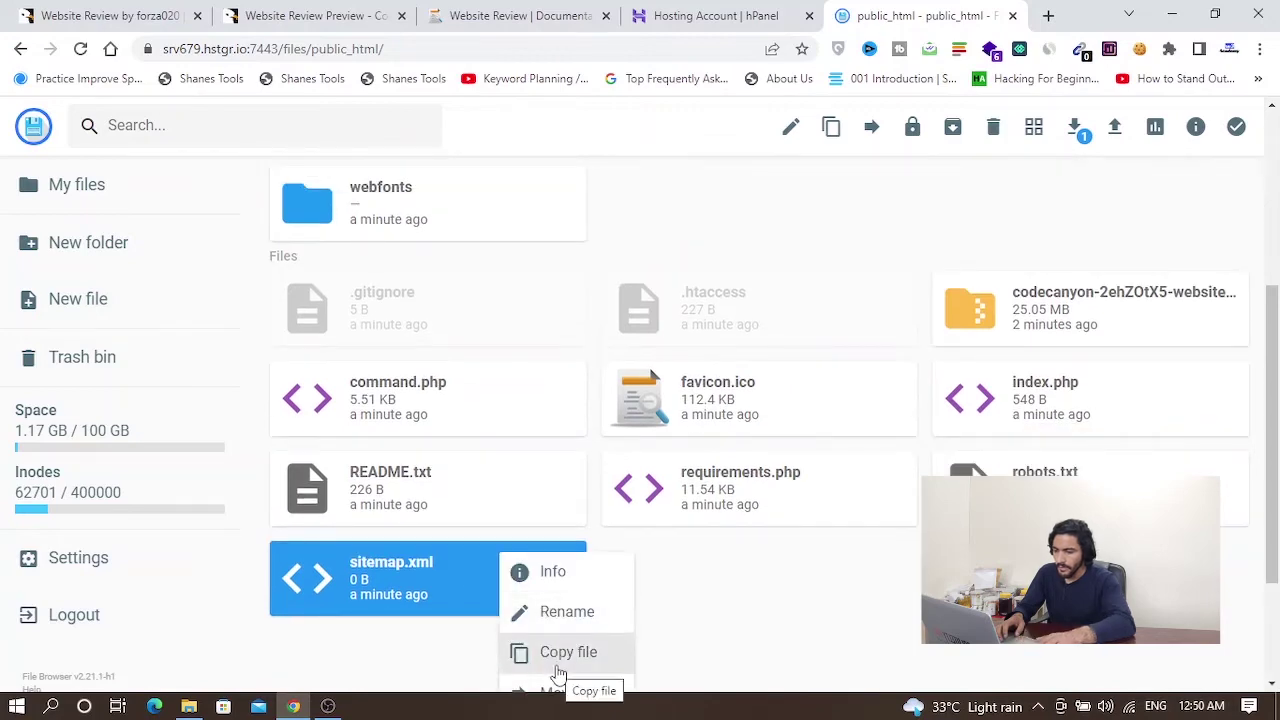
scroll(558, 675, down, 1)
scroll(558, 675, down, 1)
click(540, 635)
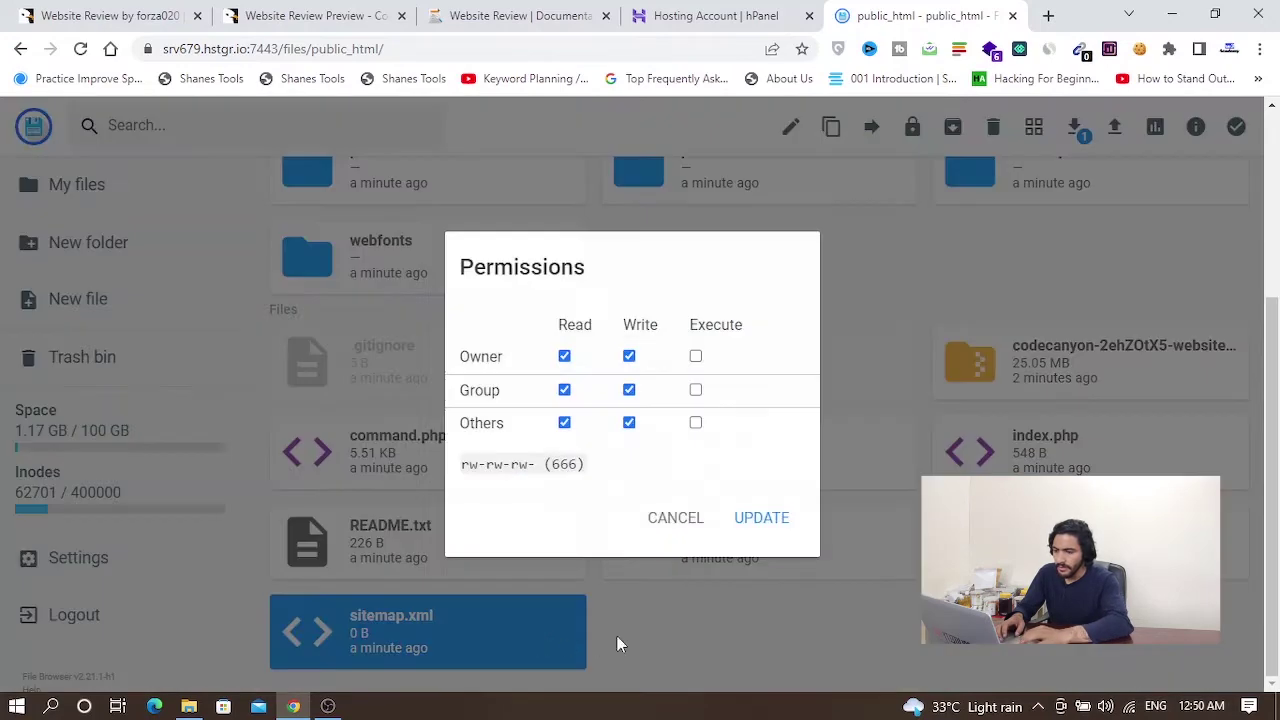
click(757, 517)
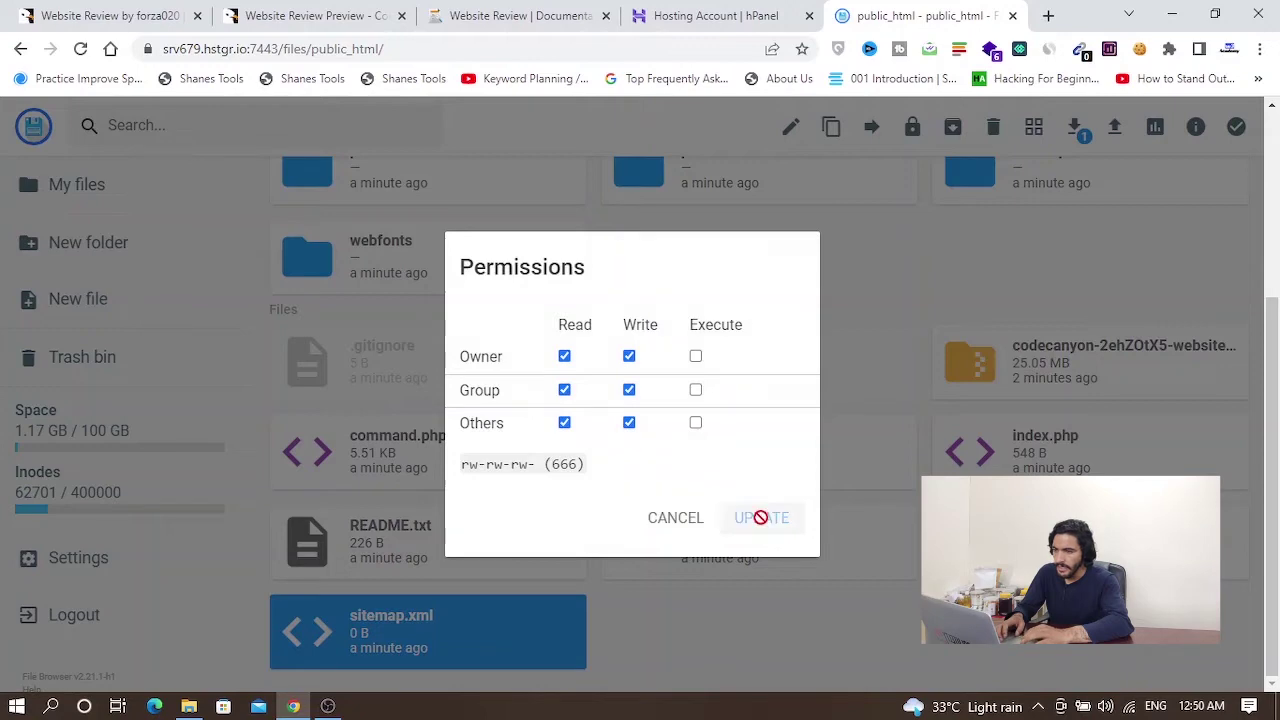
Grant group write access so the pdf folder has 777 permissions
click(508, 12)
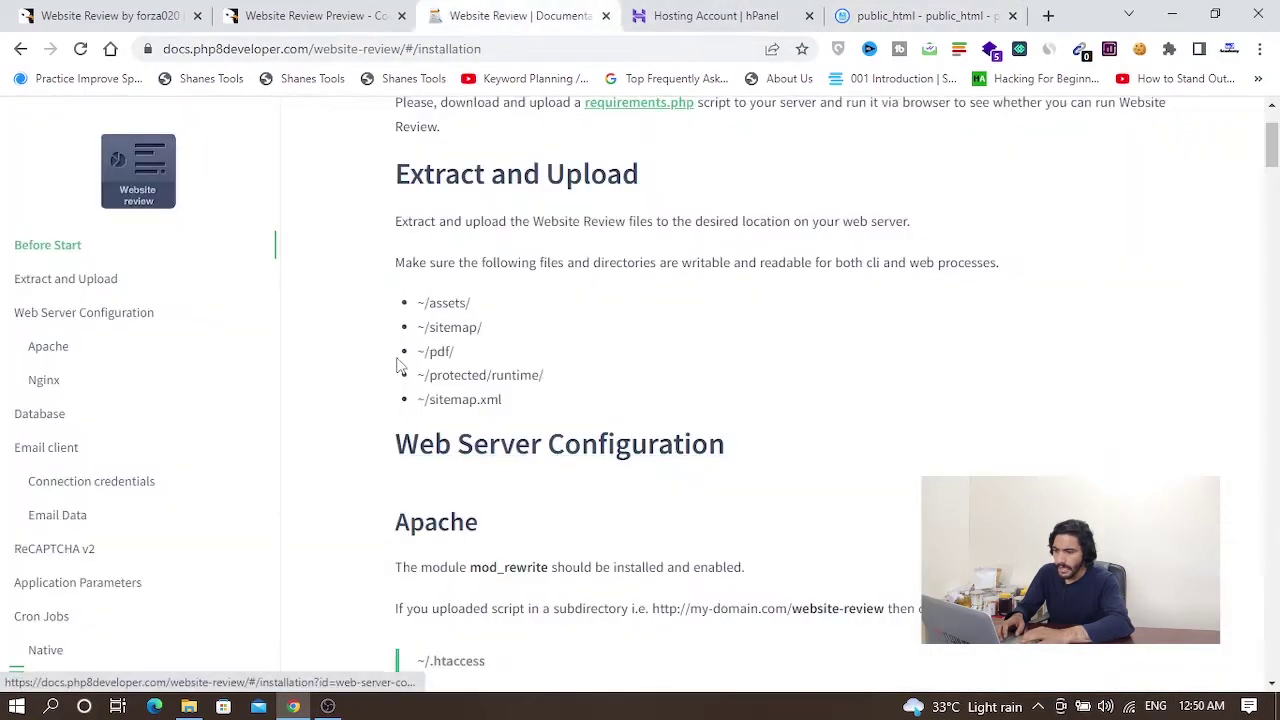
click(928, 15)
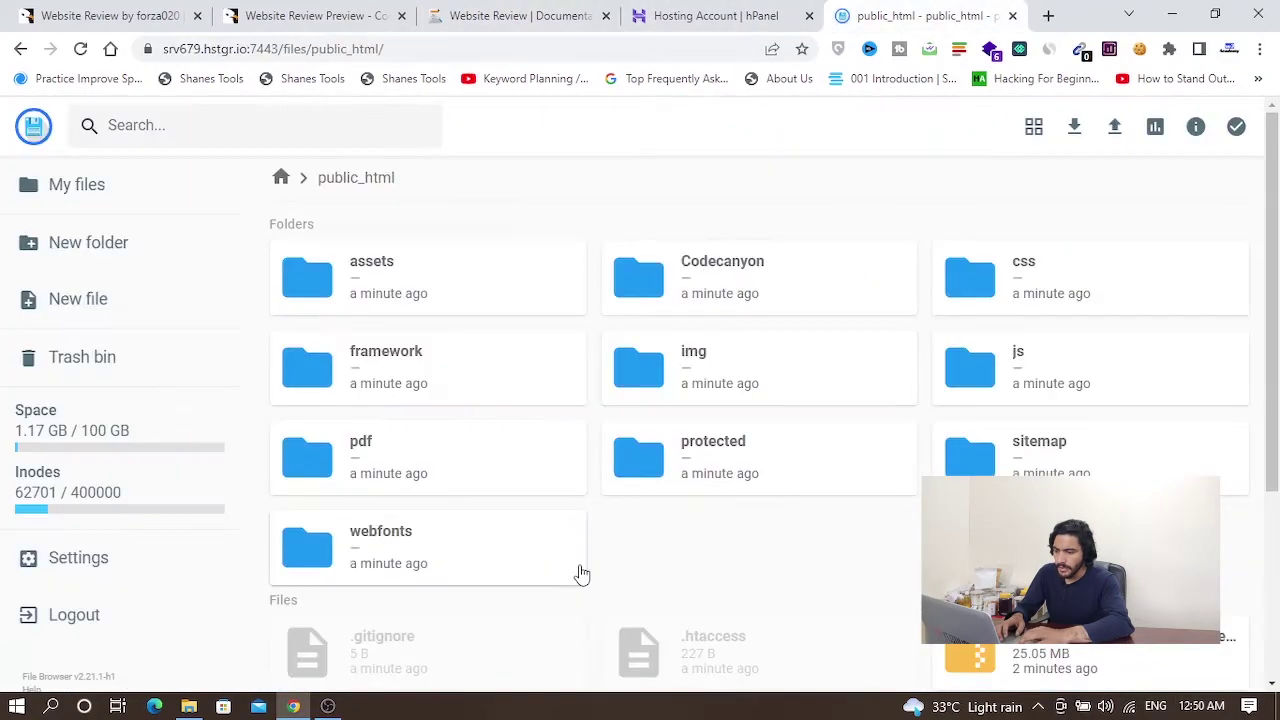
right_click(390, 455)
click(445, 632)
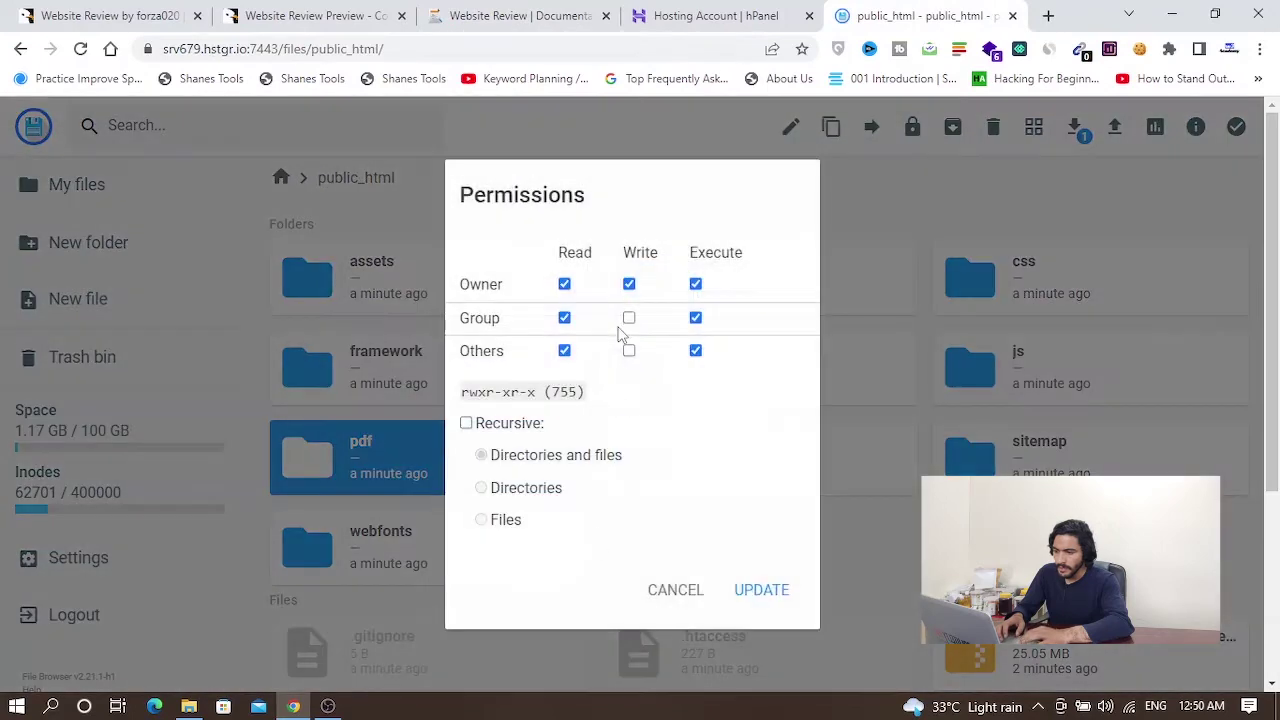
click(628, 319)
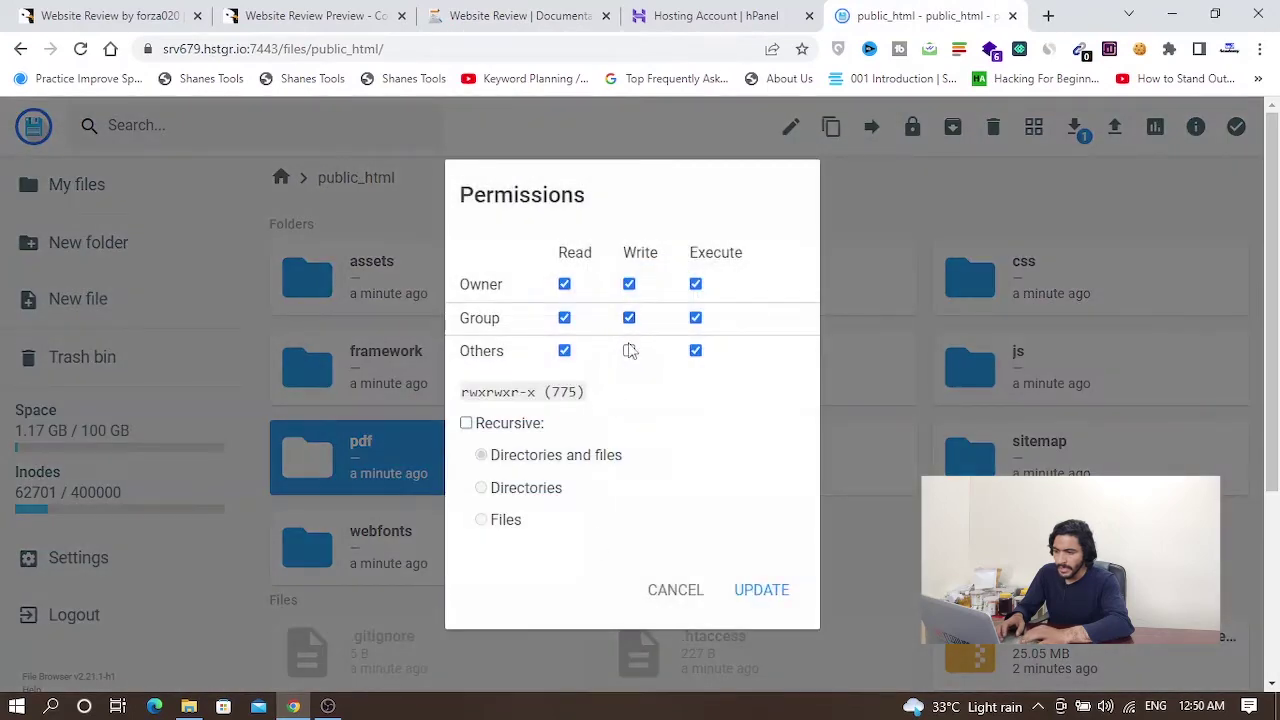
click(752, 590)
click(520, 15)
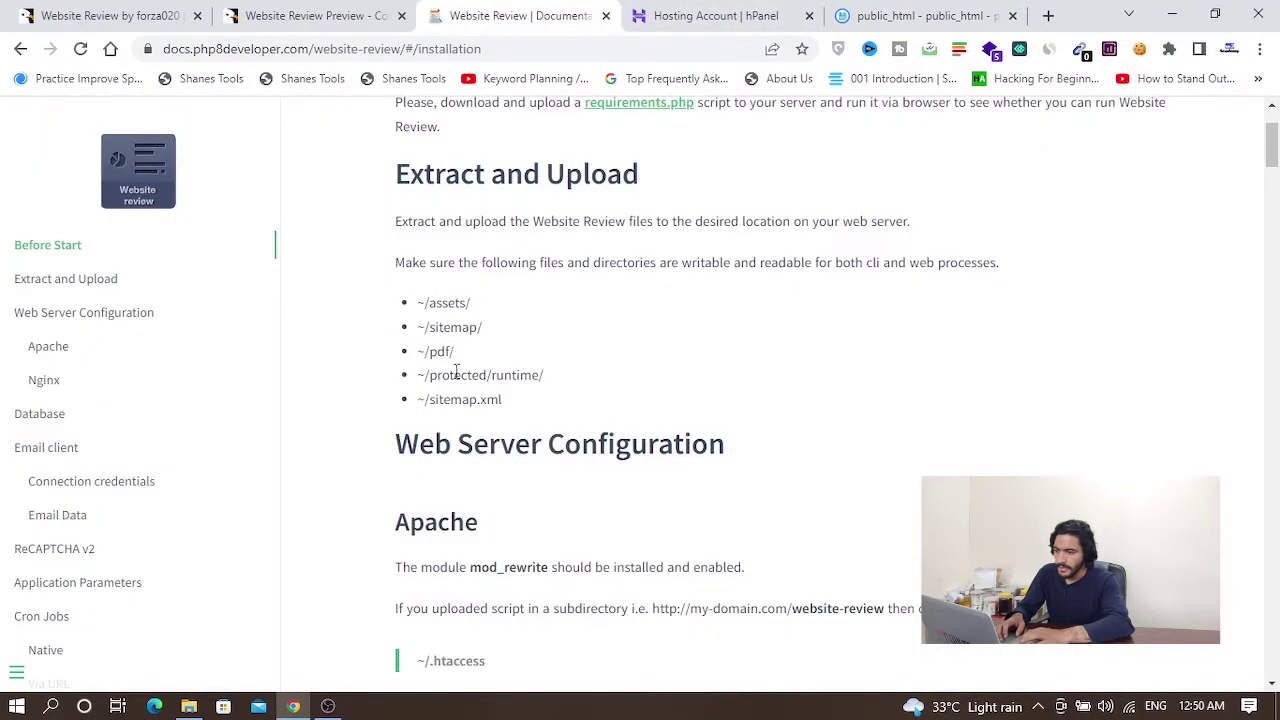
click(920, 15)
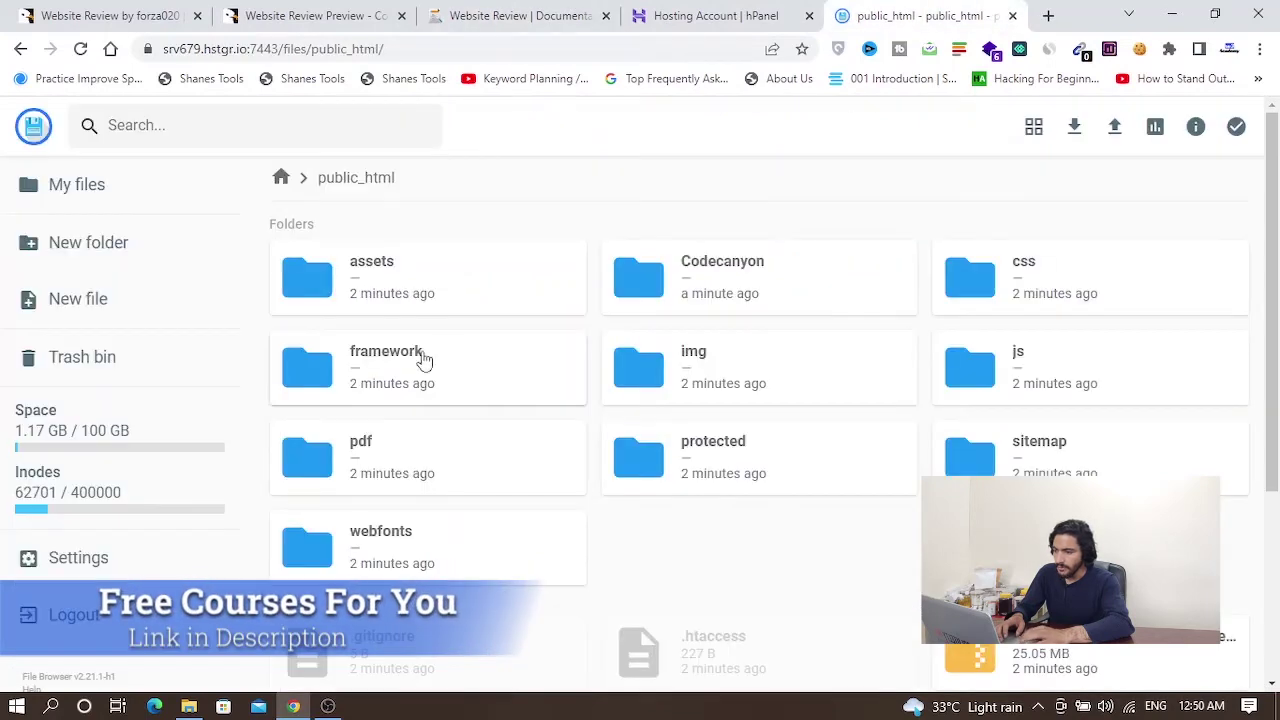
Save write permissions on the protected/runtime folder
double_click(689, 471)
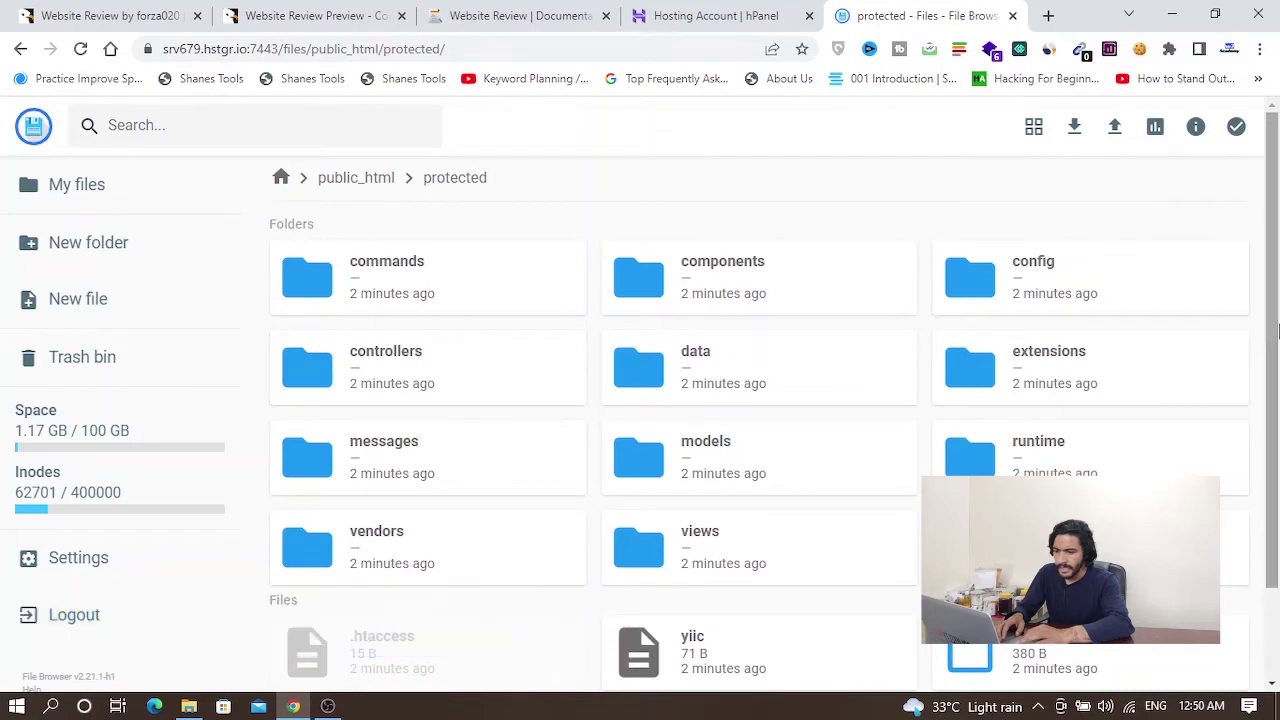
scroll(1211, 434, down, 2)
right_click(1032, 352)
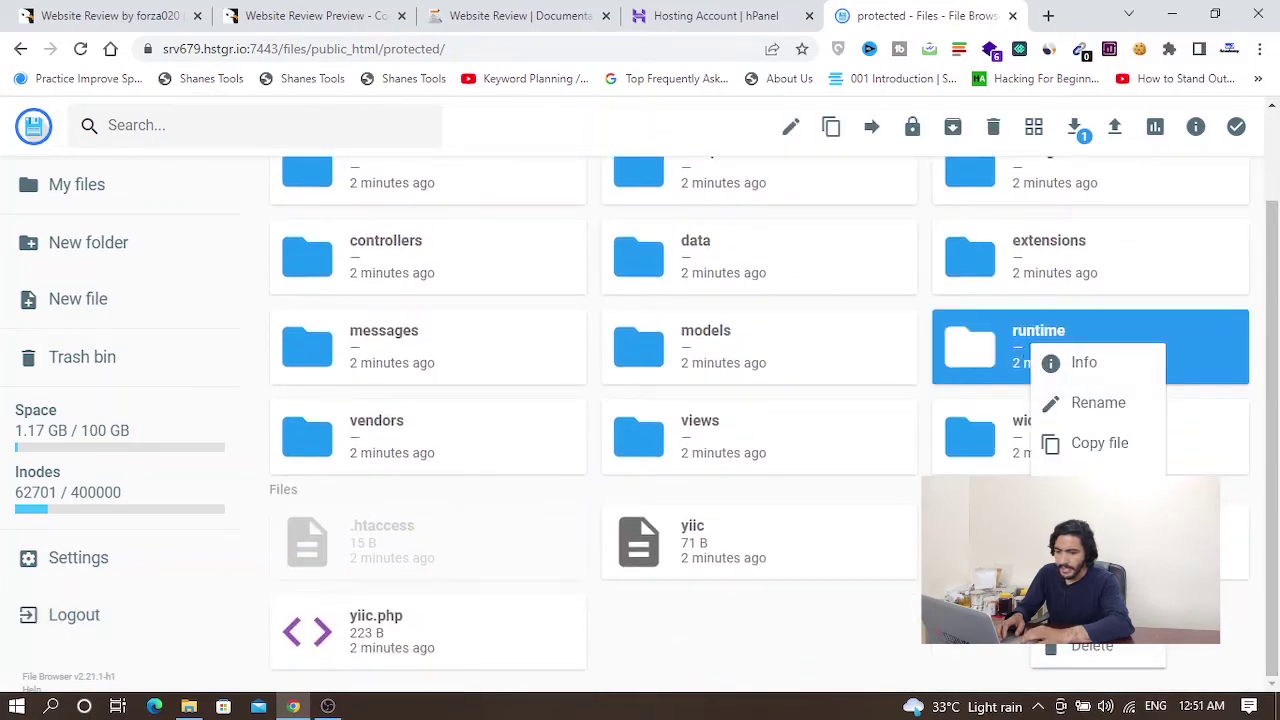
click(1045, 523)
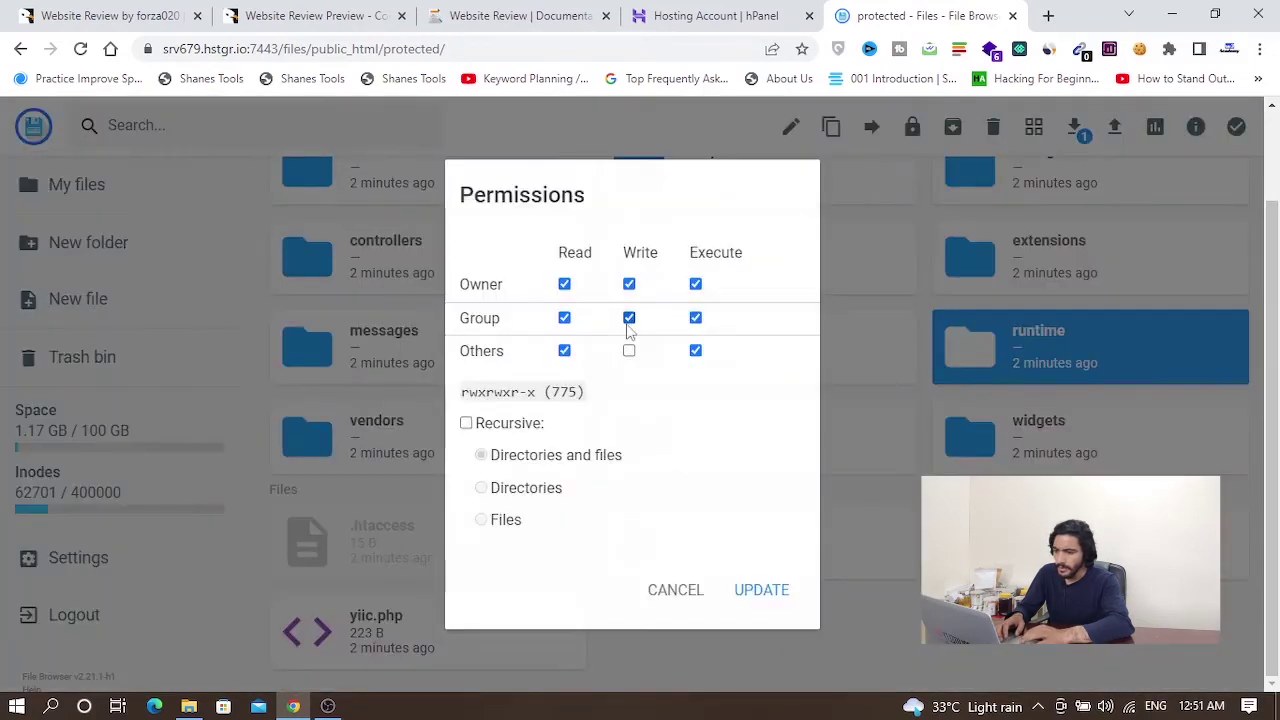
click(747, 591)
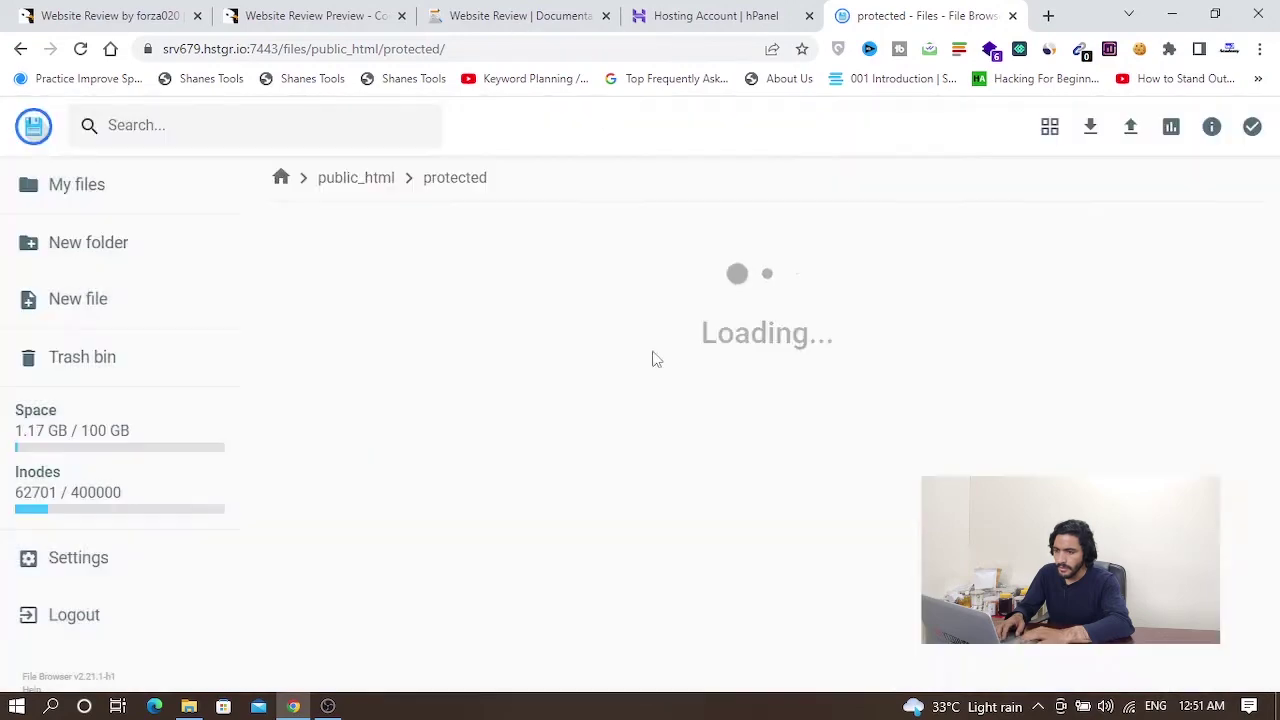
After checking the docs, update the sitemap folder's permissions back in public_html
key(ctrl+3)
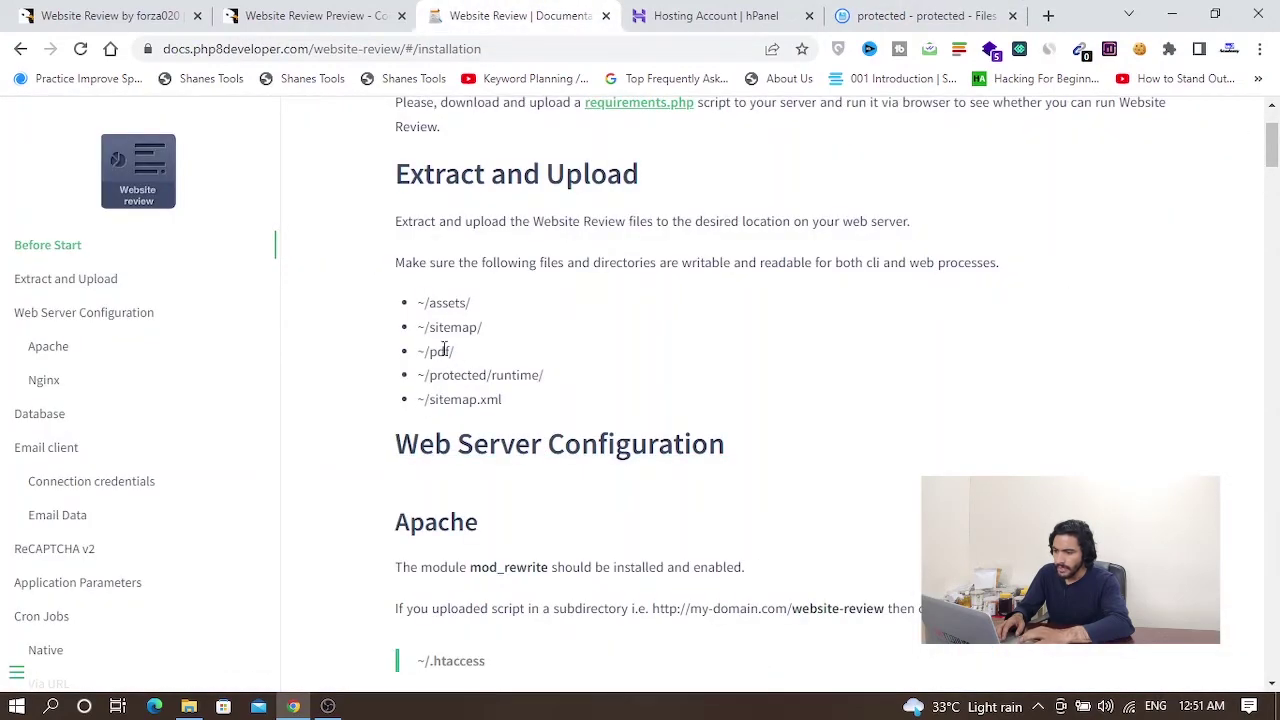
key(ctrl+5)
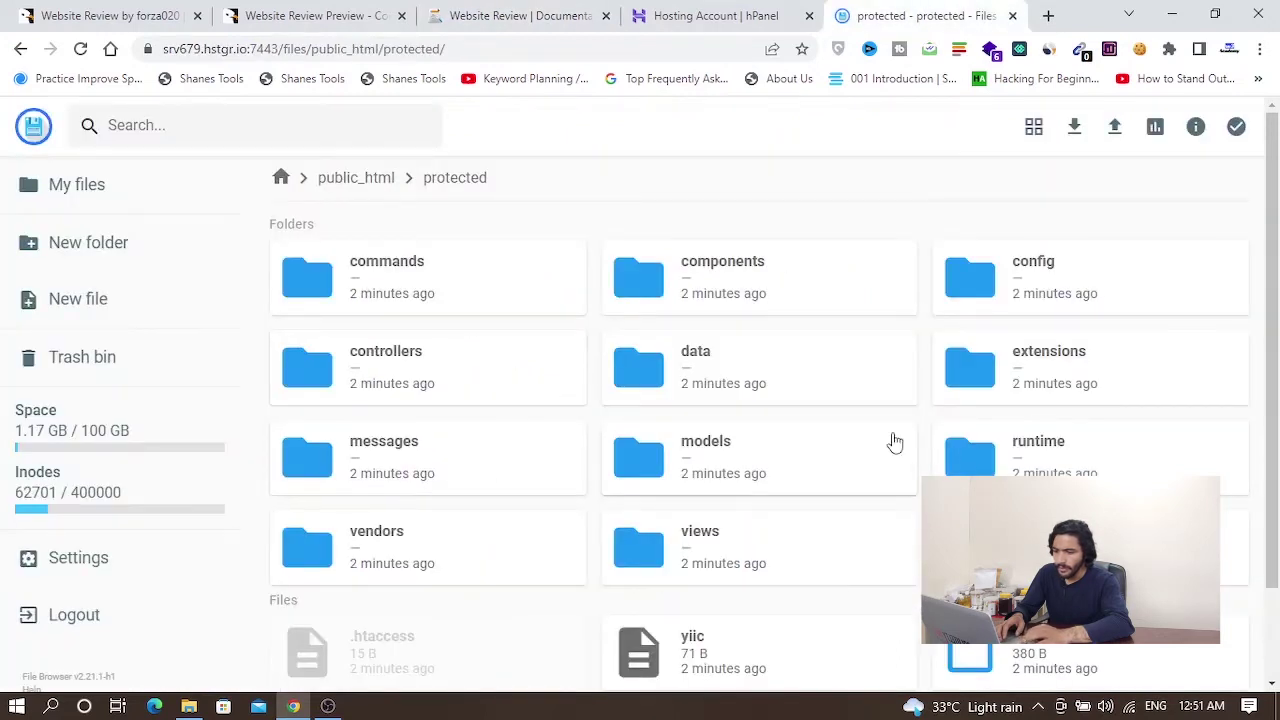
mouse_move(1277, 345)
mouse_down()
mouse_move(1277, 460)
mouse_move(1277, 350)
mouse_up()
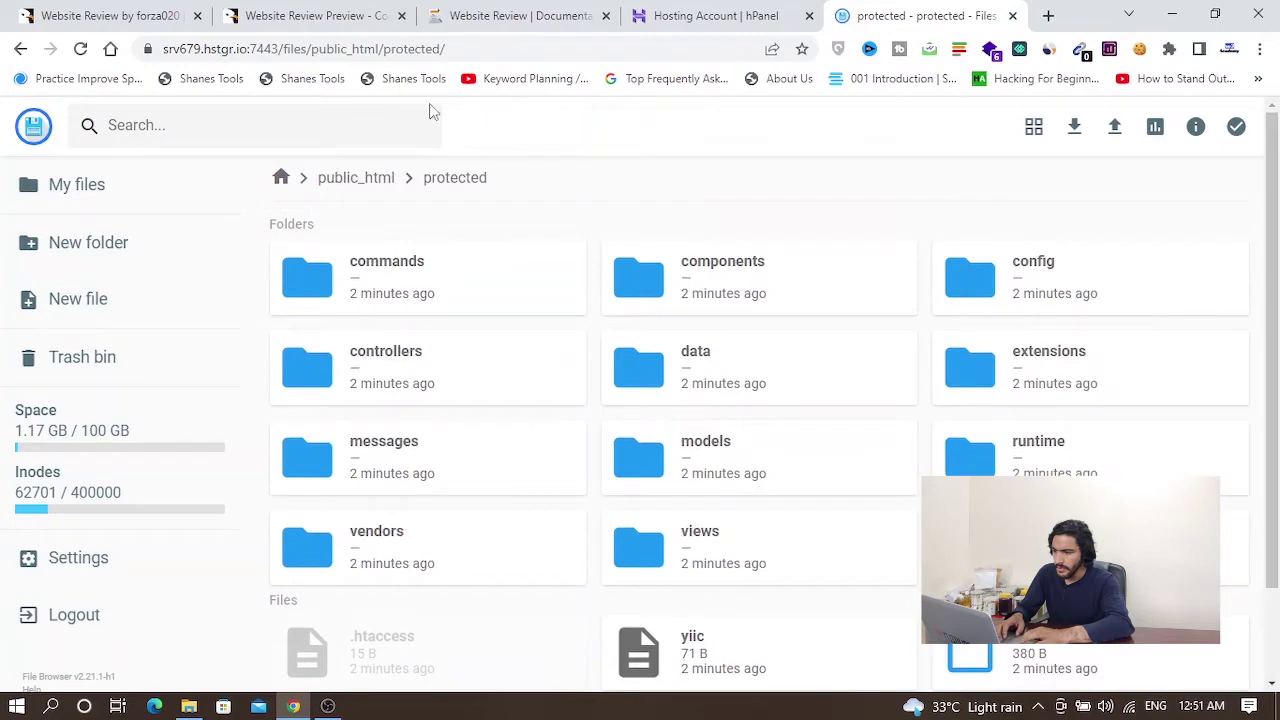
click(355, 178)
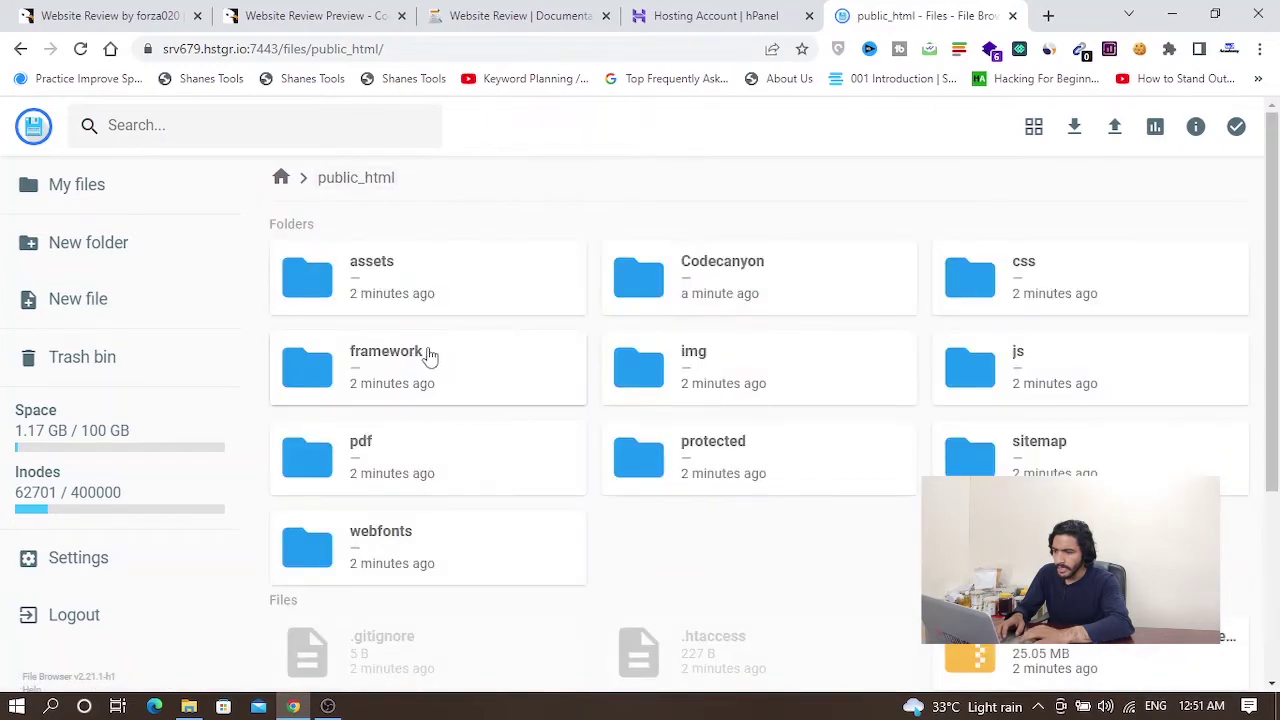
right_click(1005, 460)
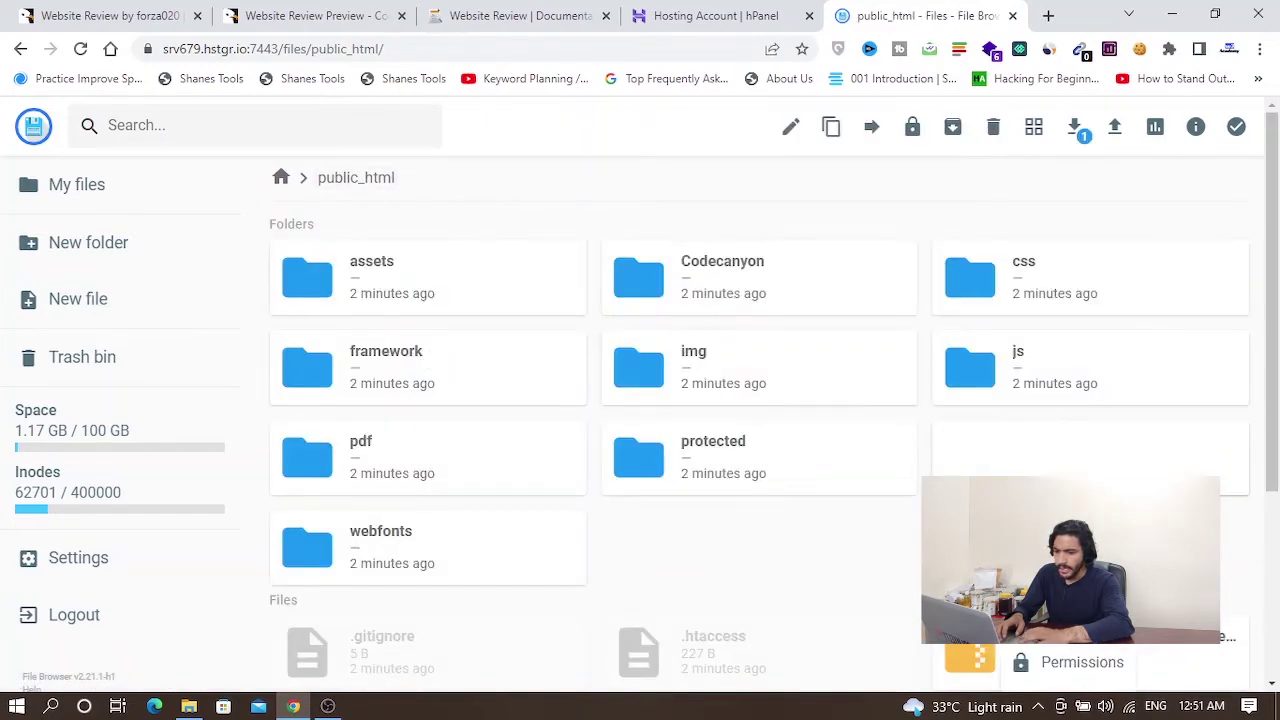
click(1047, 663)
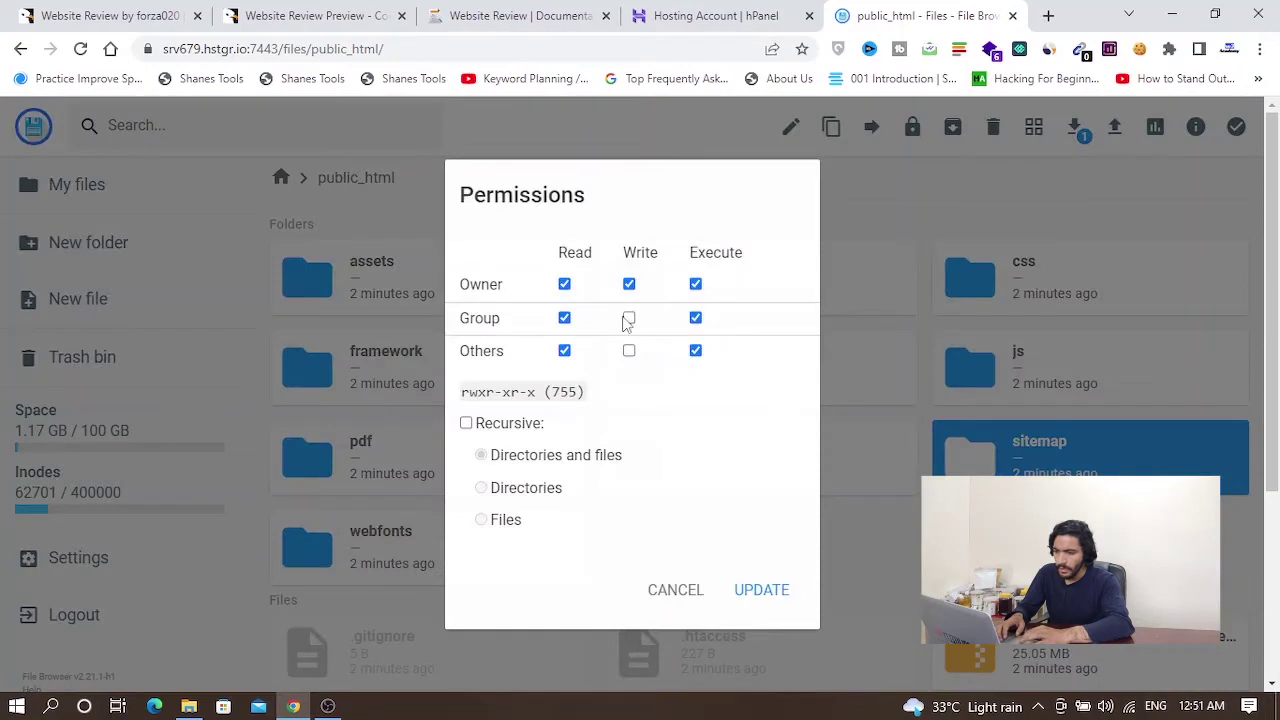
click(762, 590)
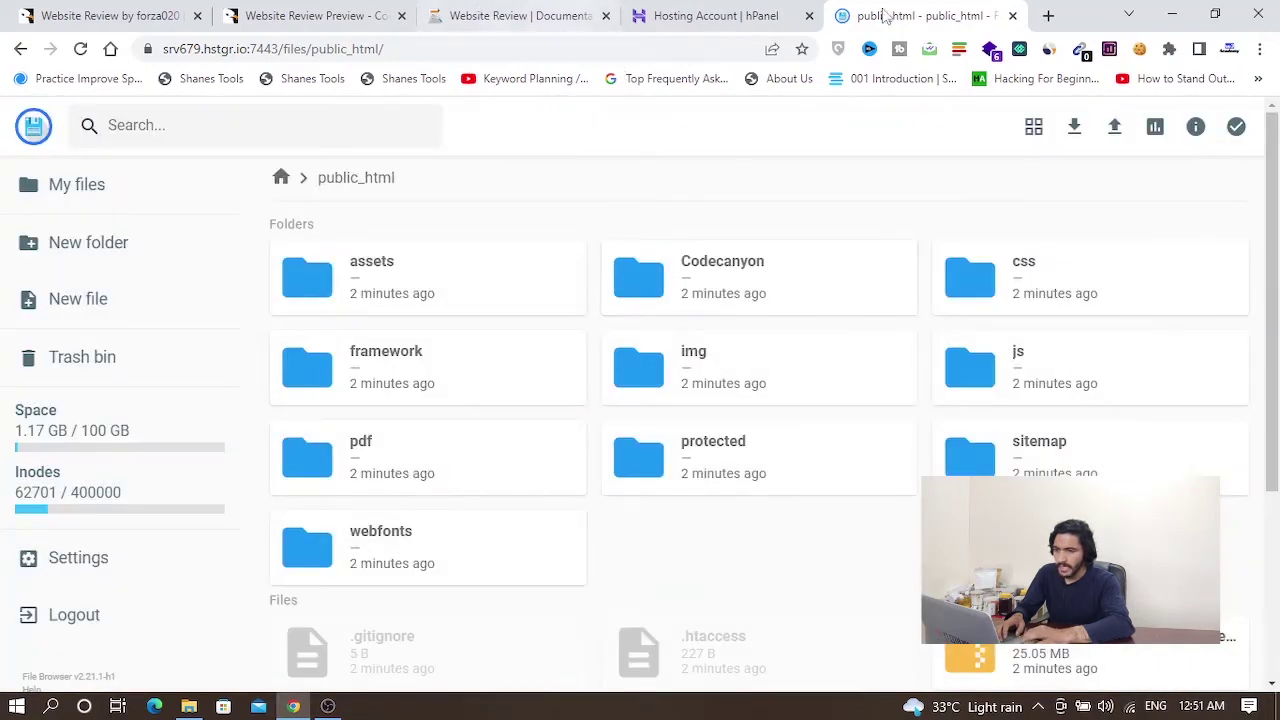
Load freetoolforyou.com in a new Chrome tab
click(1048, 15)
text(free)
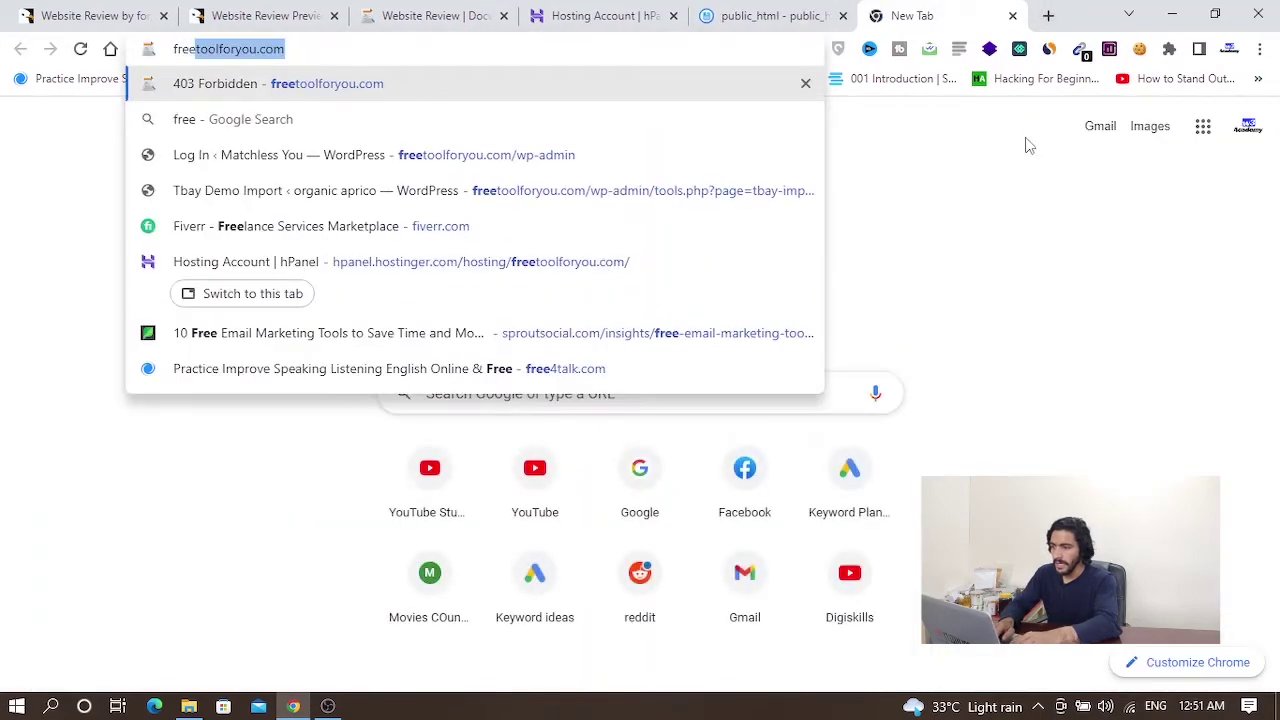
key(Return)
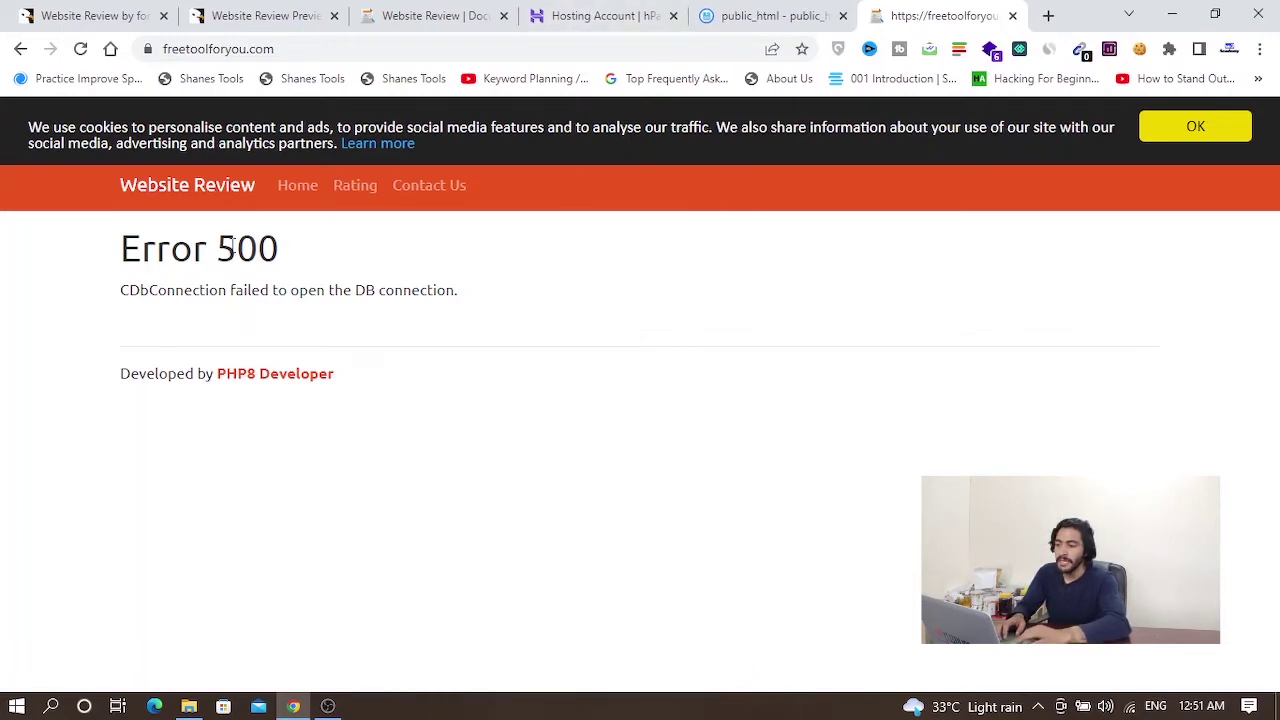
On the MySQL Databases page, submit database Freetool with user admin and a new password
click(590, 15)
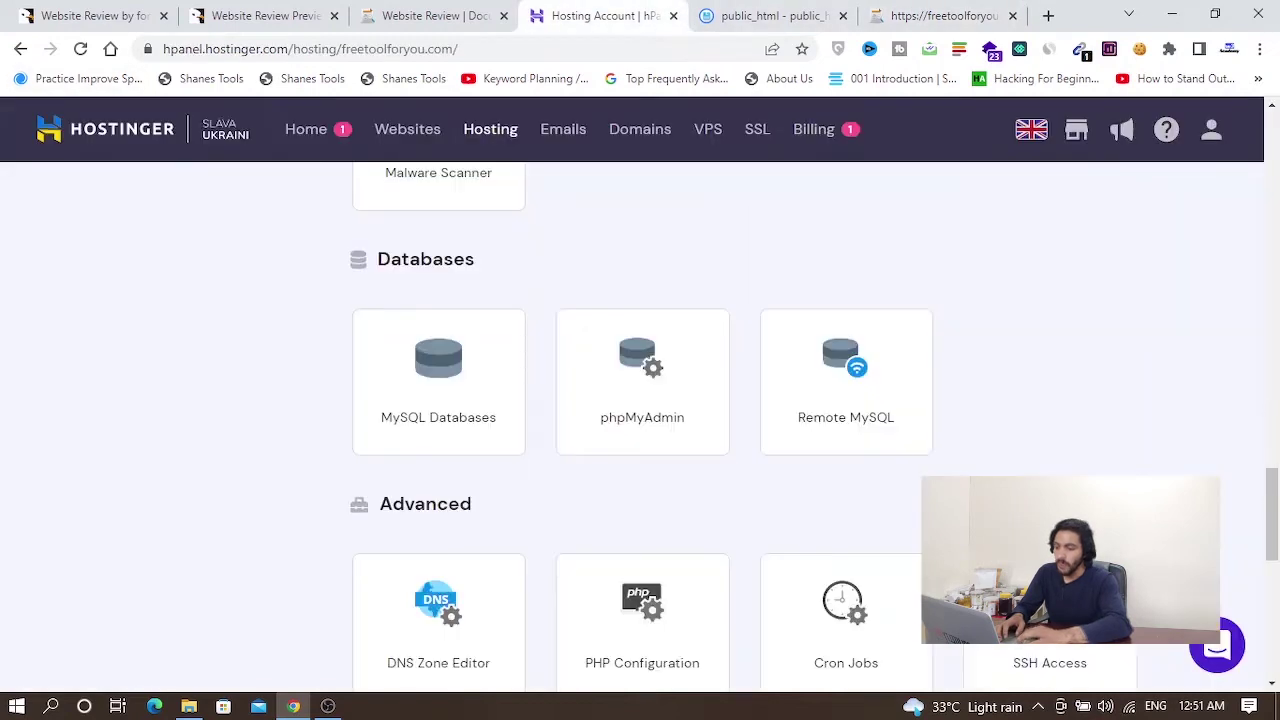
click(445, 372)
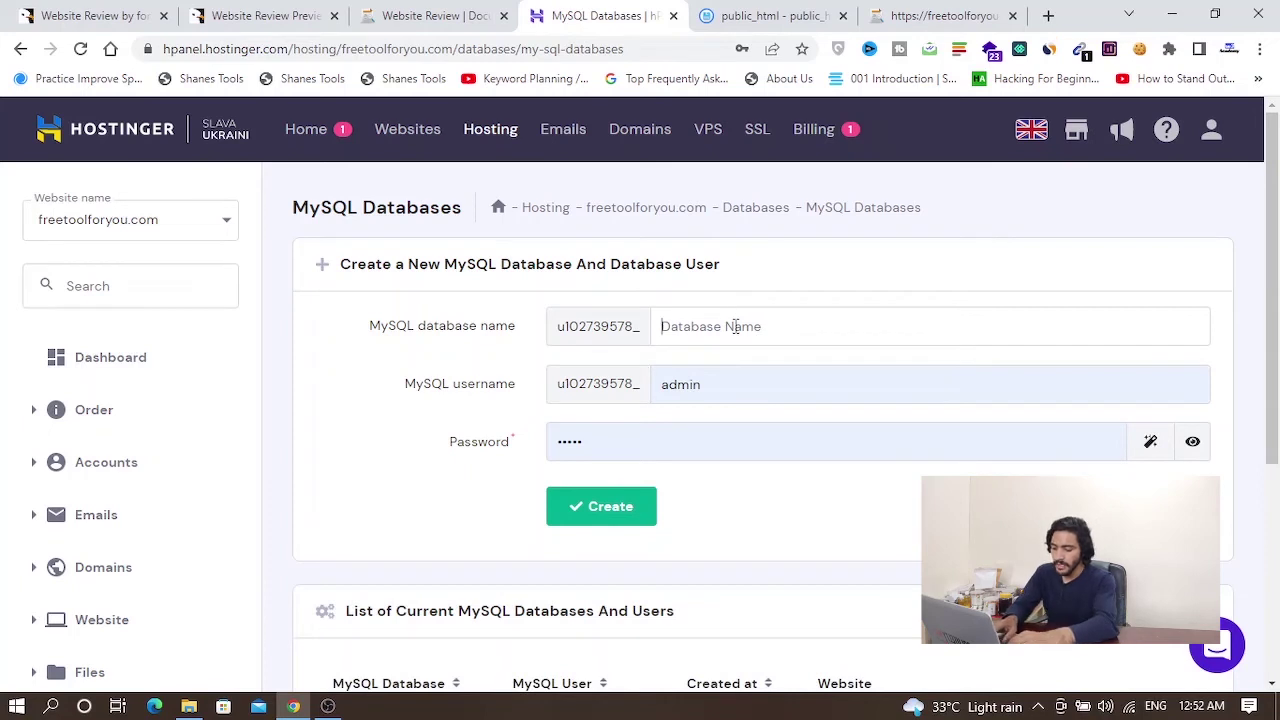
text(WebsiteRev)
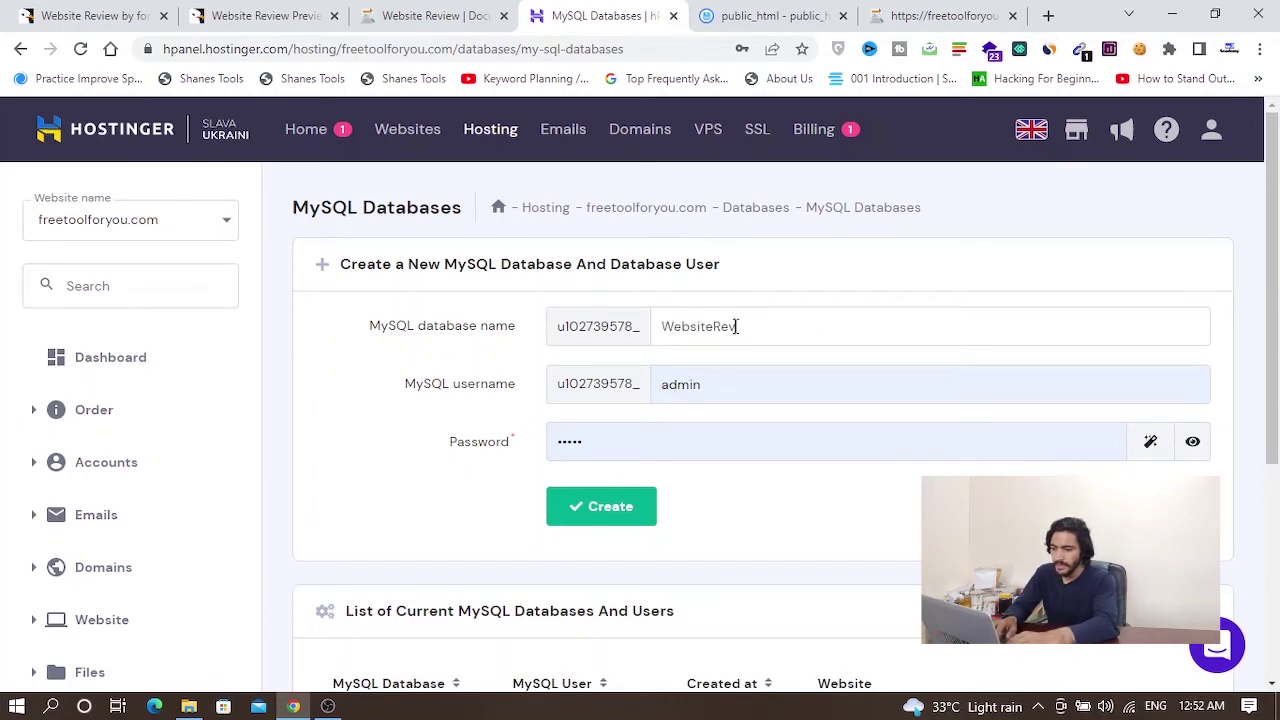
key(BackSpace)
key(BackSpace)
key(BackSpace)
key(BackSpace)
key(BackSpace)
key(BackSpace)
key(BackSpace)
key(BackSpace)
key(BackSpace)
key(BackSpace)
key(BackSpace)
key(BackSpace)
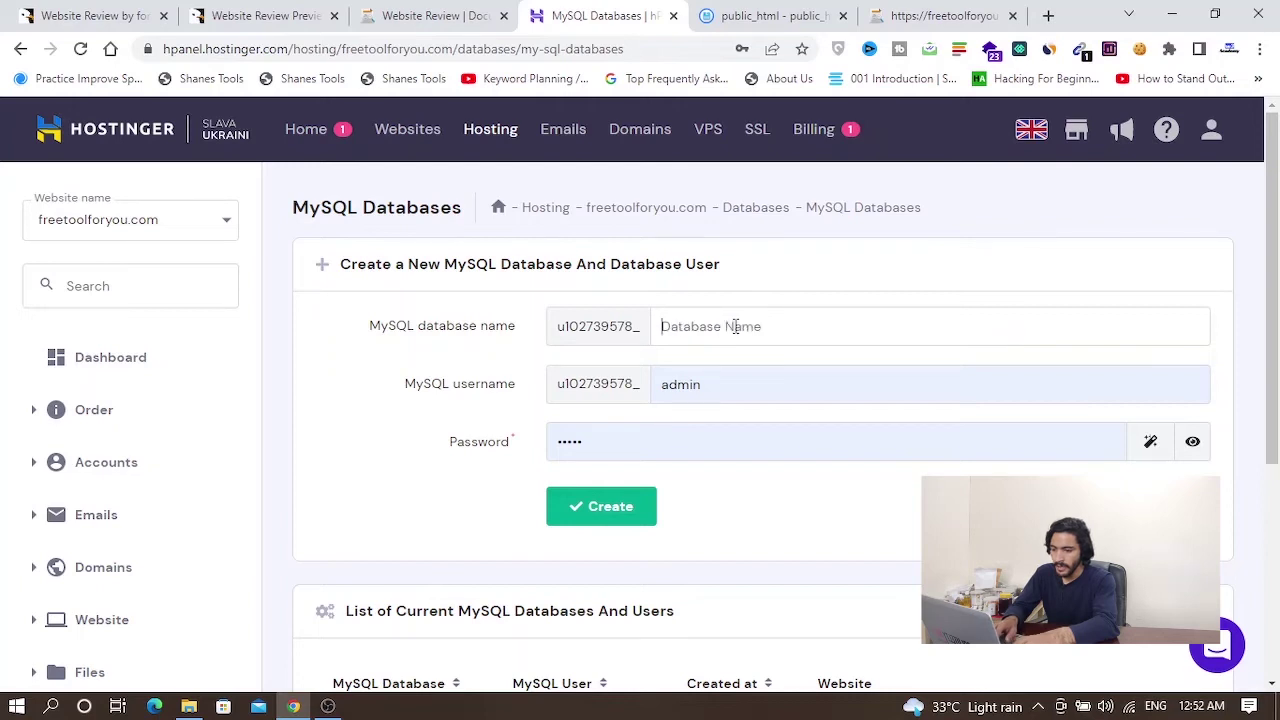
text(Freetool)
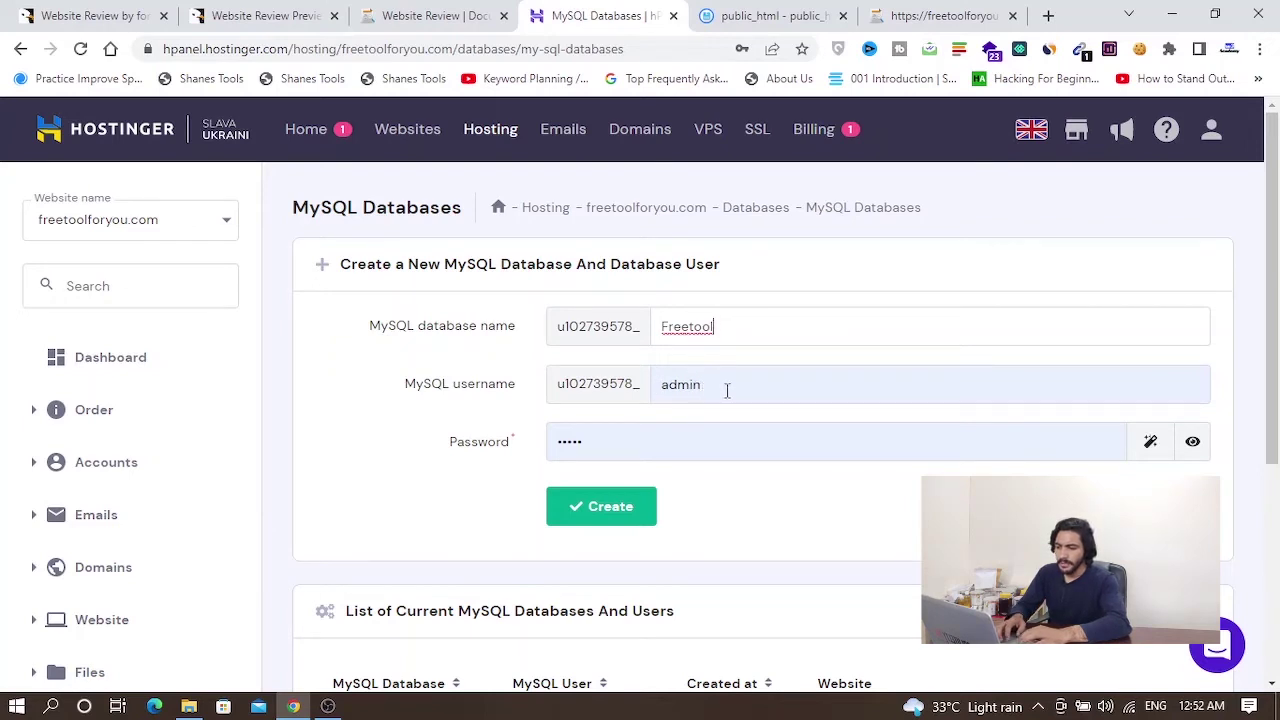
drag(605, 445, 560, 447)
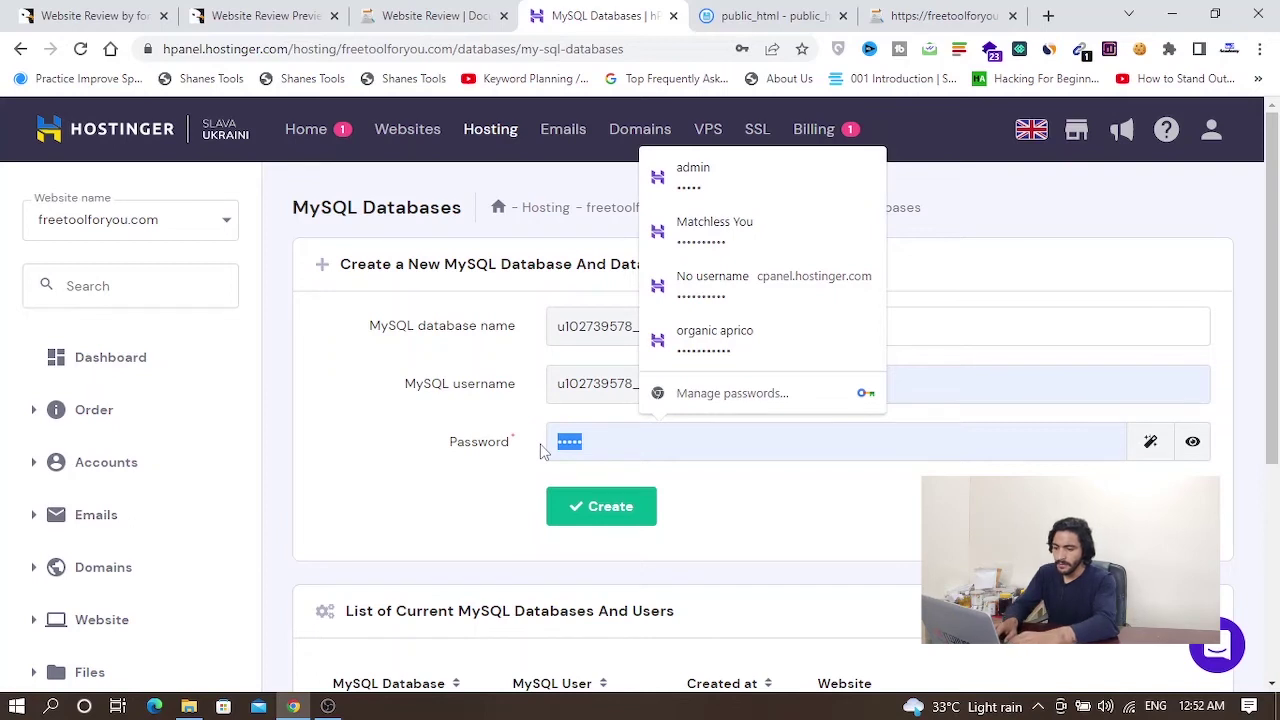
text(admin)
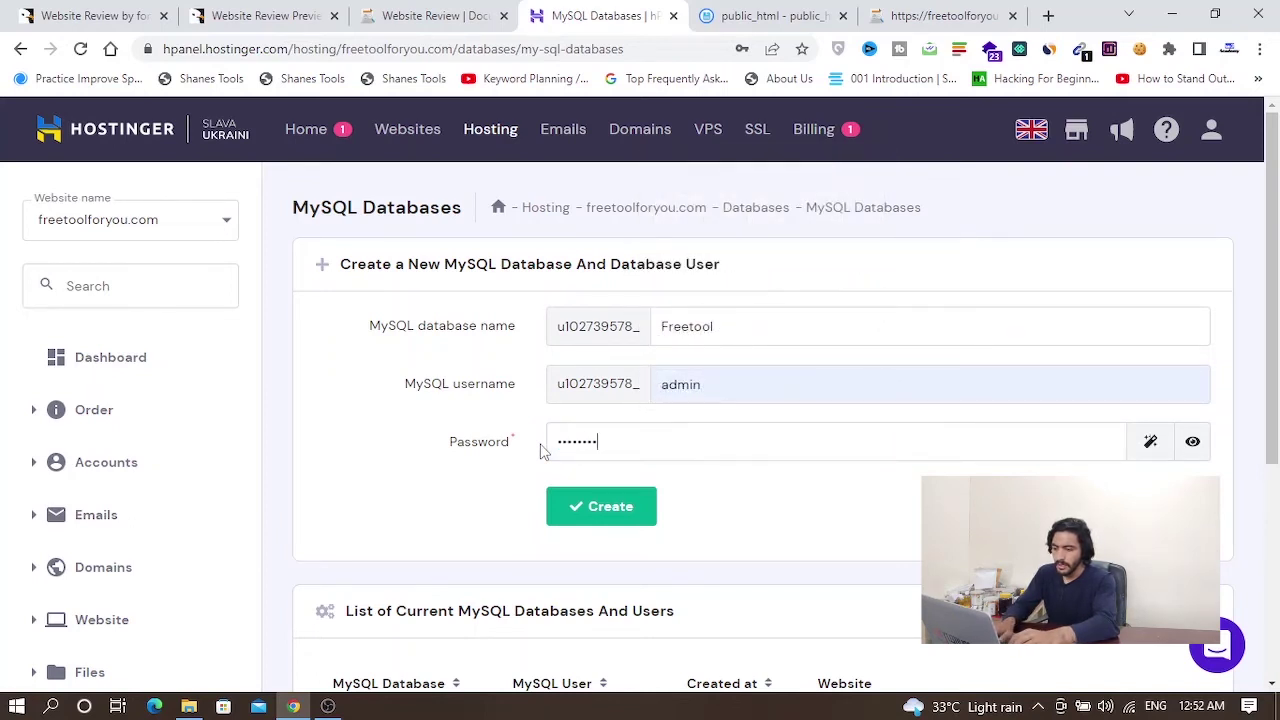
click(578, 508)
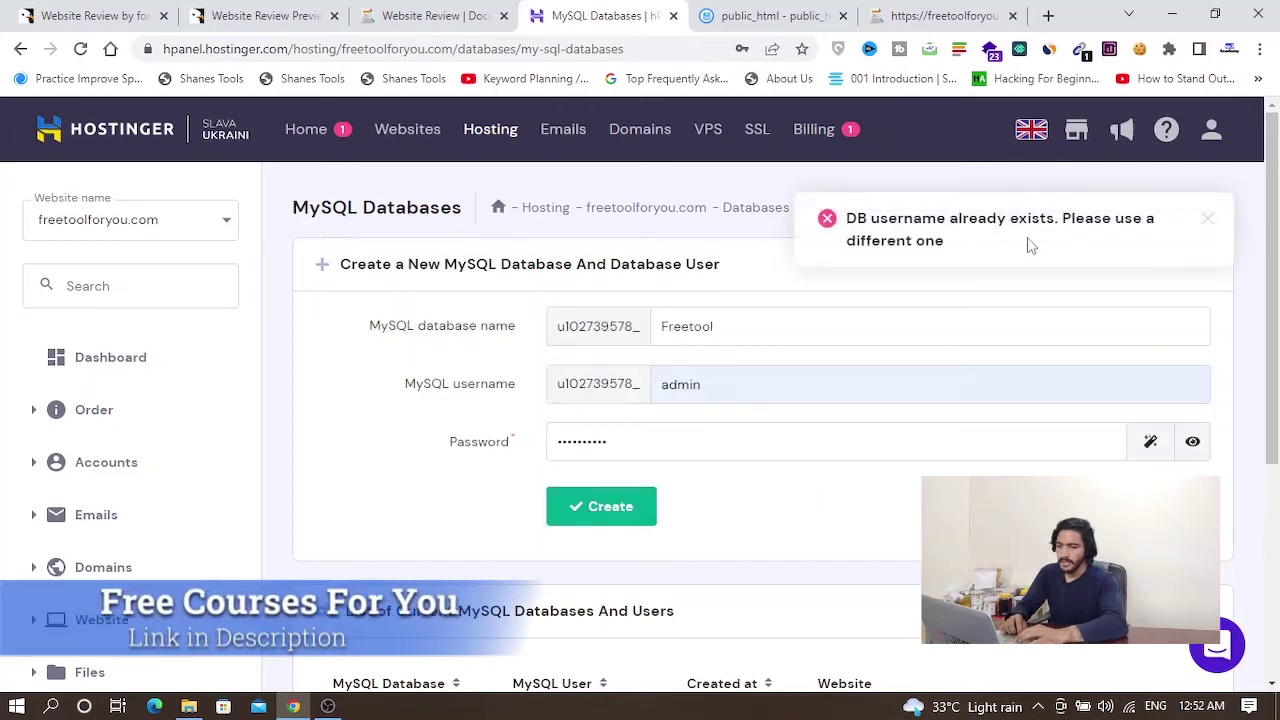
Change the username to admin_freetool, create the Freetool database, and open it in phpMyAdmin
click(737, 386)
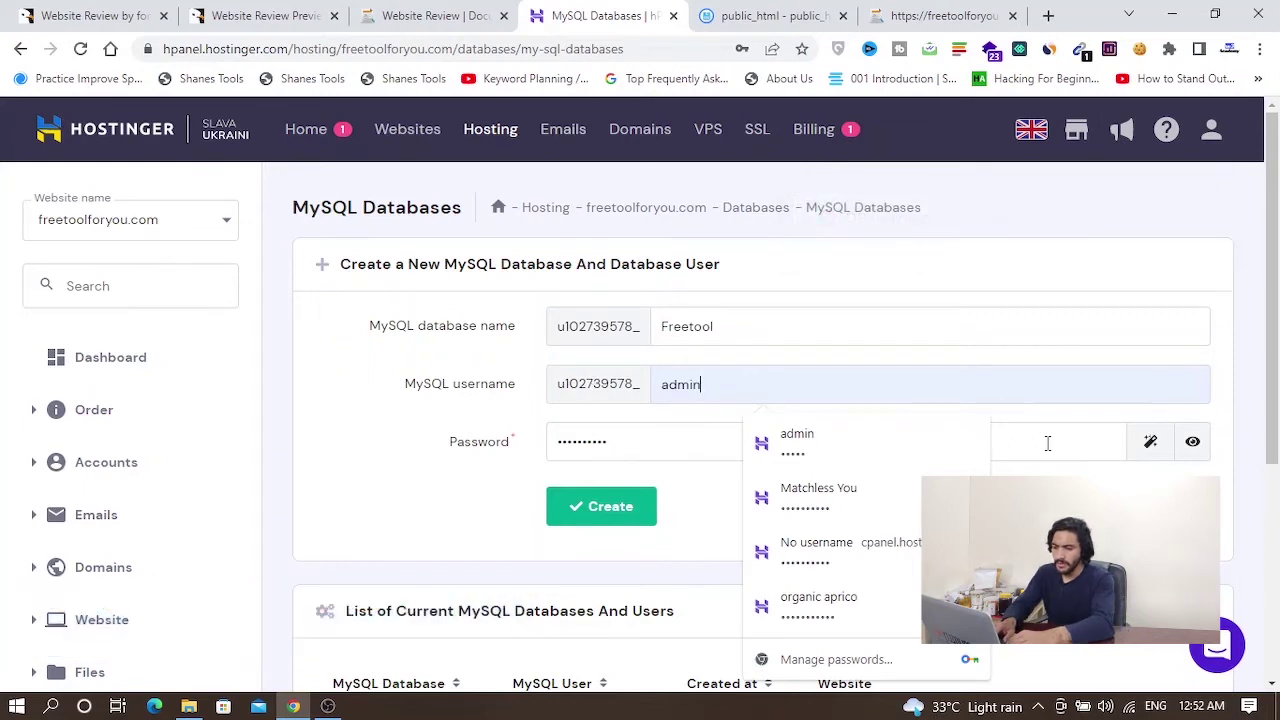
text(F)
key(BackSpace)
key(BackSpace)
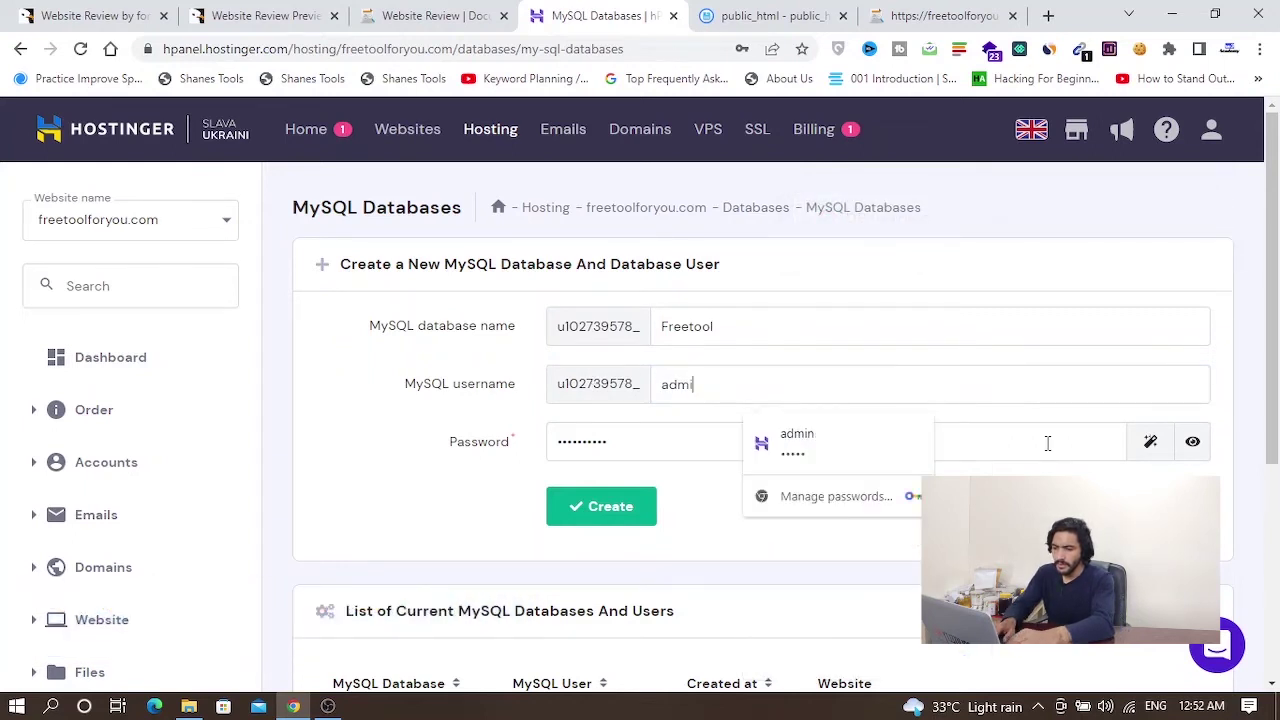
text(n_fre)
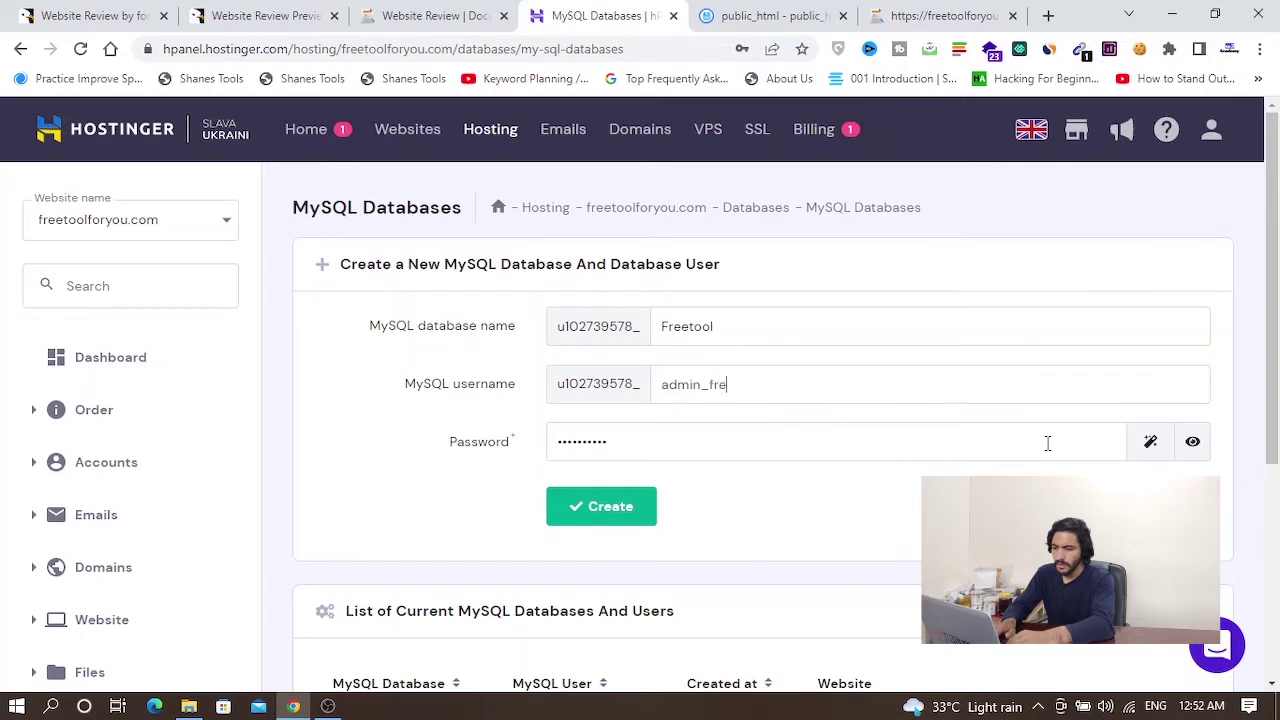
text(etool)
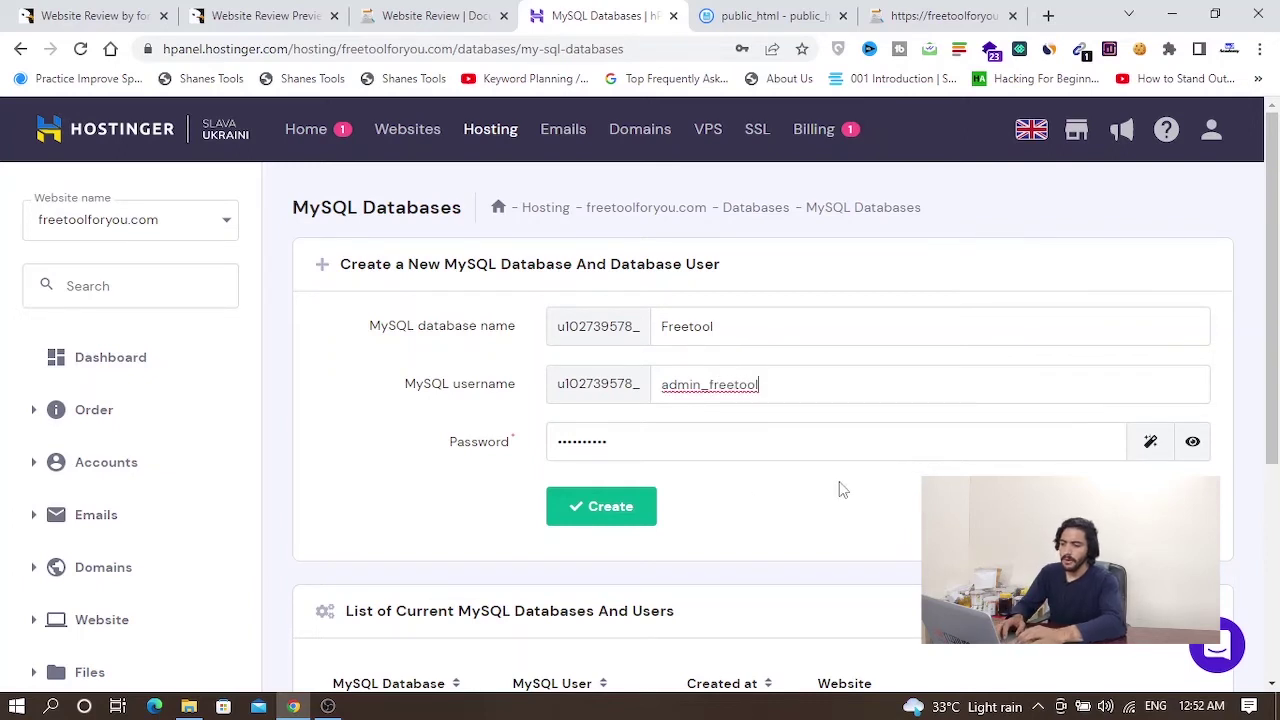
click(601, 510)
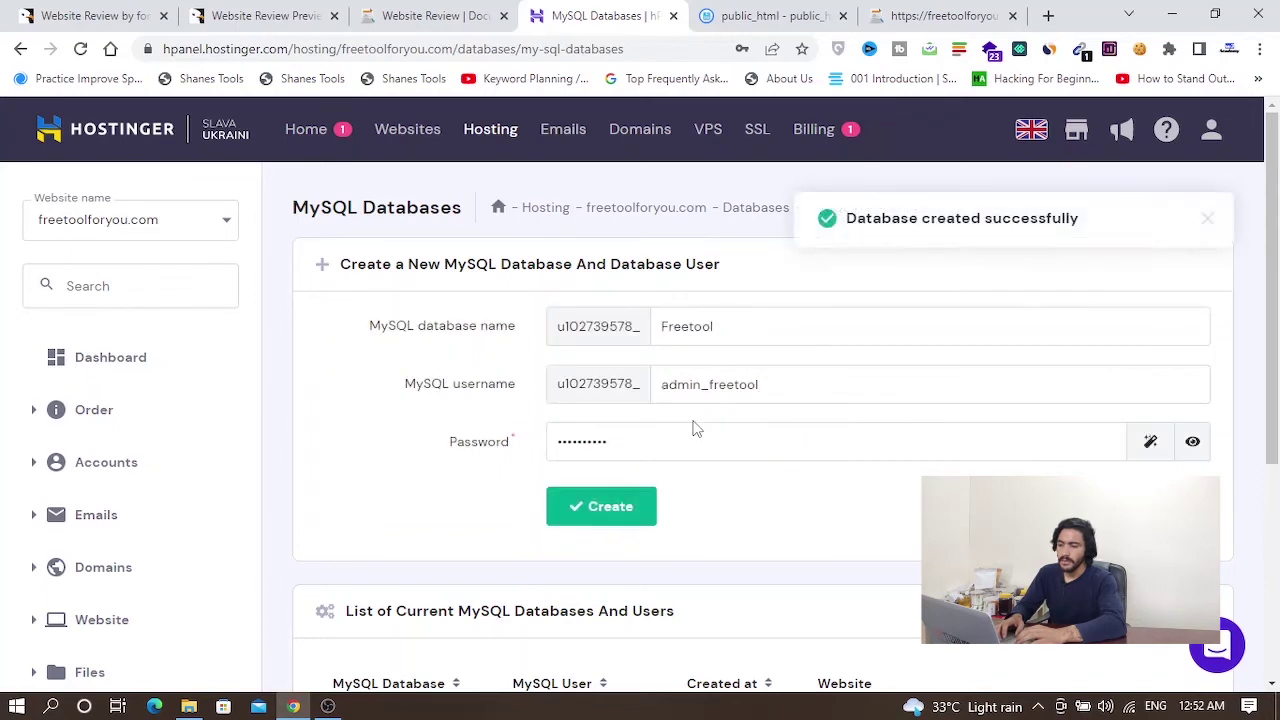
drag(1274, 270, 1278, 520)
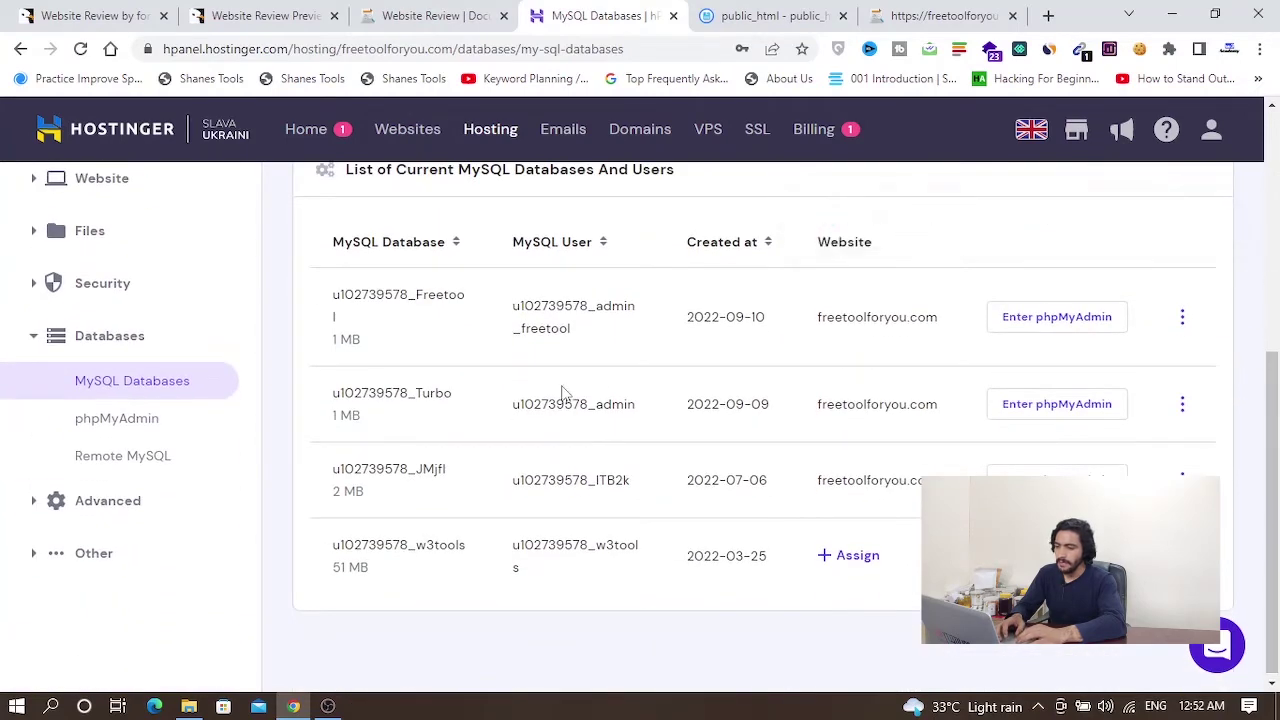
click(1022, 330)
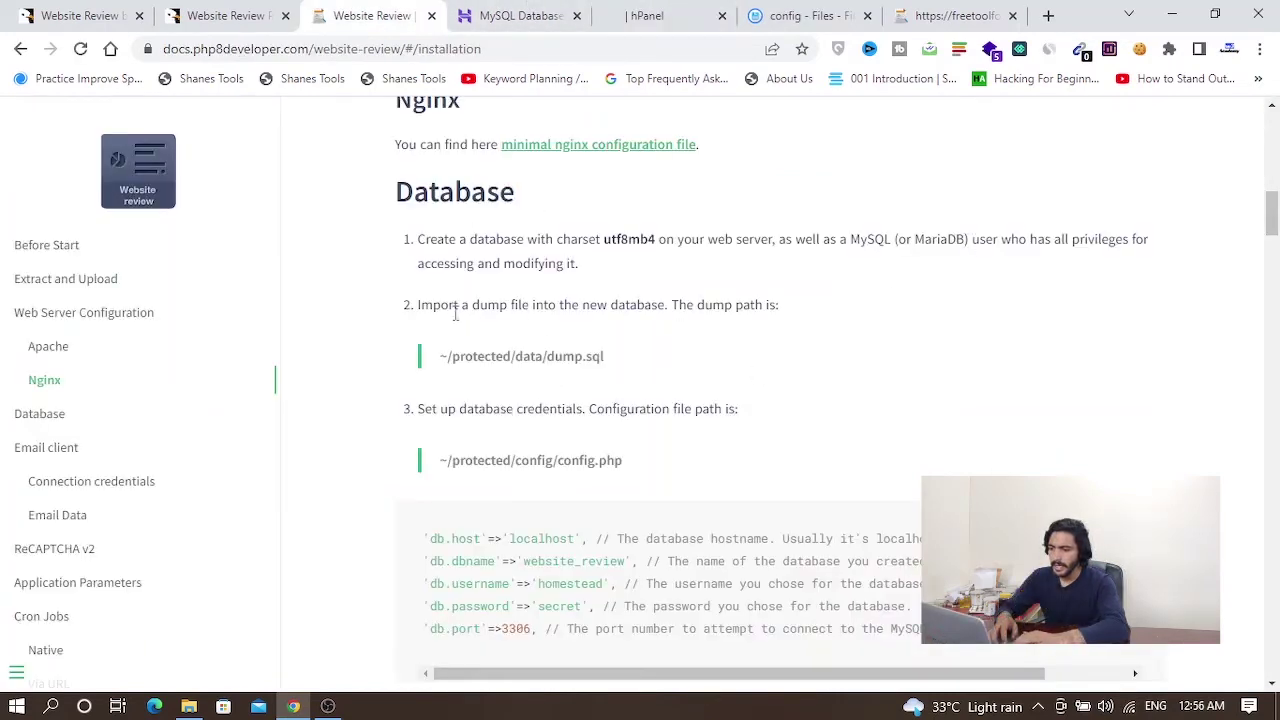
drag(418, 308, 775, 306)
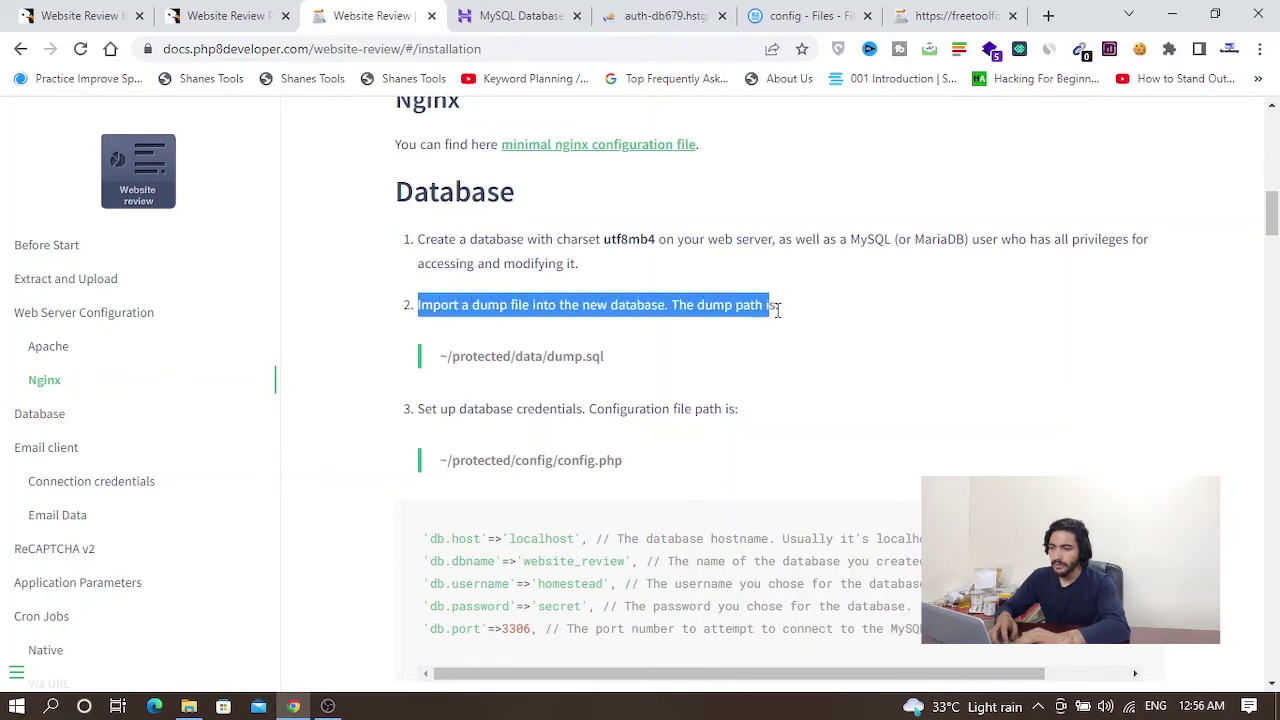
click(778, 308)
drag(443, 360, 617, 363)
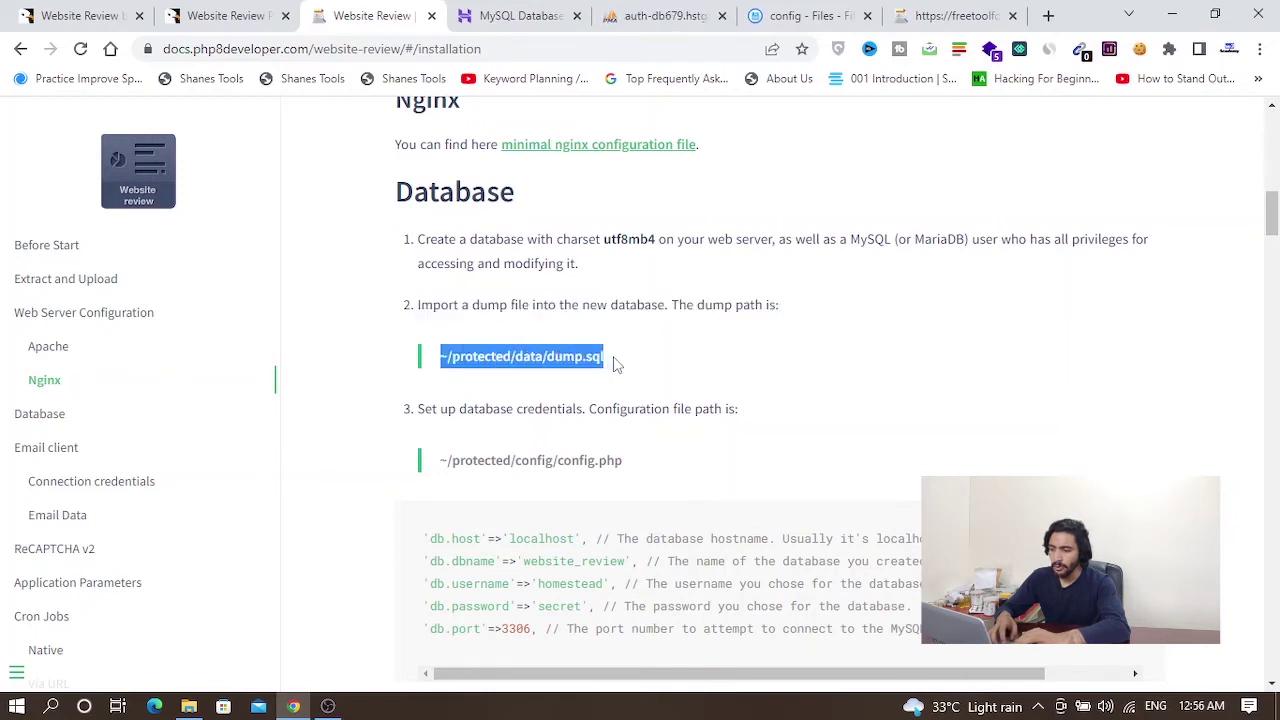
click(466, 377)
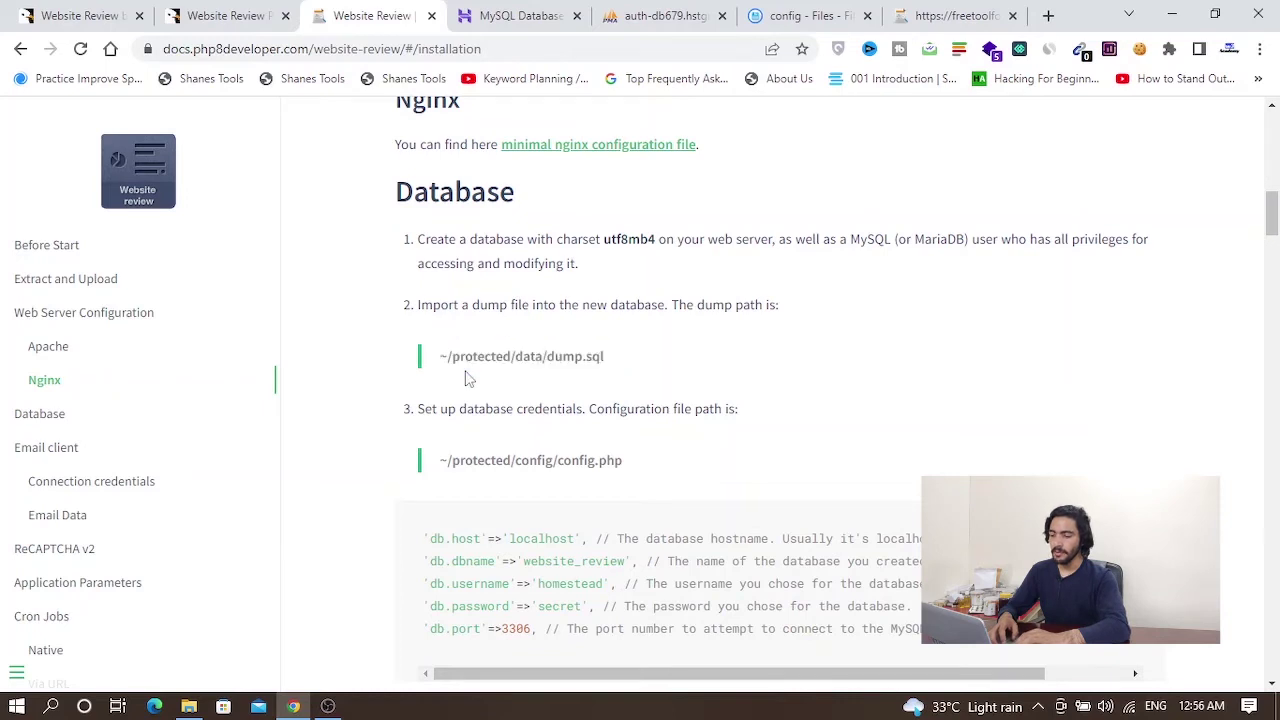
Download dump.sql from public_html/protected/data to the computer
click(955, 15)
click(810, 15)
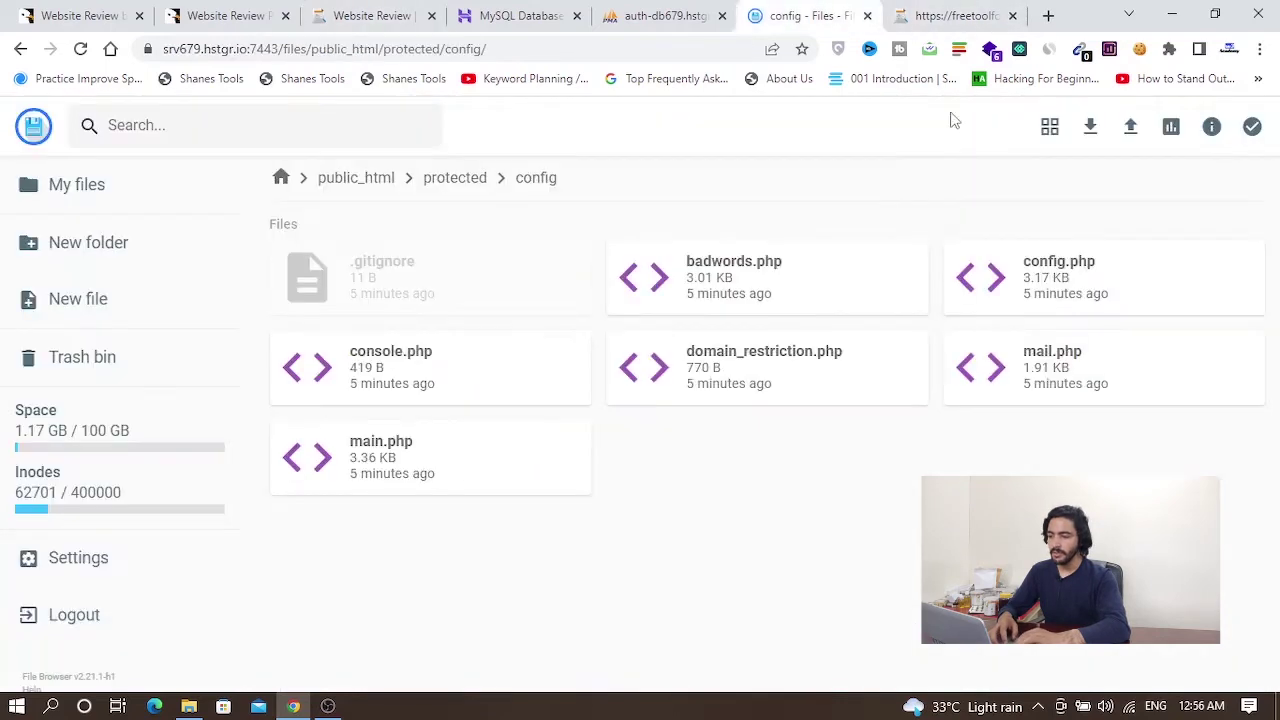
click(455, 177)
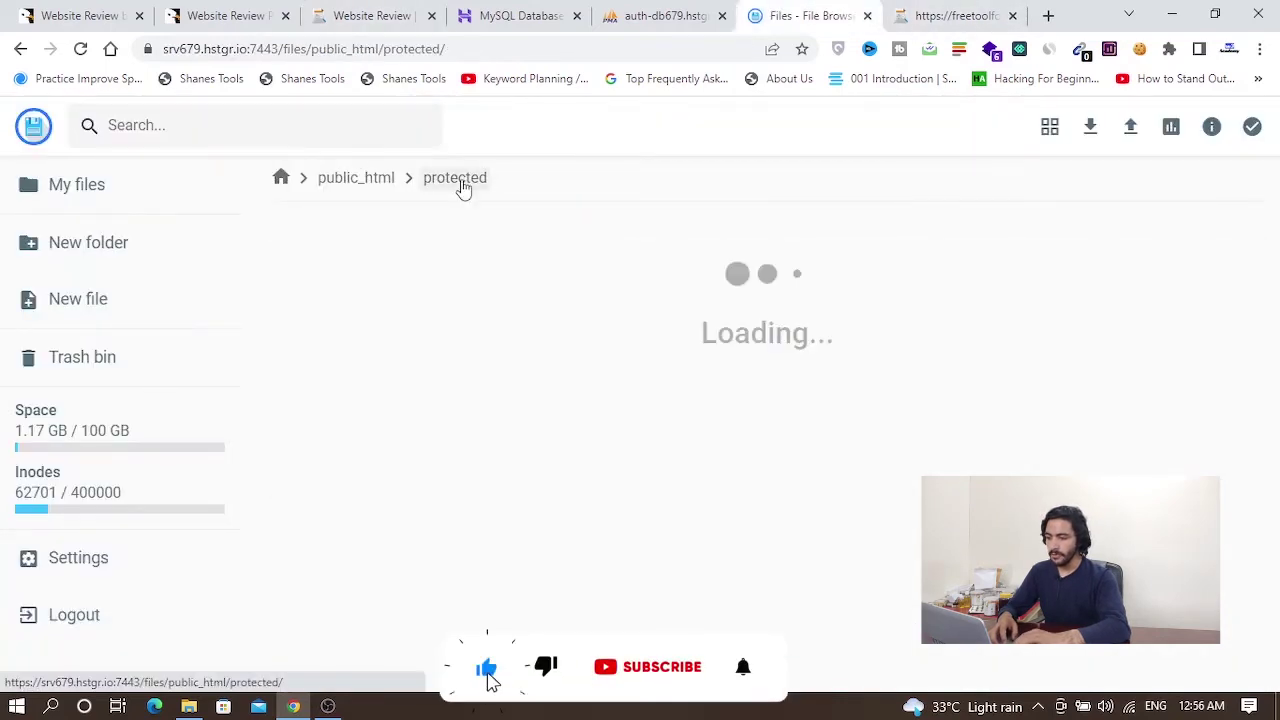
double_click(757, 392)
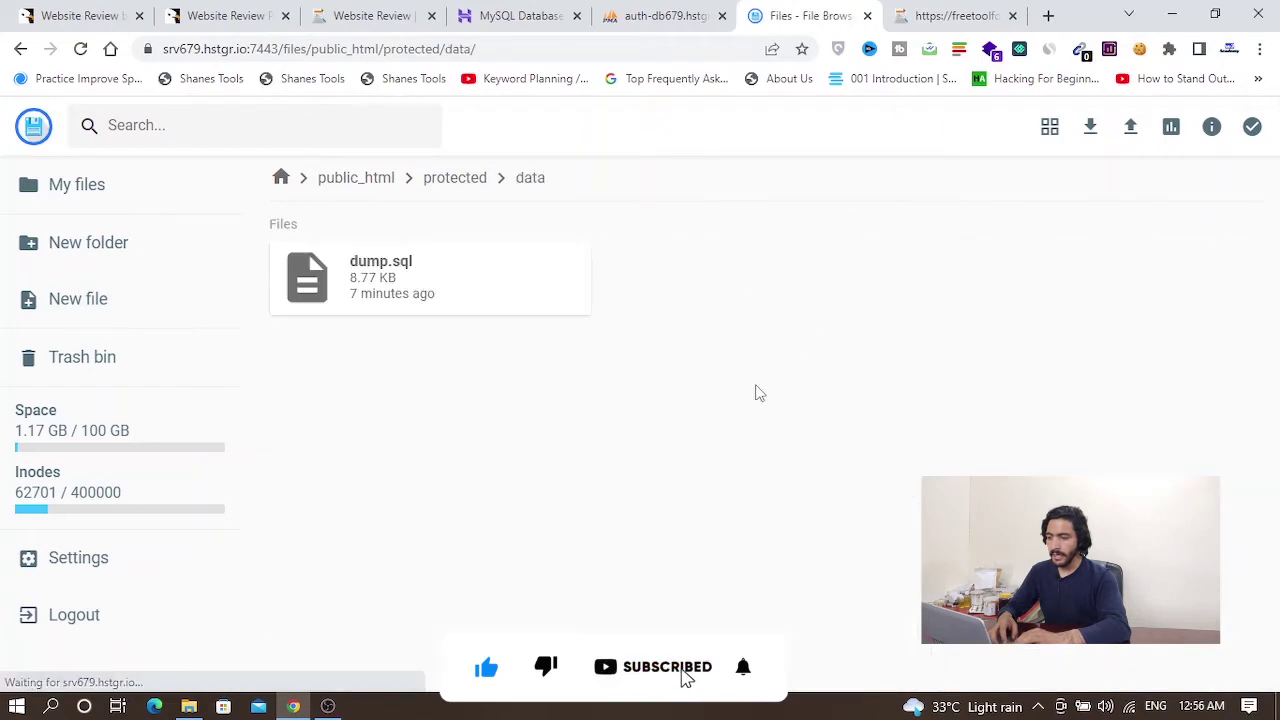
click(398, 287)
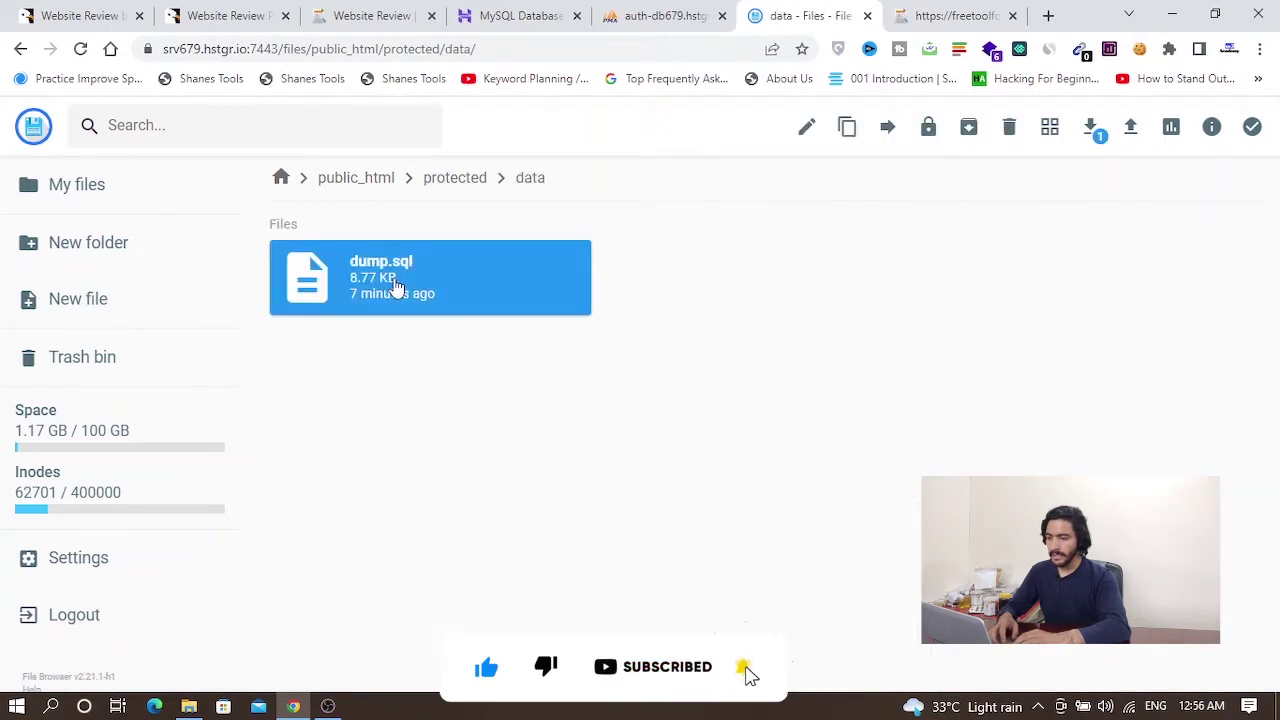
click(1093, 128)
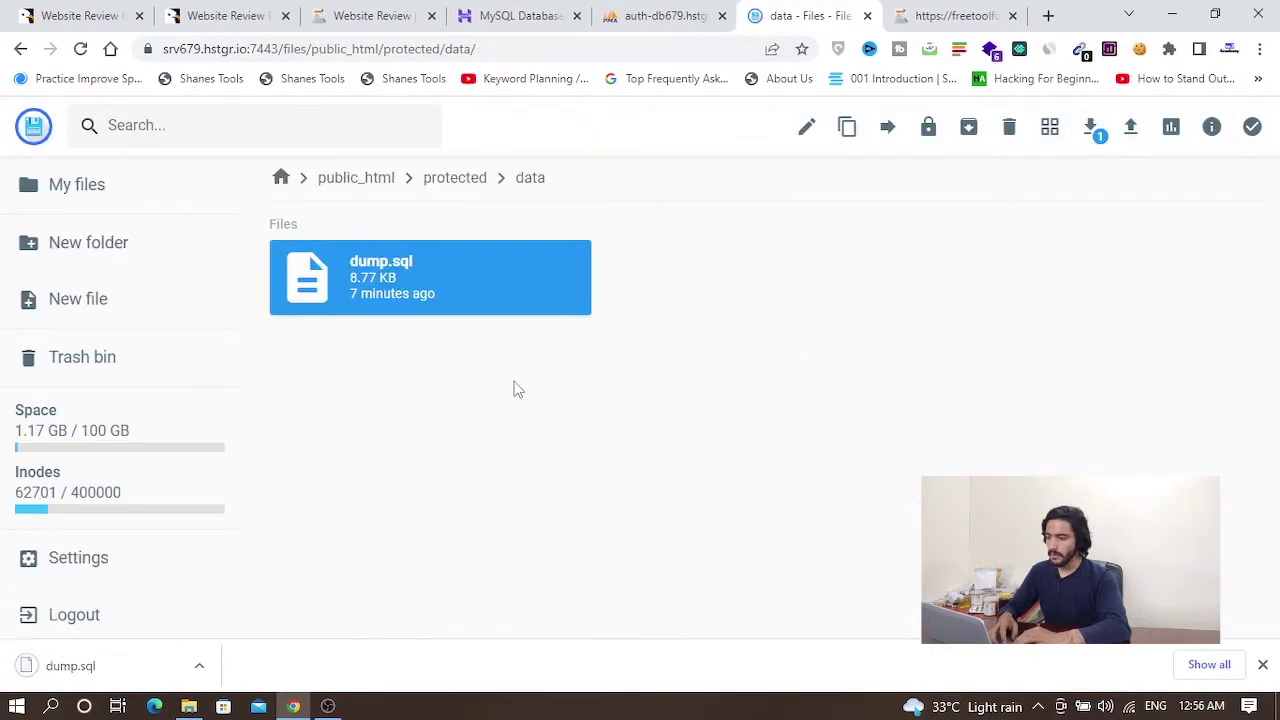
On the Freetool database's Import page, choose dump.sql from Downloads as the import file
click(664, 15)
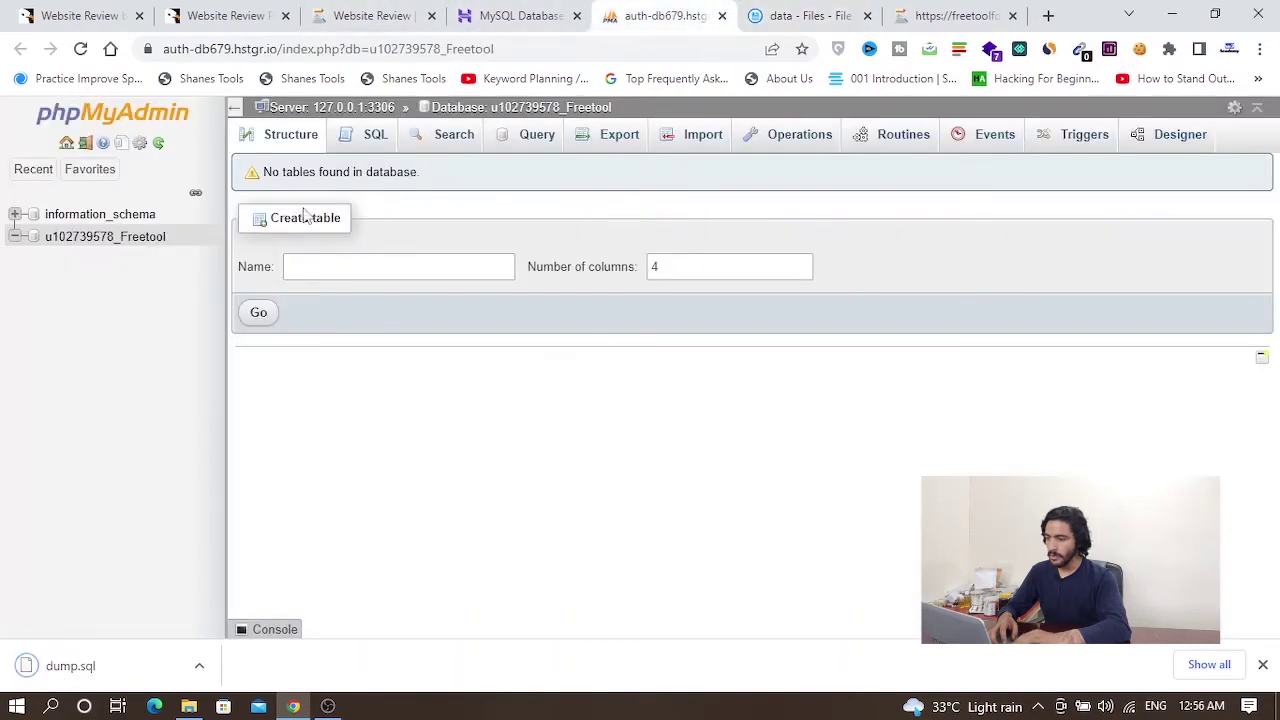
click(670, 137)
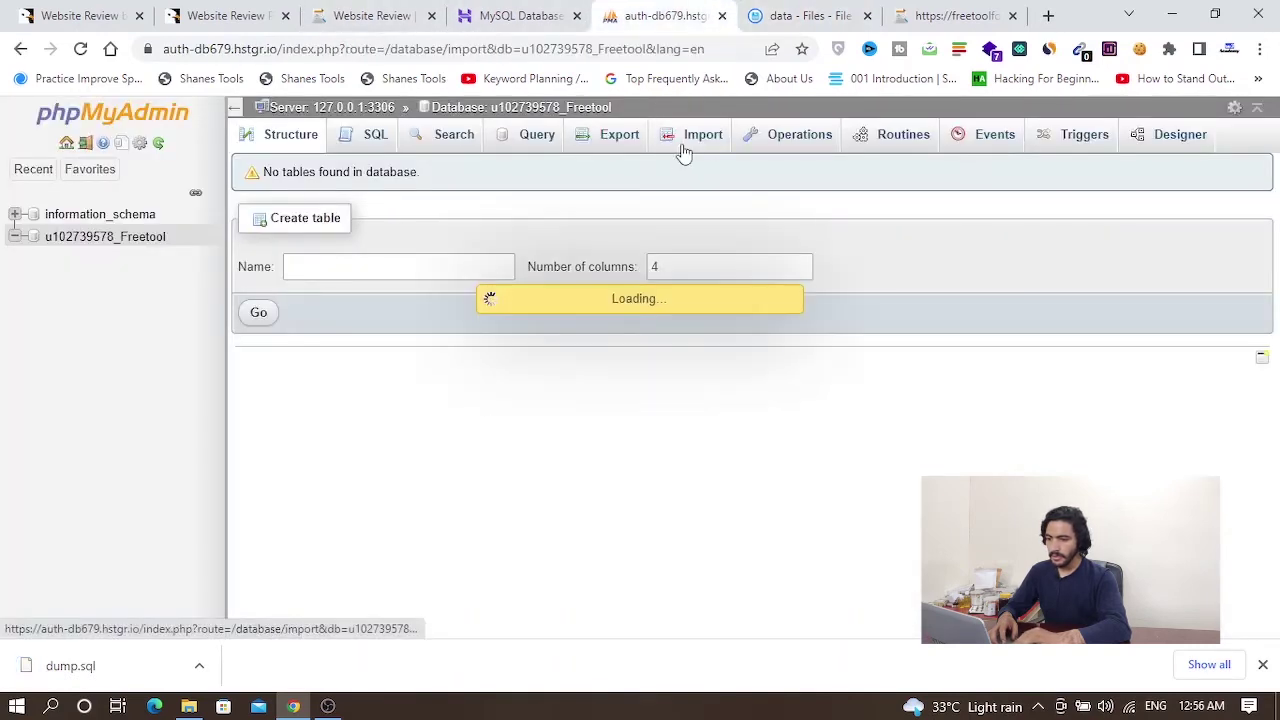
click(425, 331)
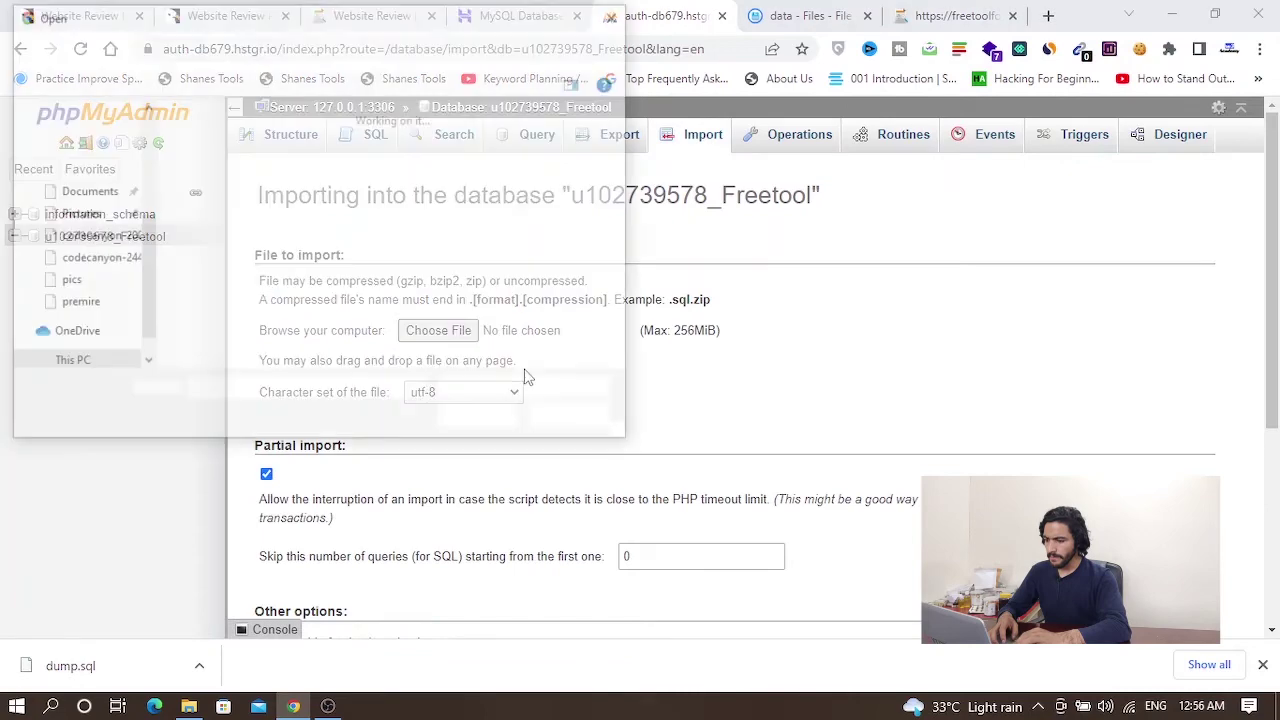
click(224, 224)
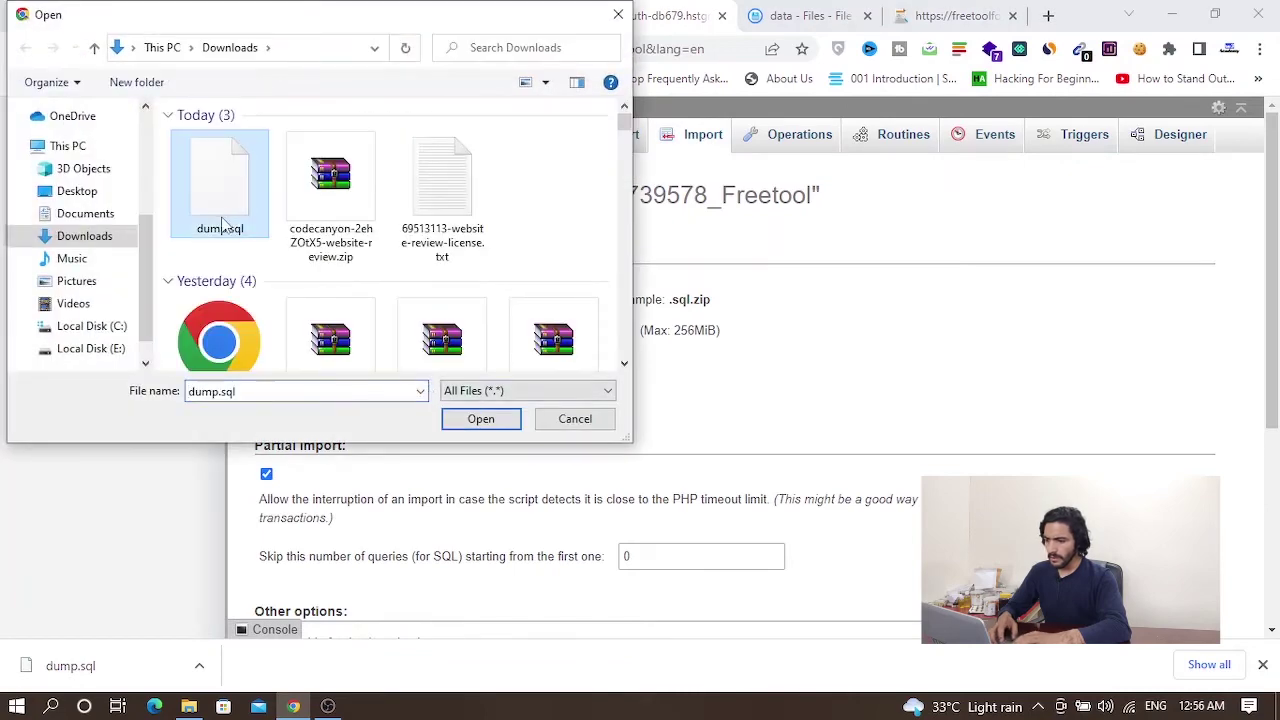
click(476, 422)
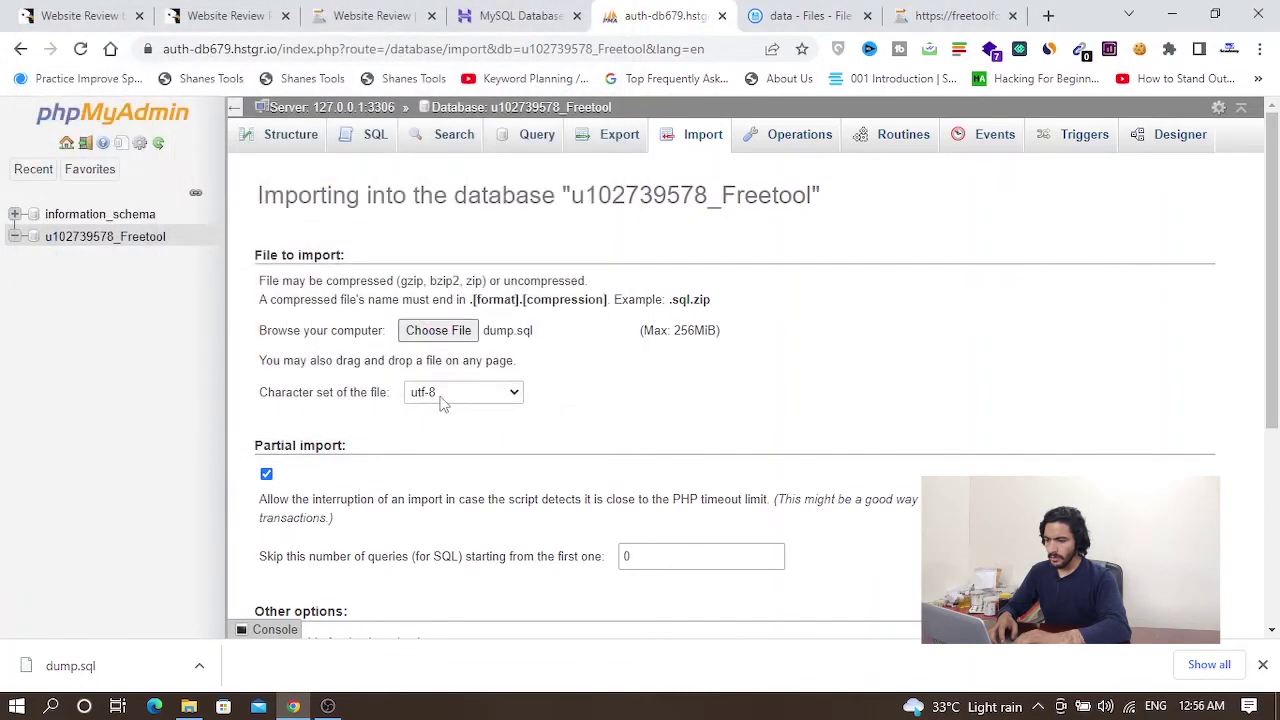
scroll(1208, 360, down, 4)
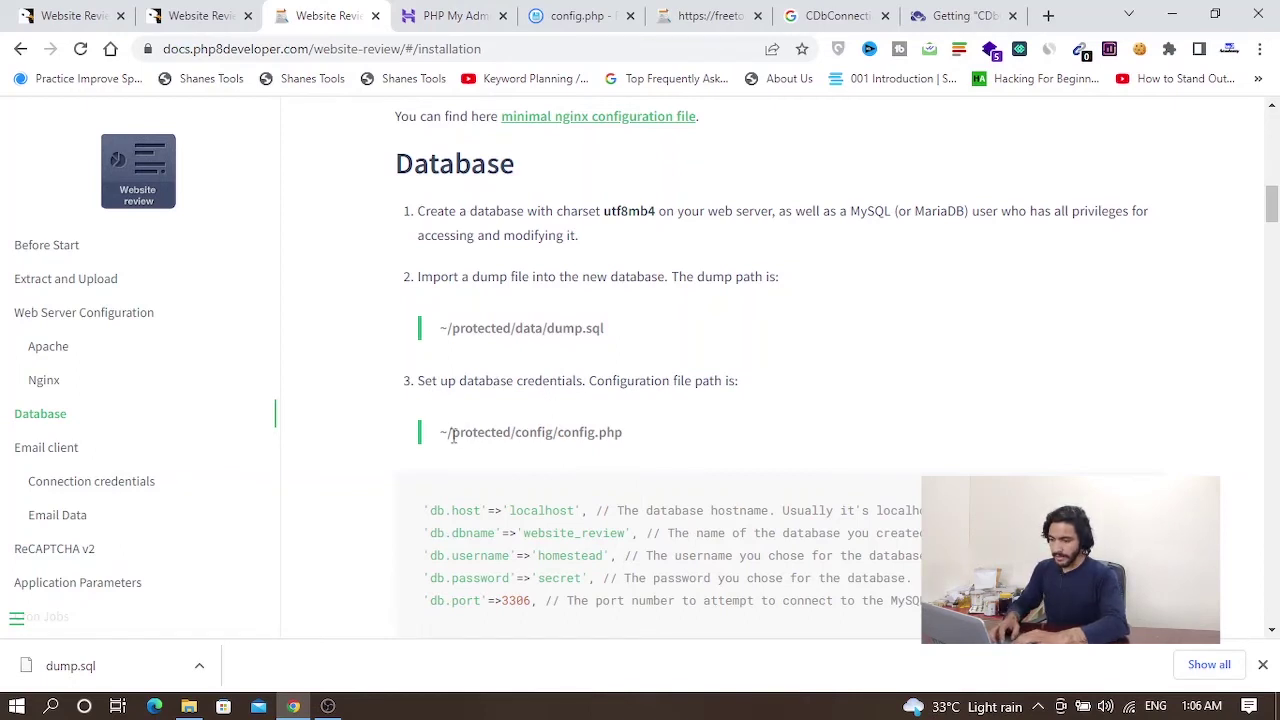
Open public_html/protected/config/config.php and locate its database settings lines
drag(452, 436, 648, 440)
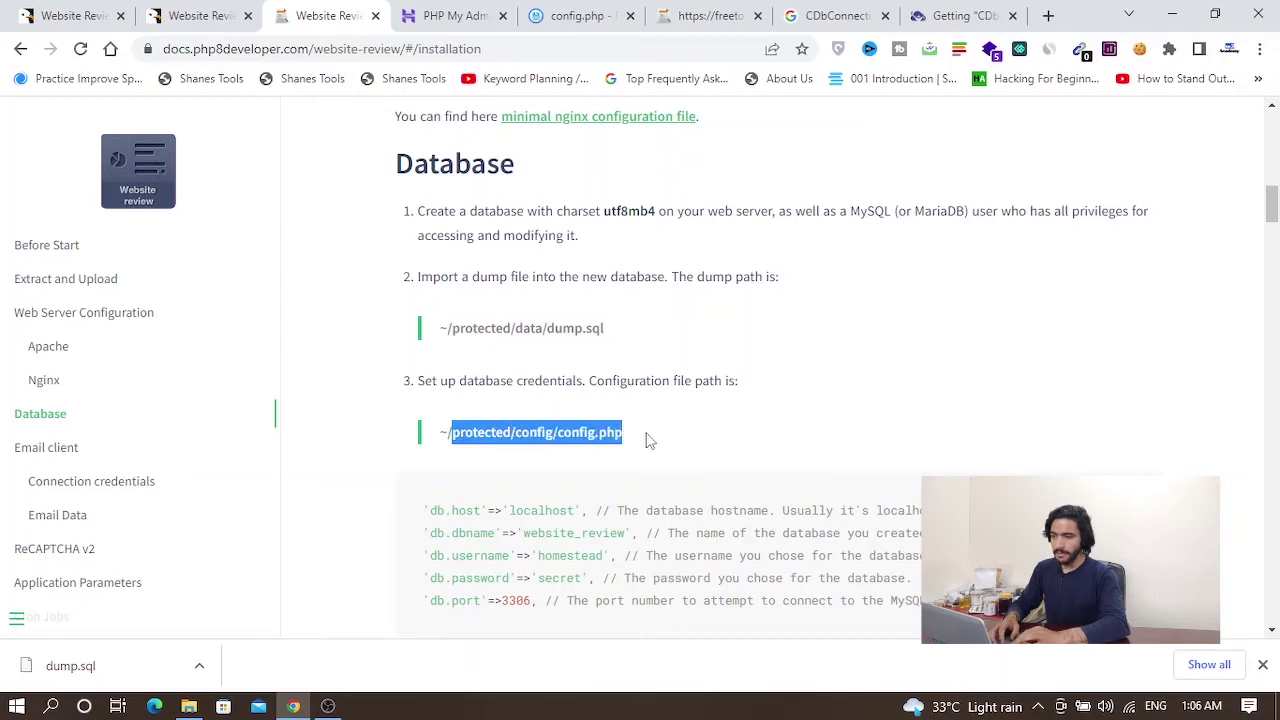
click(578, 15)
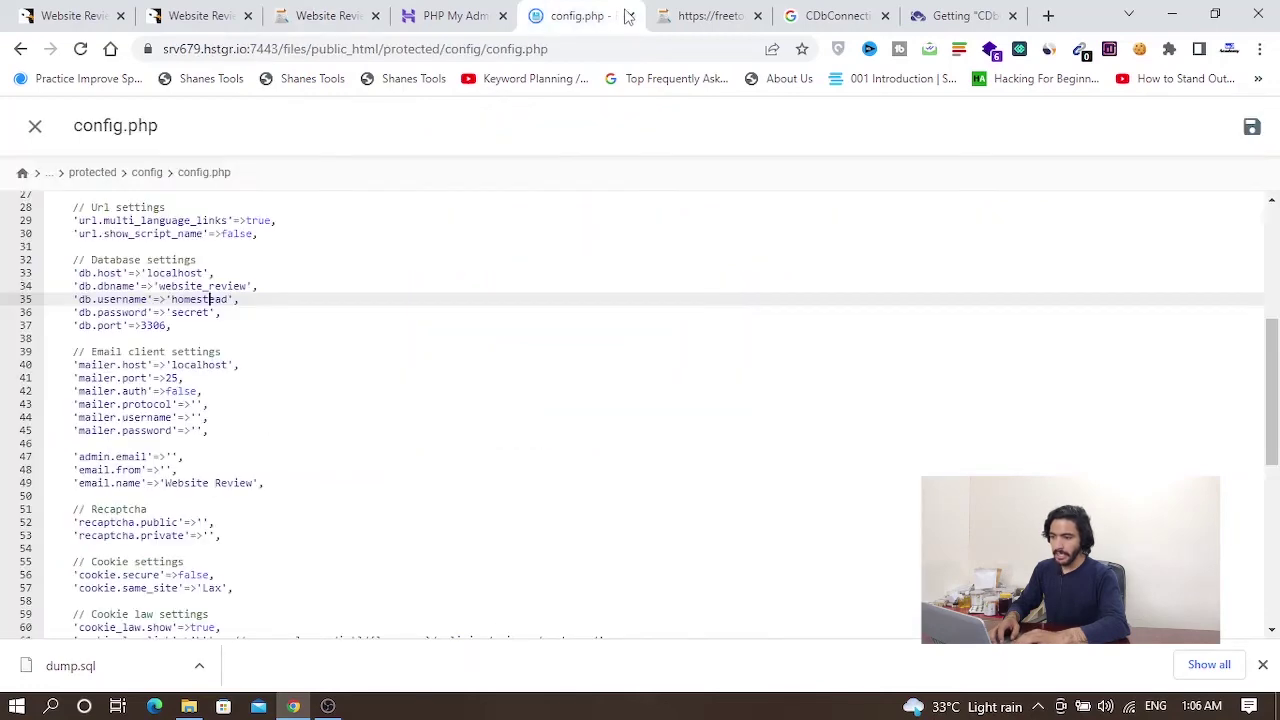
click(38, 131)
double_click(726, 475)
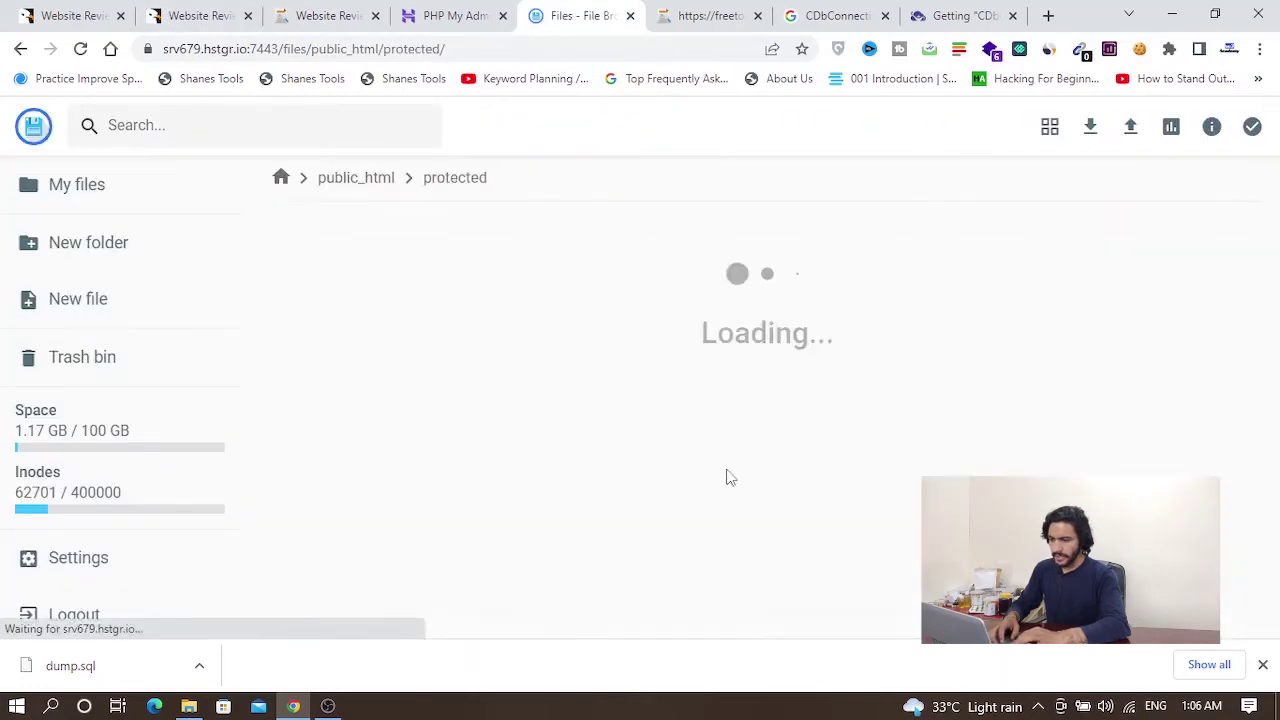
double_click(1038, 294)
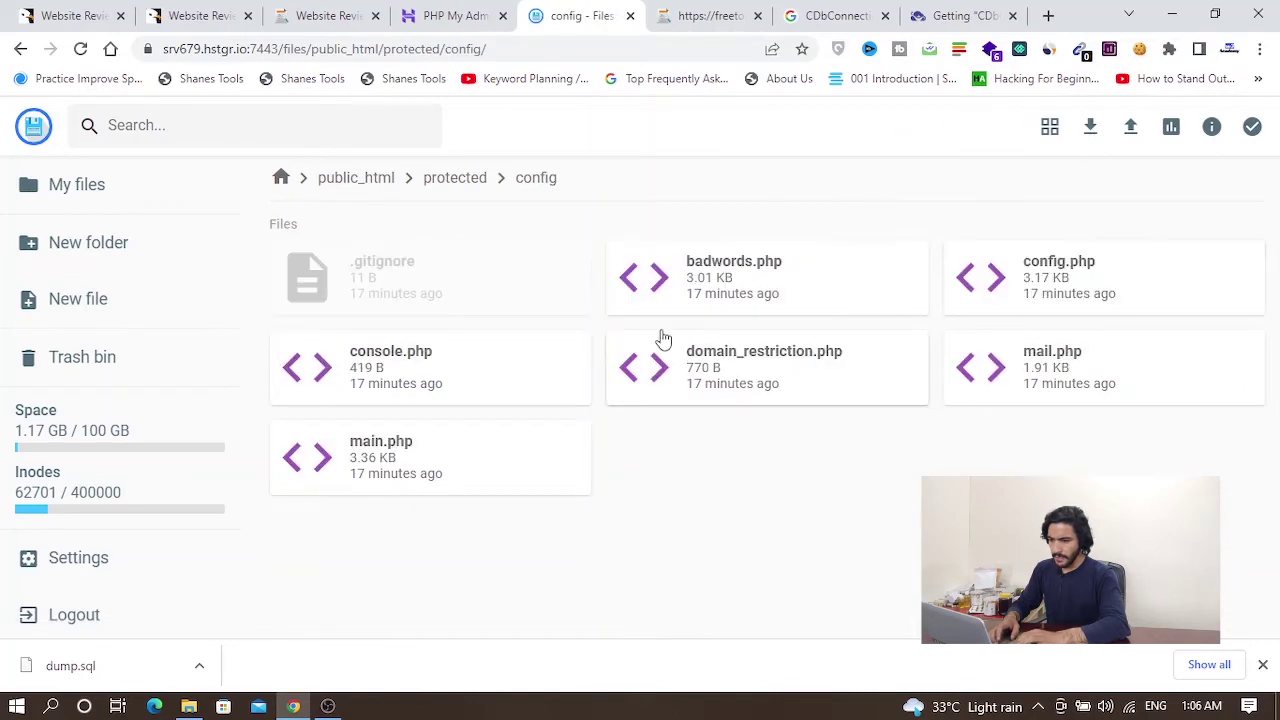
double_click(1032, 292)
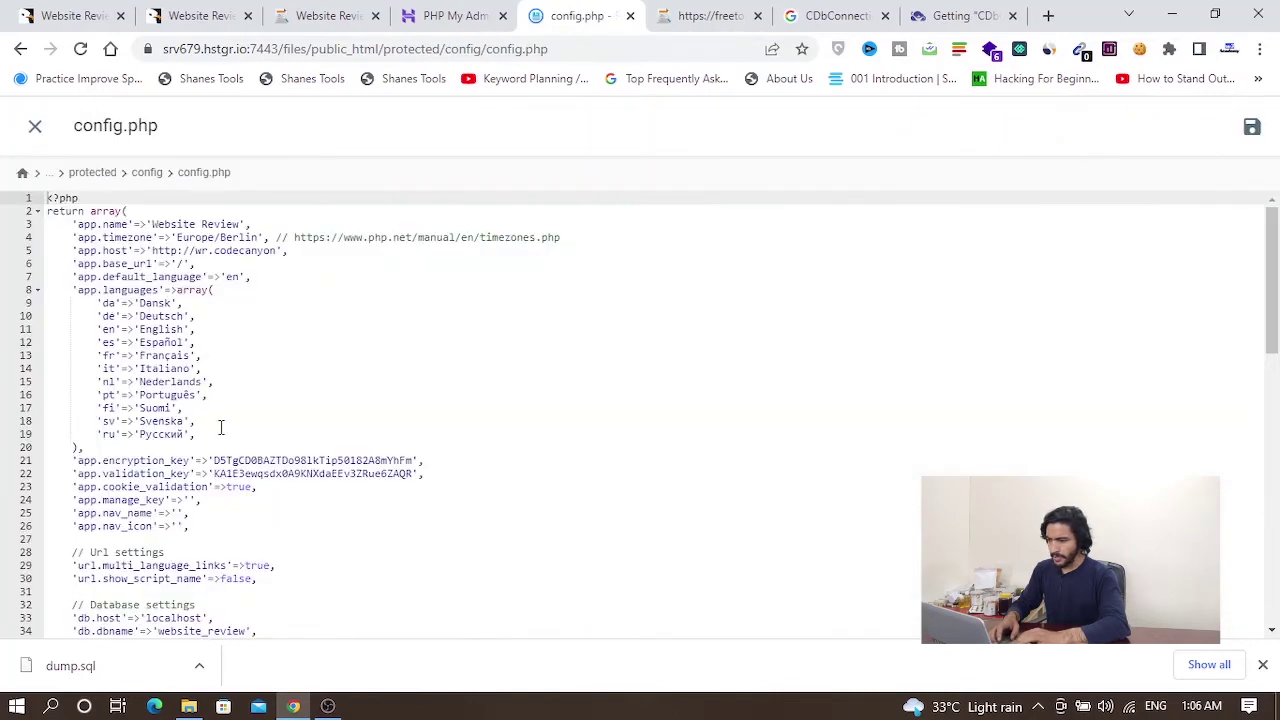
drag(1272, 315, 1277, 385)
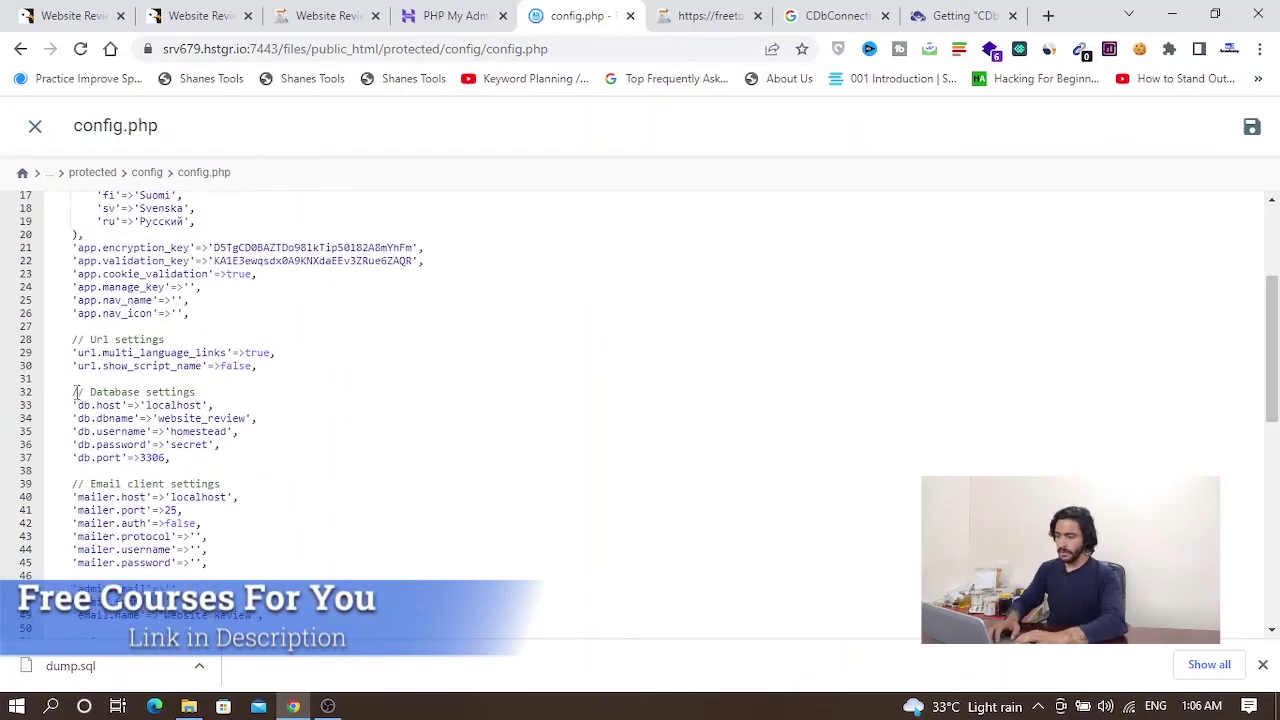
drag(74, 392, 208, 460)
click(208, 460)
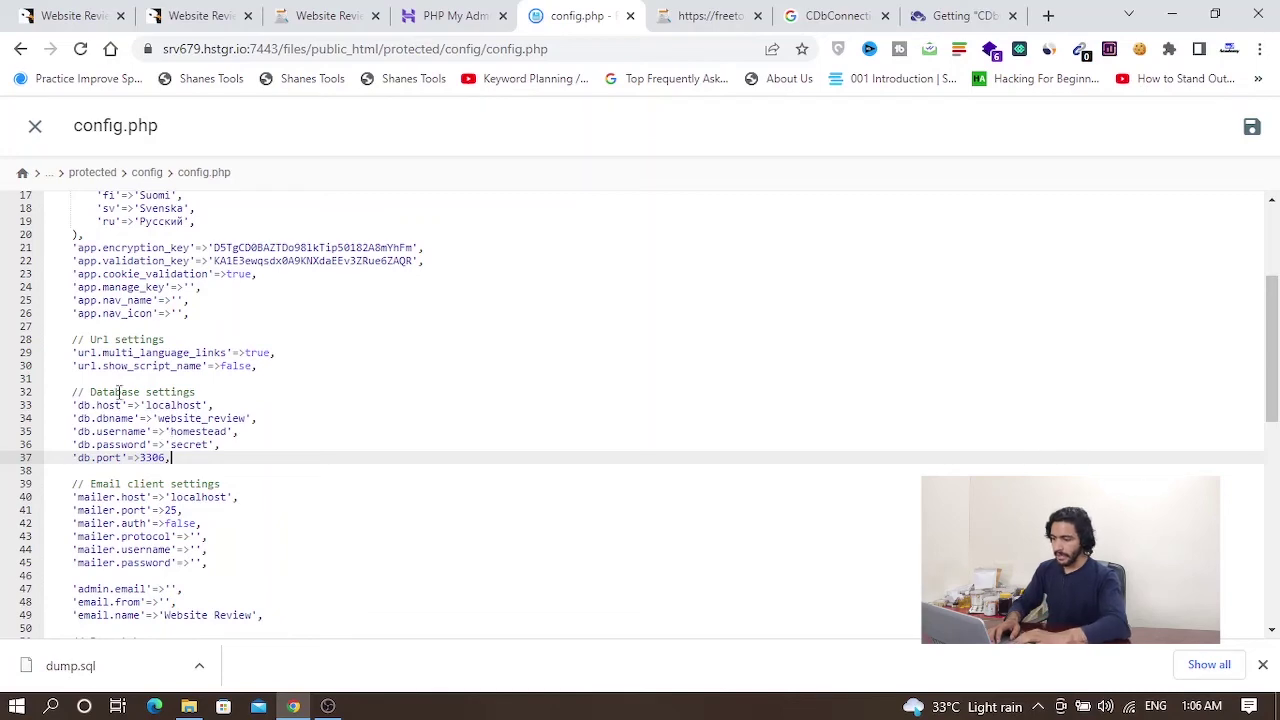
Replace db.dbname's website_review with the Freetool database name copied from hPanel
click(440, 14)
click(330, 14)
click(449, 12)
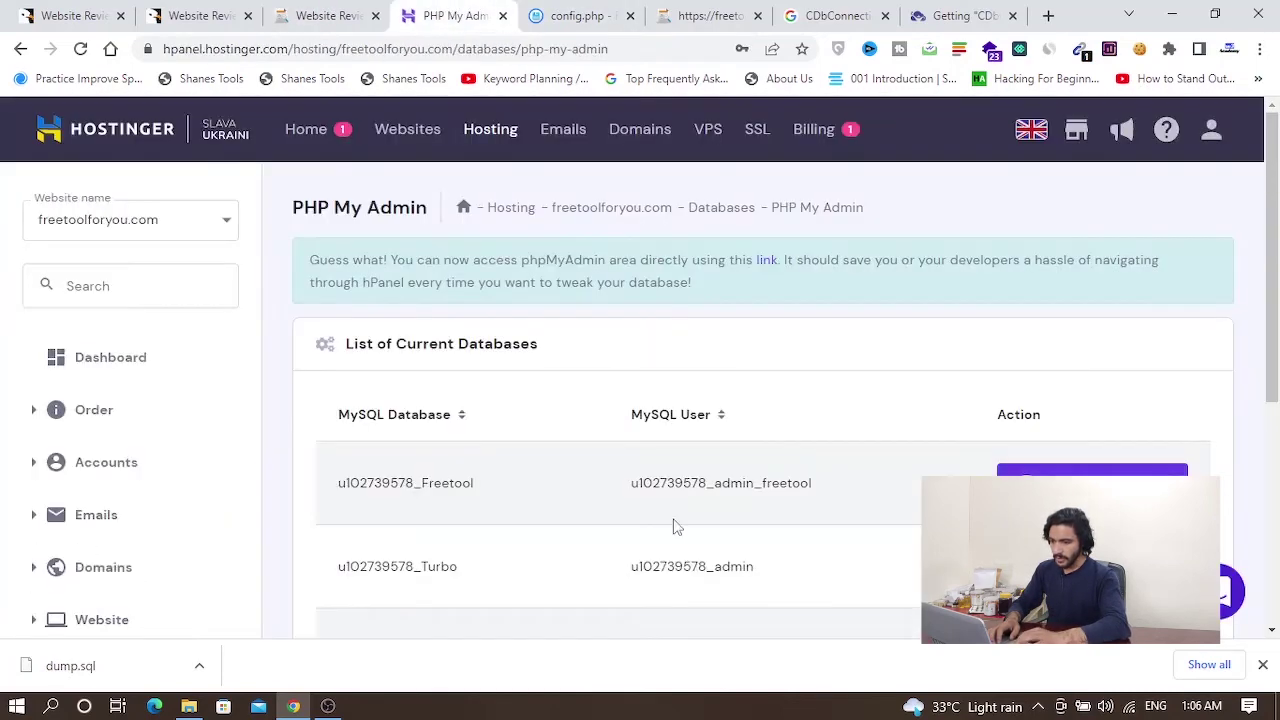
drag(320, 483, 480, 497)
key(ctrl+c)
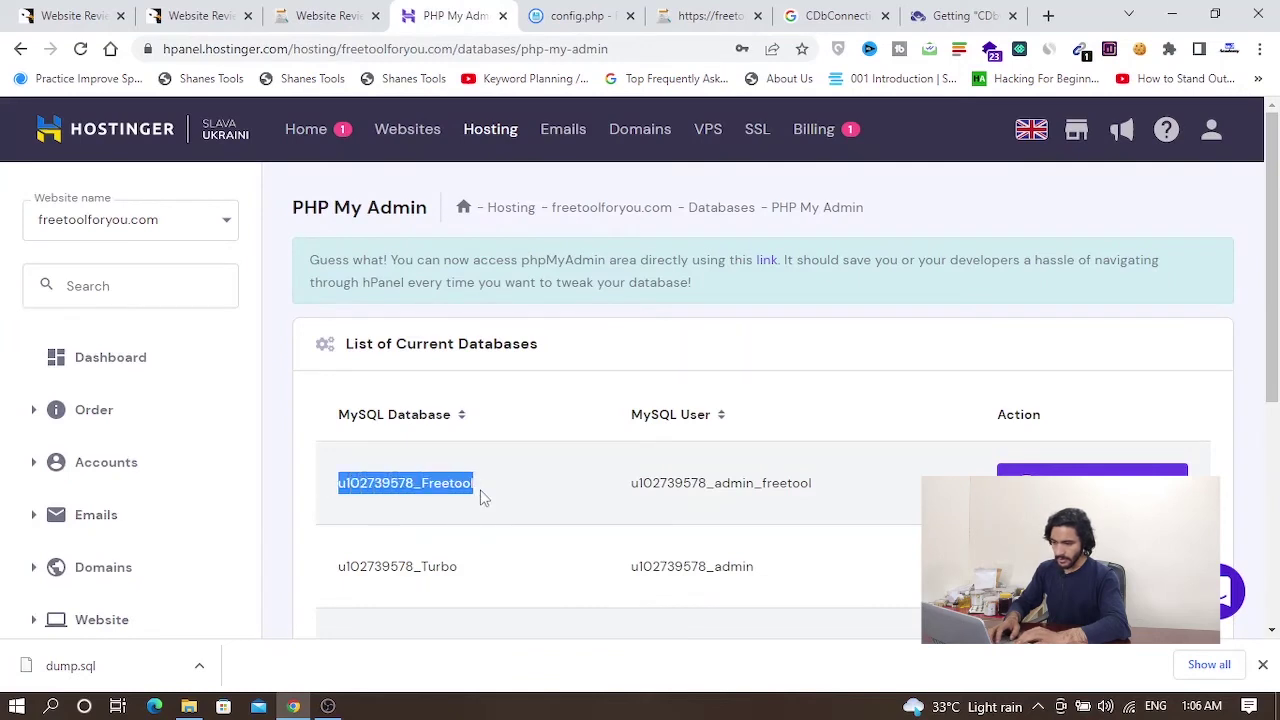
click(563, 10)
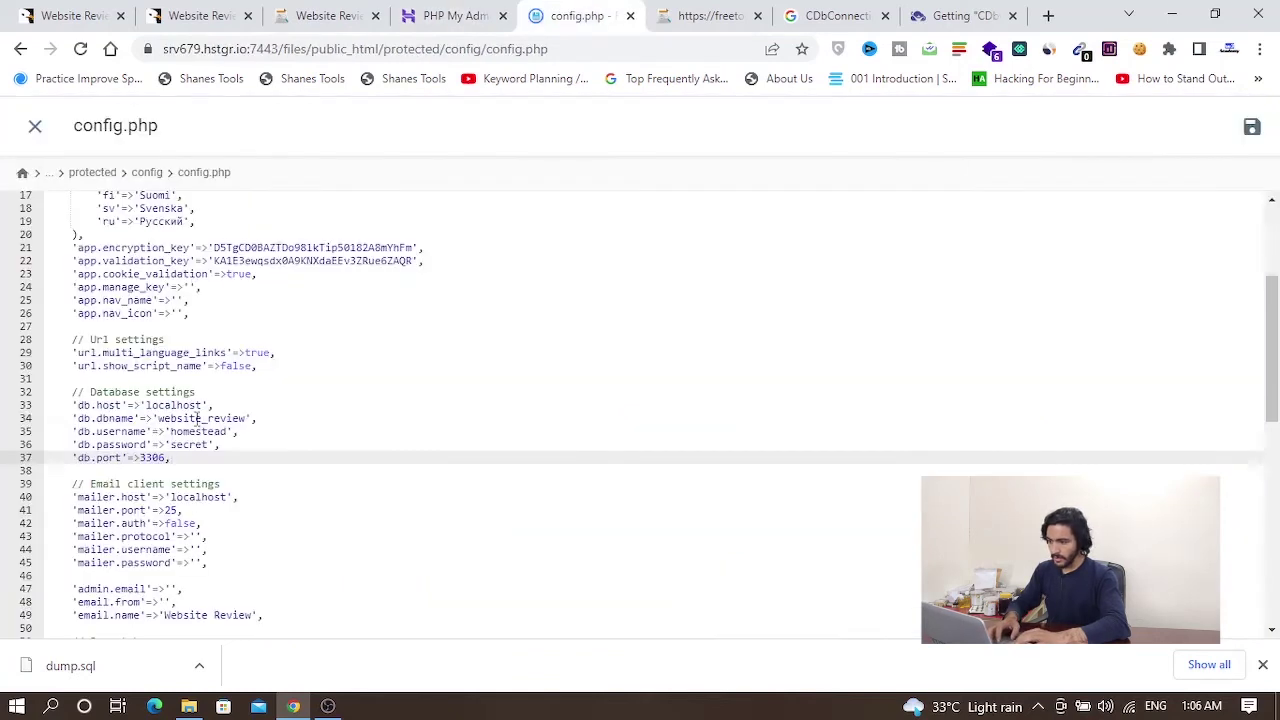
drag(160, 418, 248, 420)
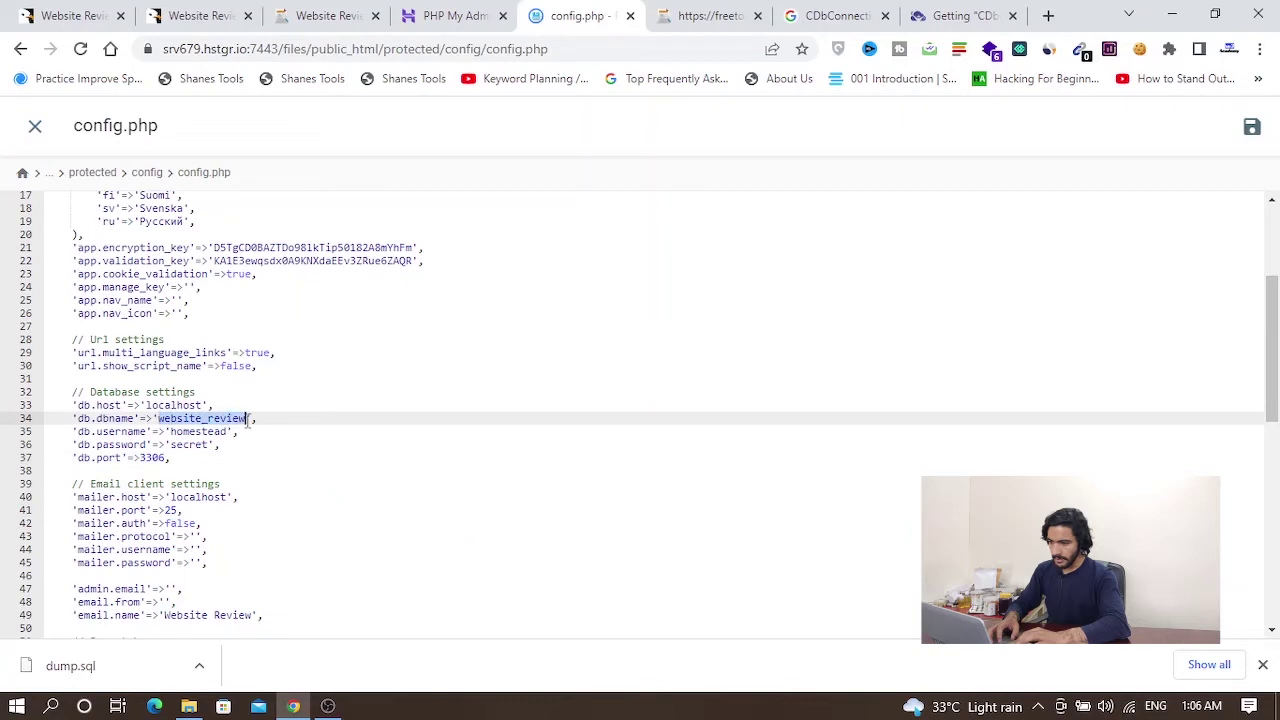
key(ctrl+v)
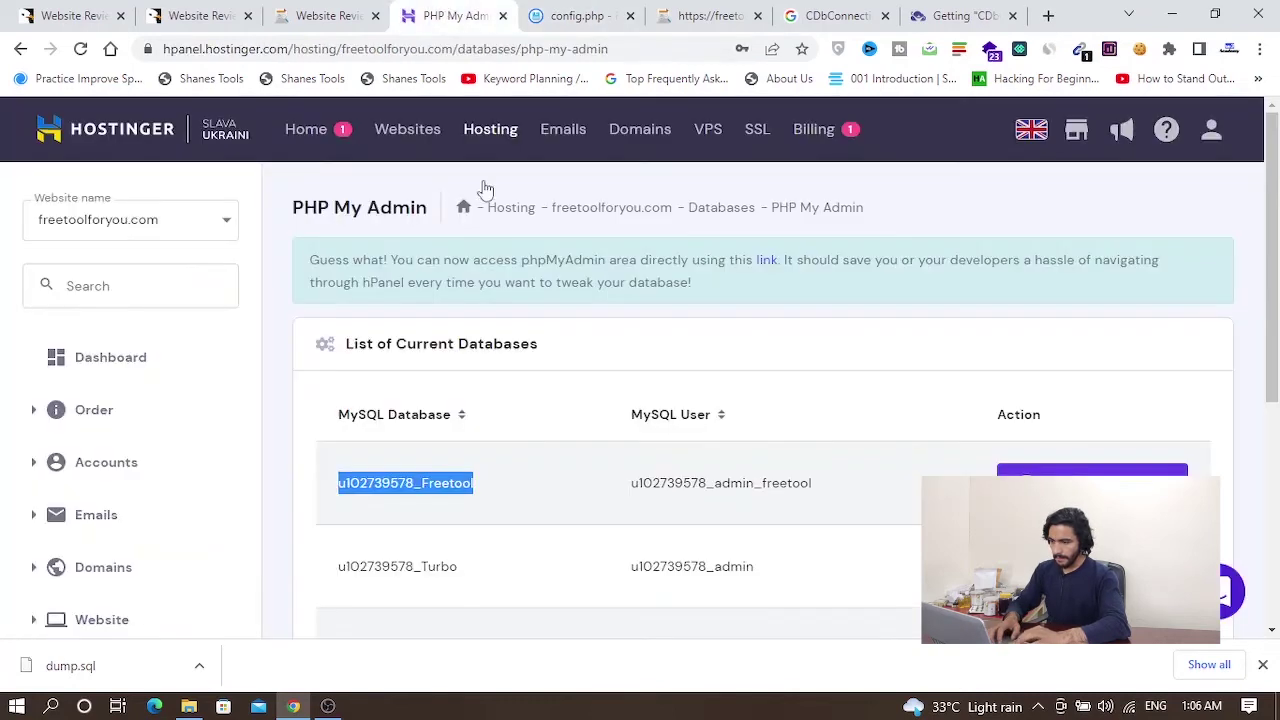
Replace db.username's homestead with the database's MySQL user name from hPanel
click(458, 15)
drag(633, 482, 828, 481)
key(ctrl+c)
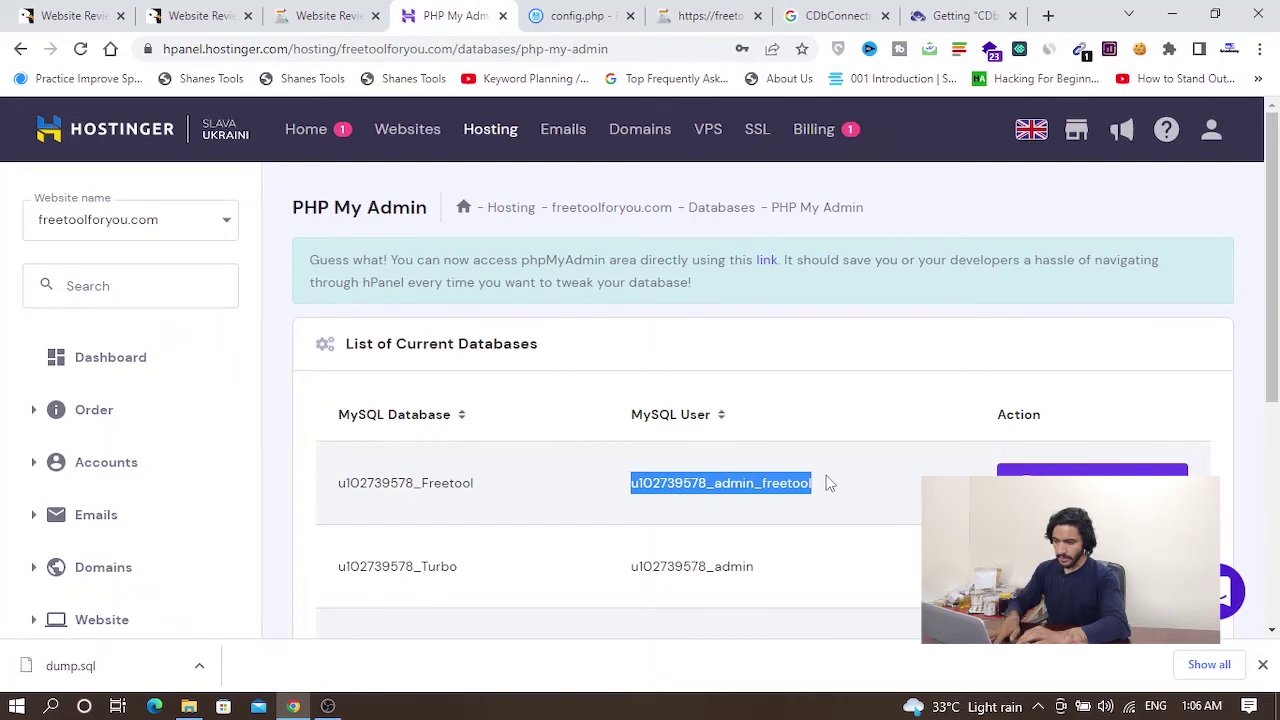
click(556, 10)
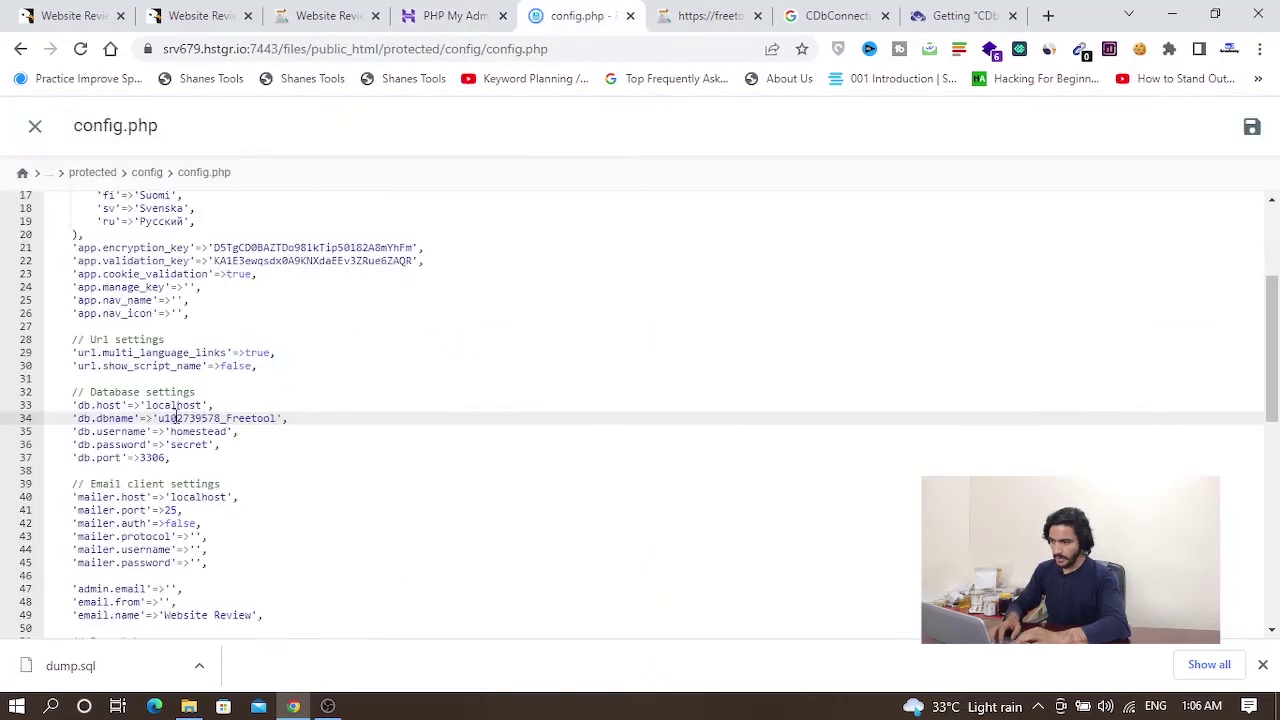
drag(172, 433, 226, 431)
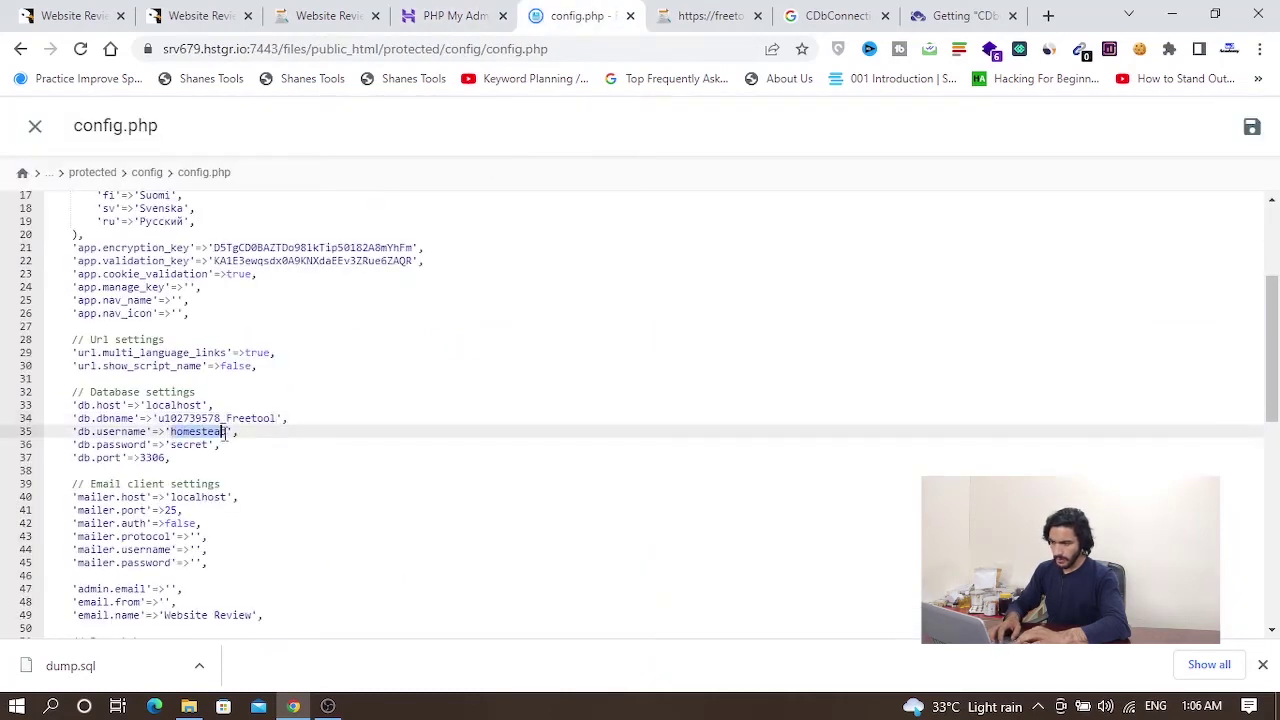
key(ctrl+v)
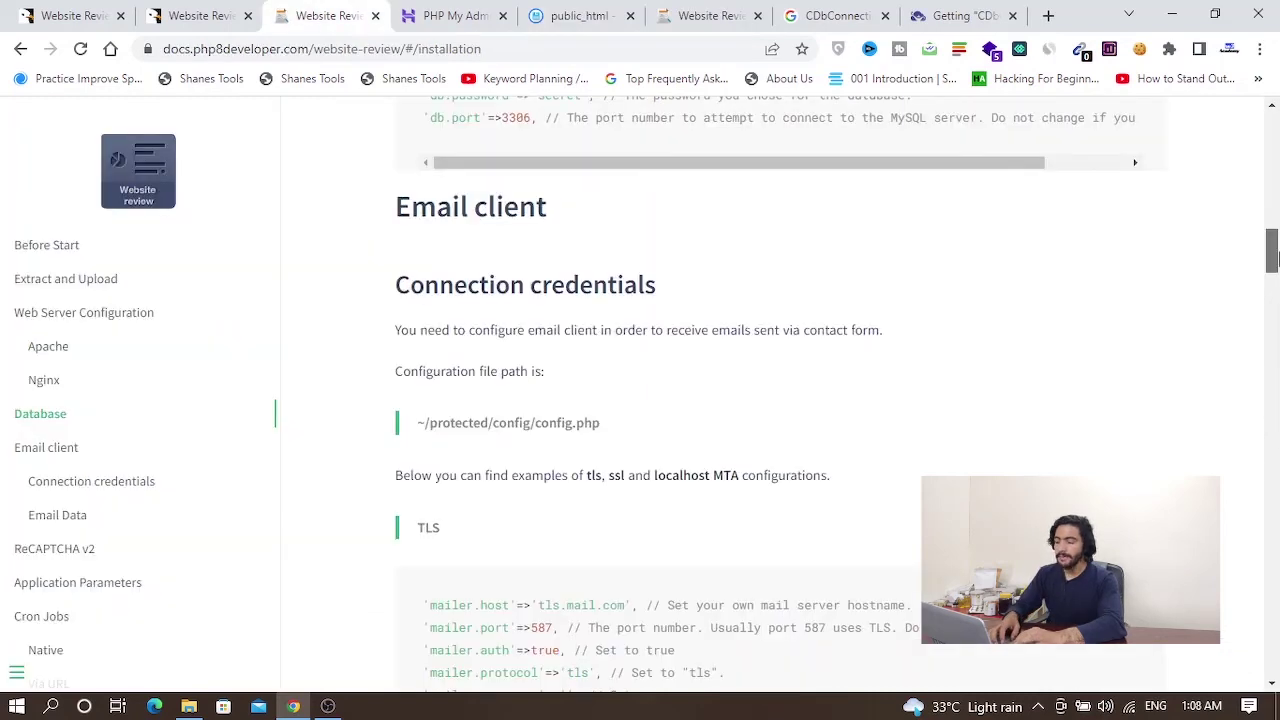
drag(1273, 258, 1273, 262)
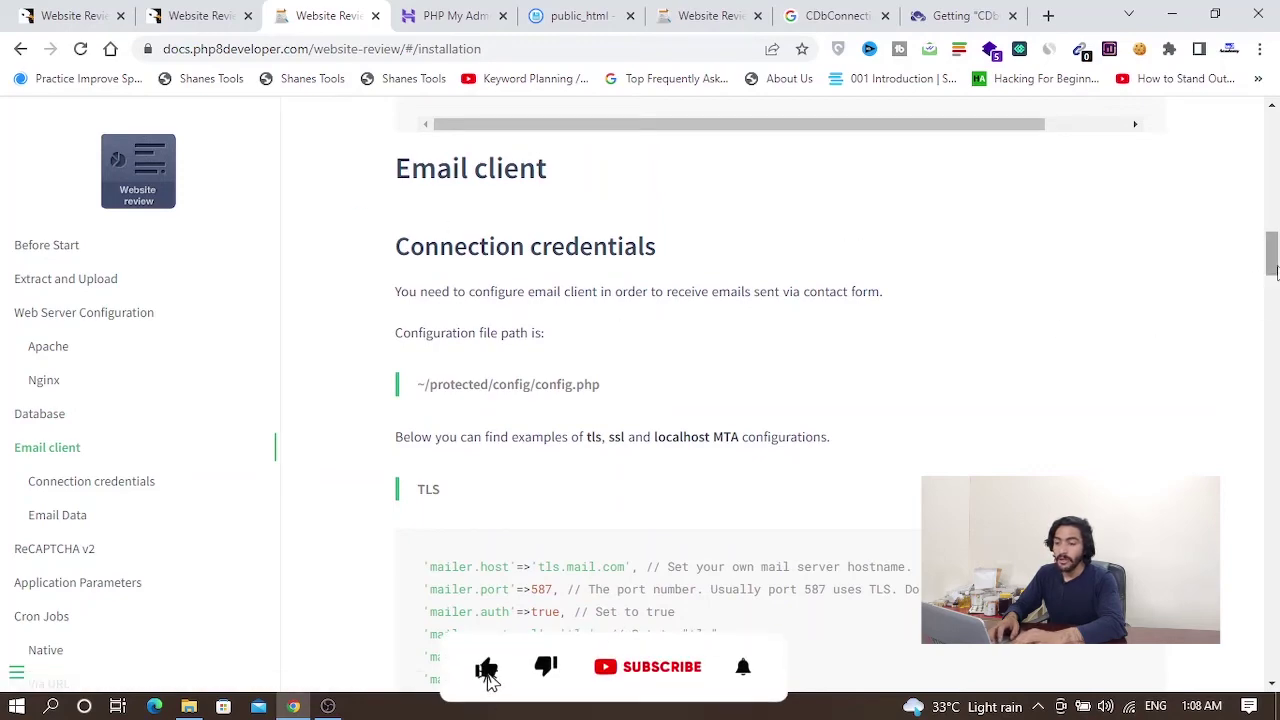
Read the Basic Configuration docs, then confirm freetoolforyou.com shows the Website Review Analyze homepage
drag(1272, 272, 1254, 130)
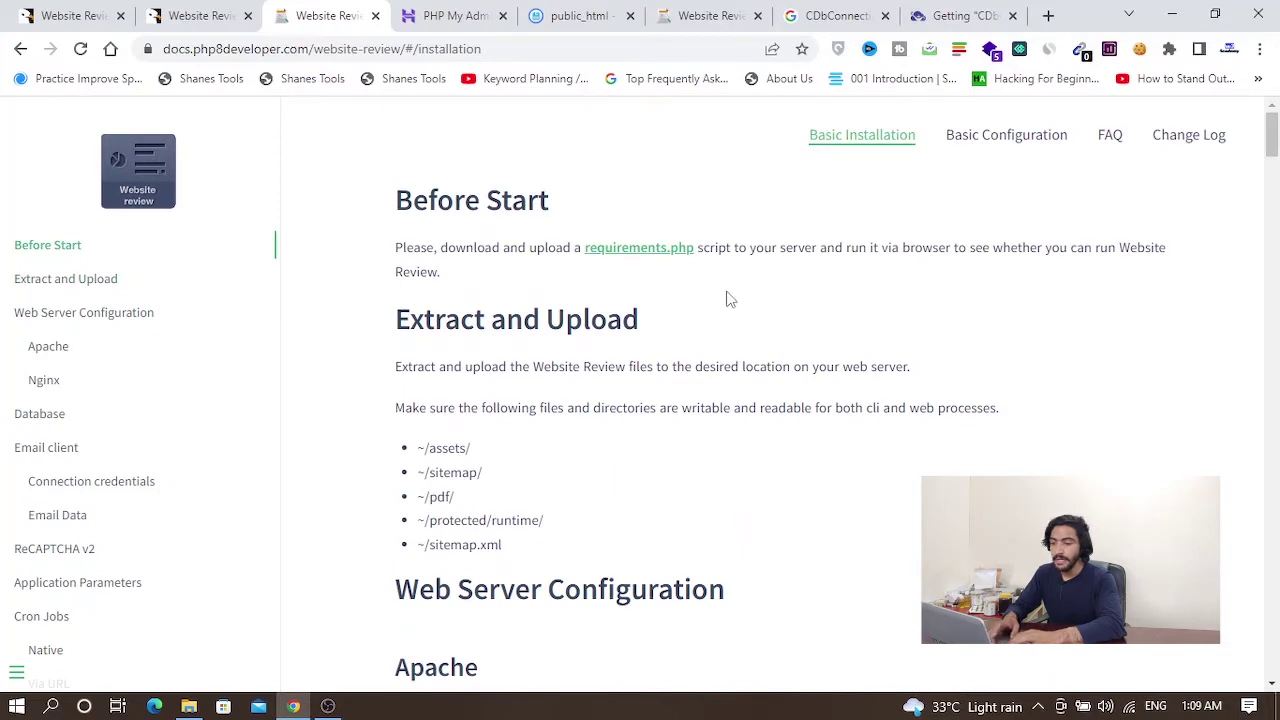
click(1020, 134)
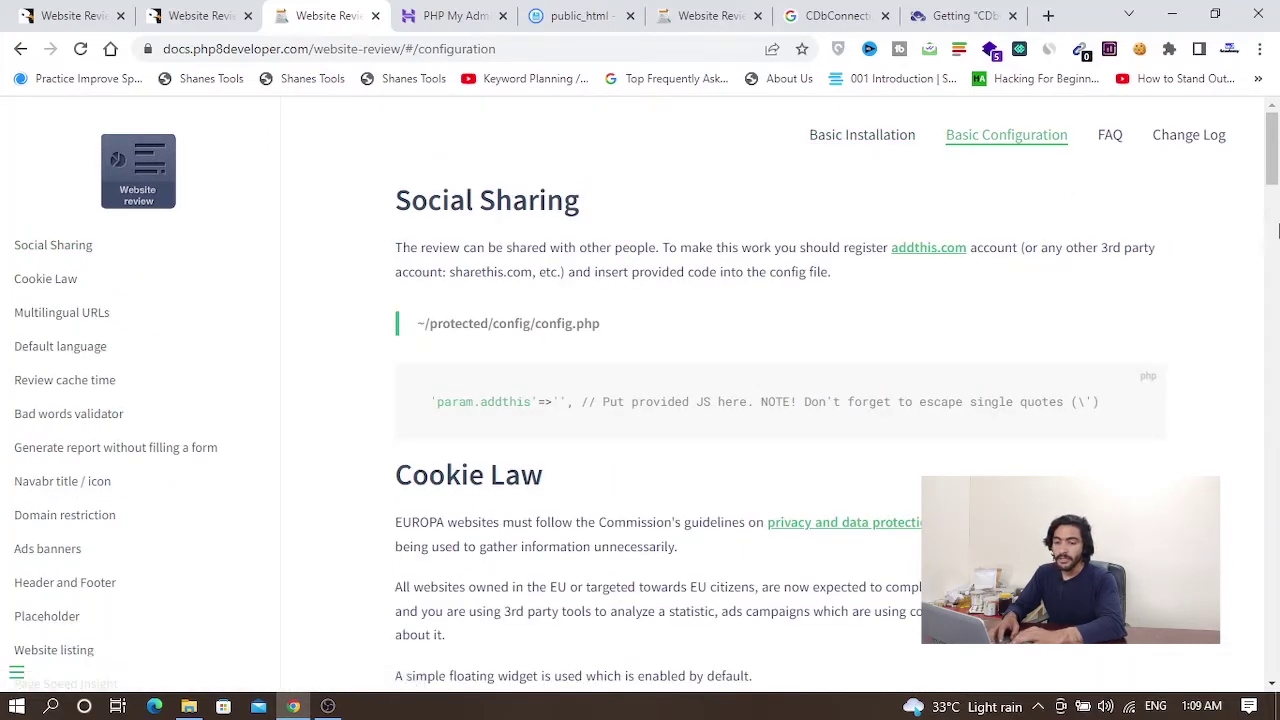
drag(1272, 172, 1274, 135)
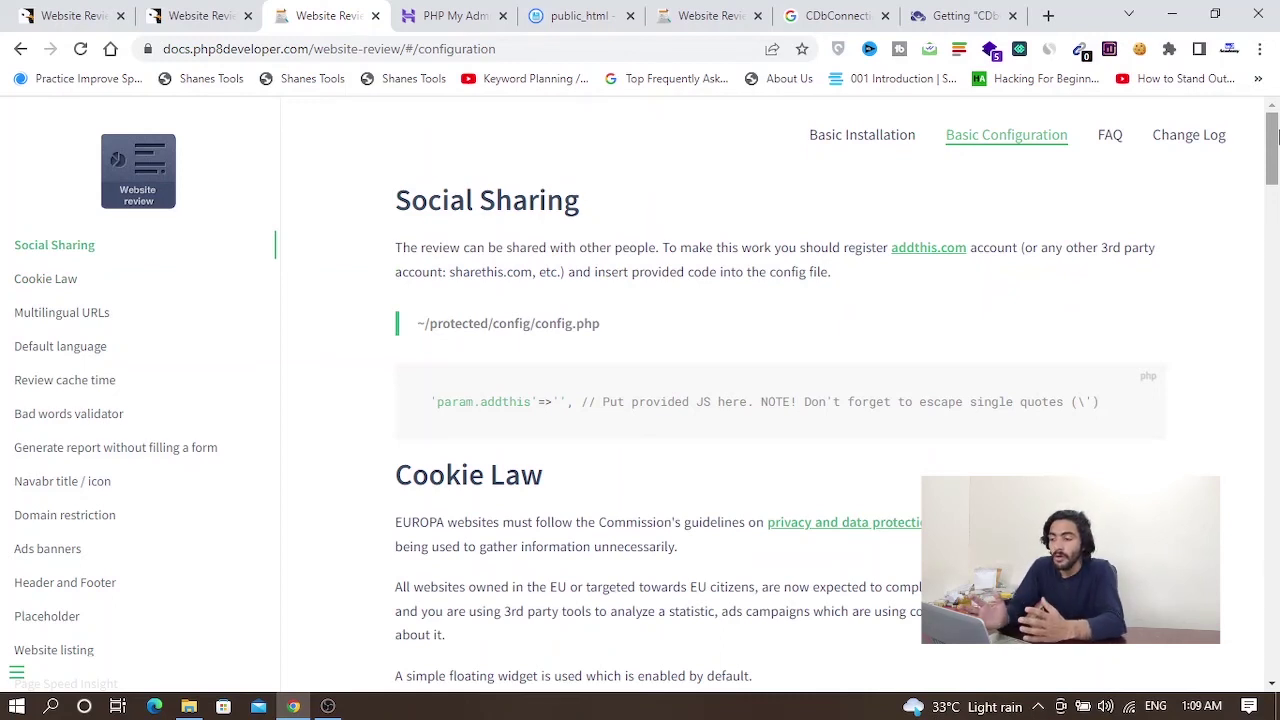
click(692, 12)
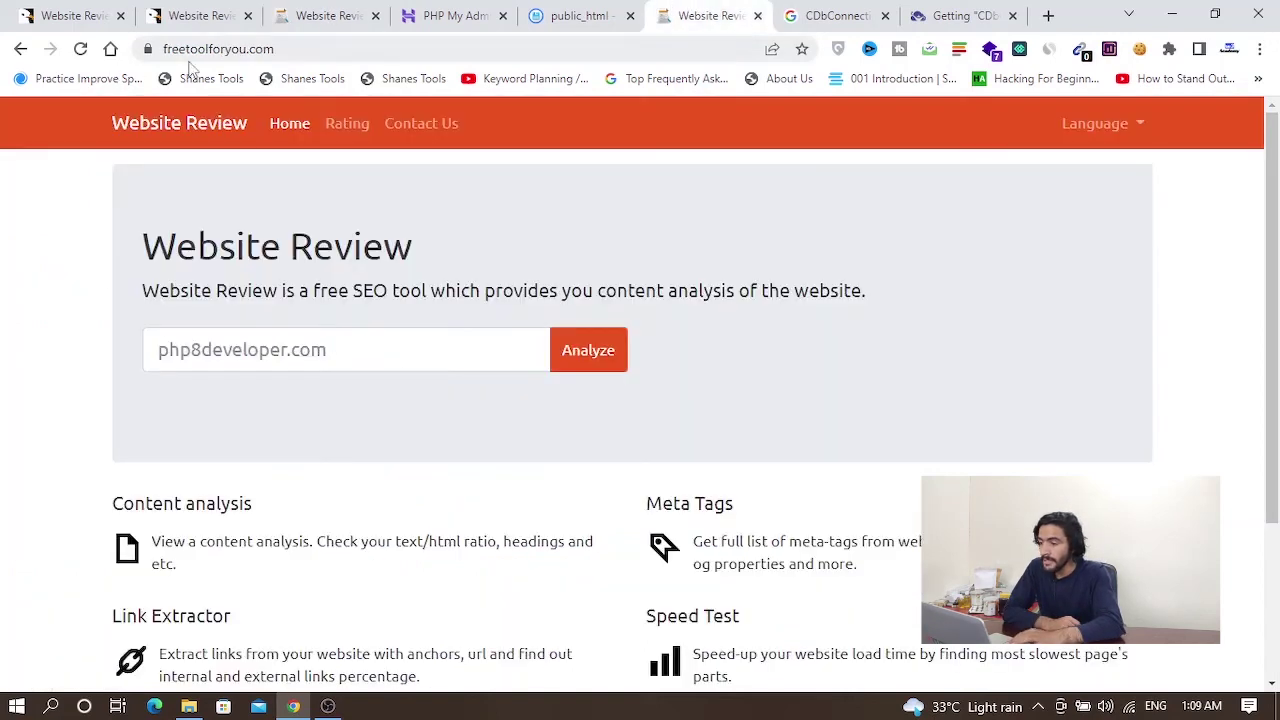